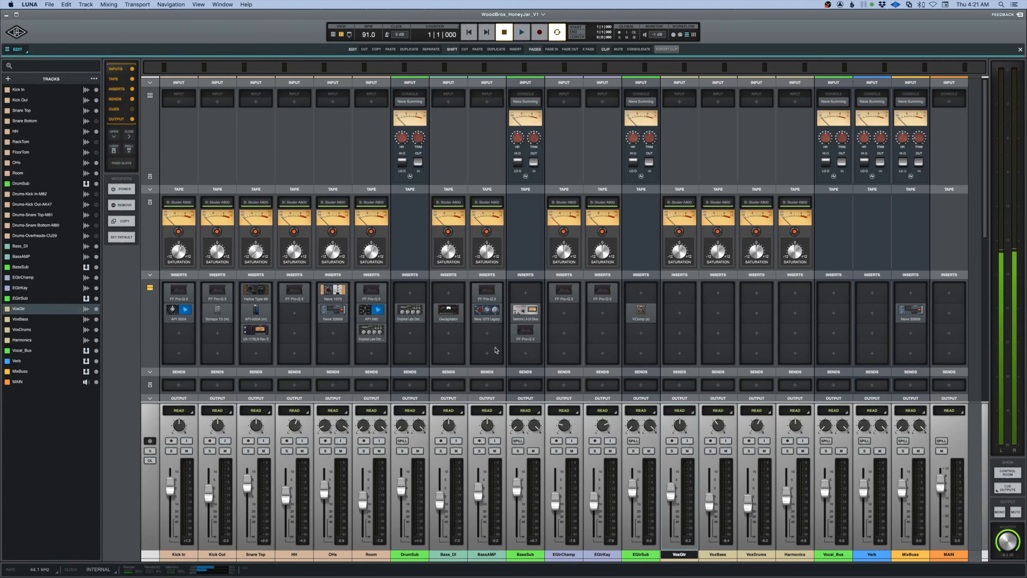
# Play the mix from the start and examine the Neve 33609 compressor on the MixBuss, closing it and stopping playback.
pyautogui.press('space')
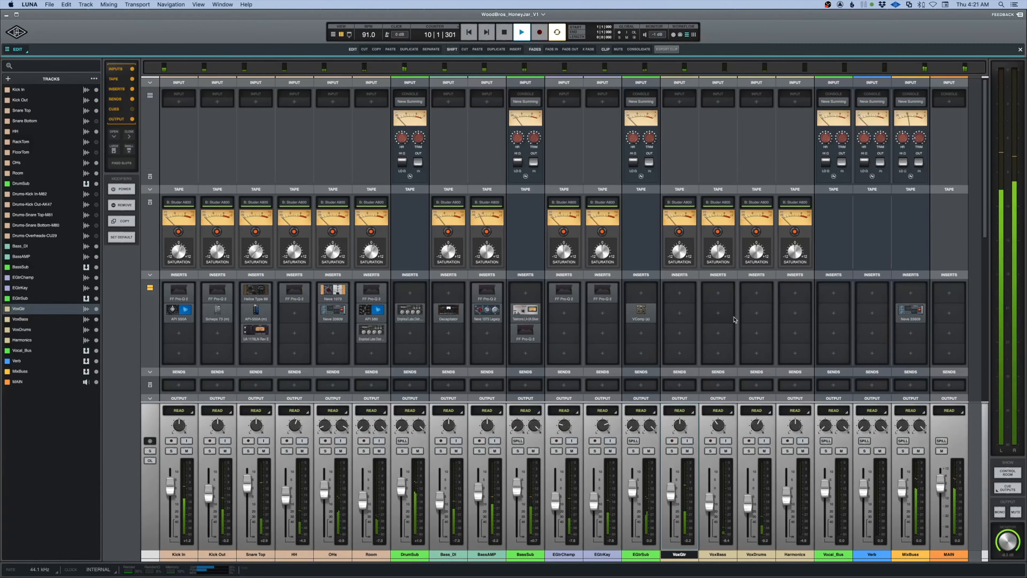
pyautogui.click(905, 314)
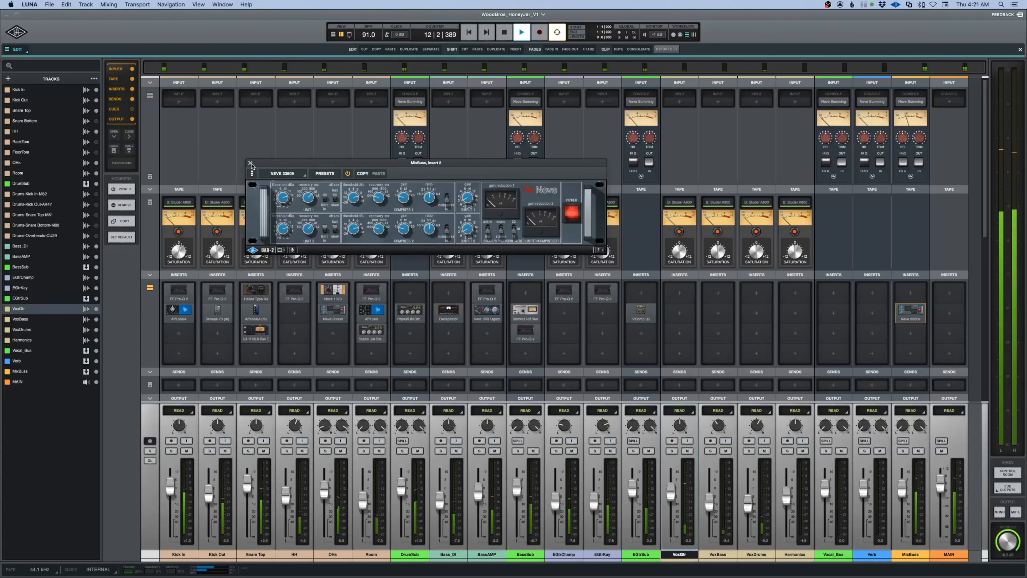
pyautogui.moveTo(250, 164); pyautogui.dragTo(373, 206)
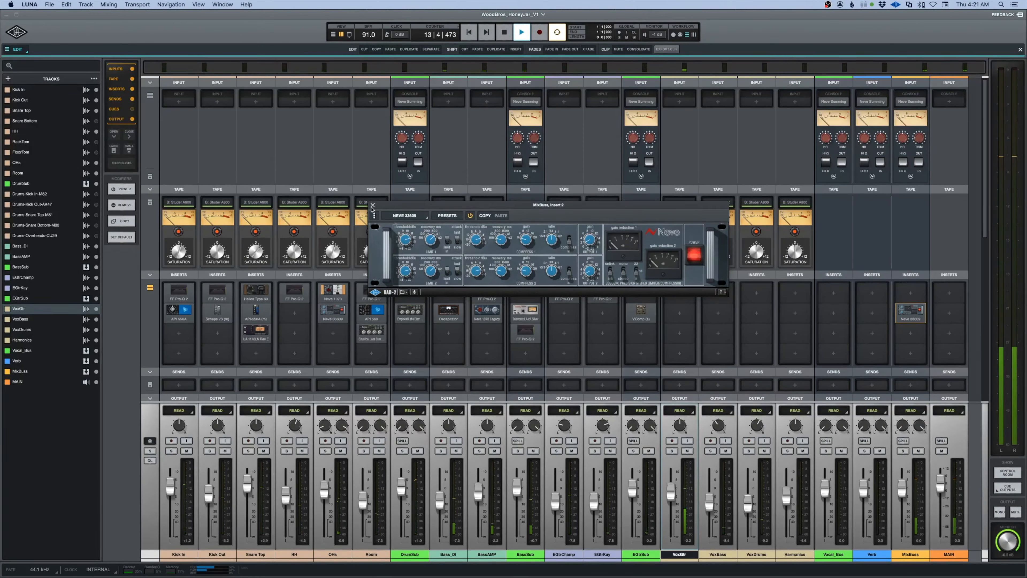
pyautogui.click(372, 206)
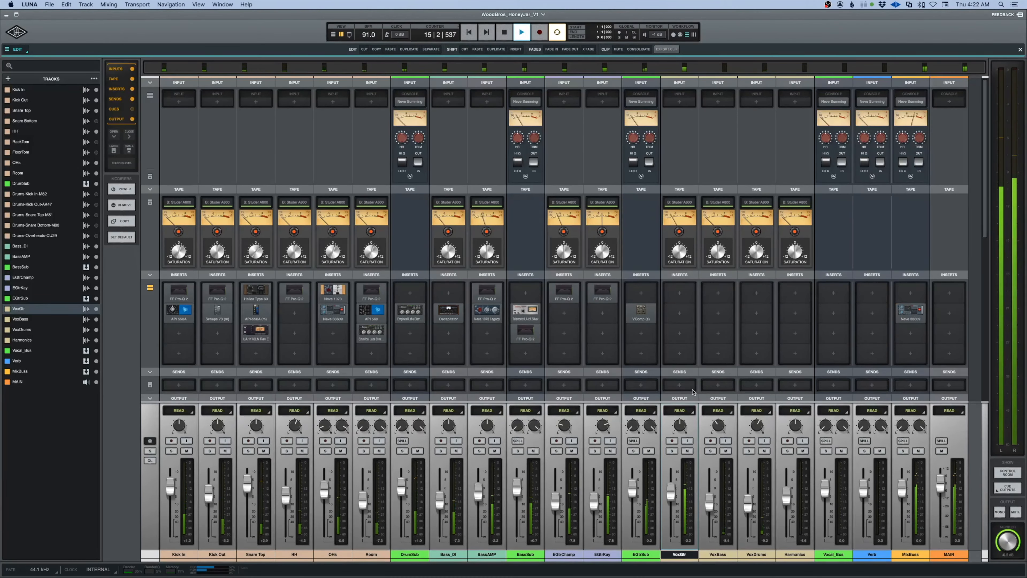
pyautogui.press('space')
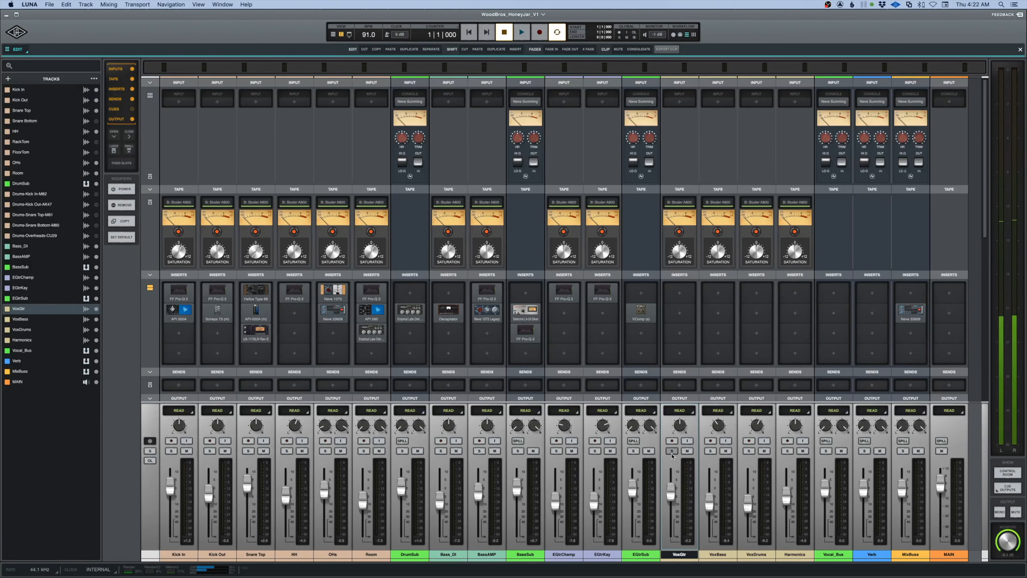
# Set the playhead at the first vocal phrase on the VoxGtr track and play the song from there in the mixer.
pyautogui.press('super+equal')
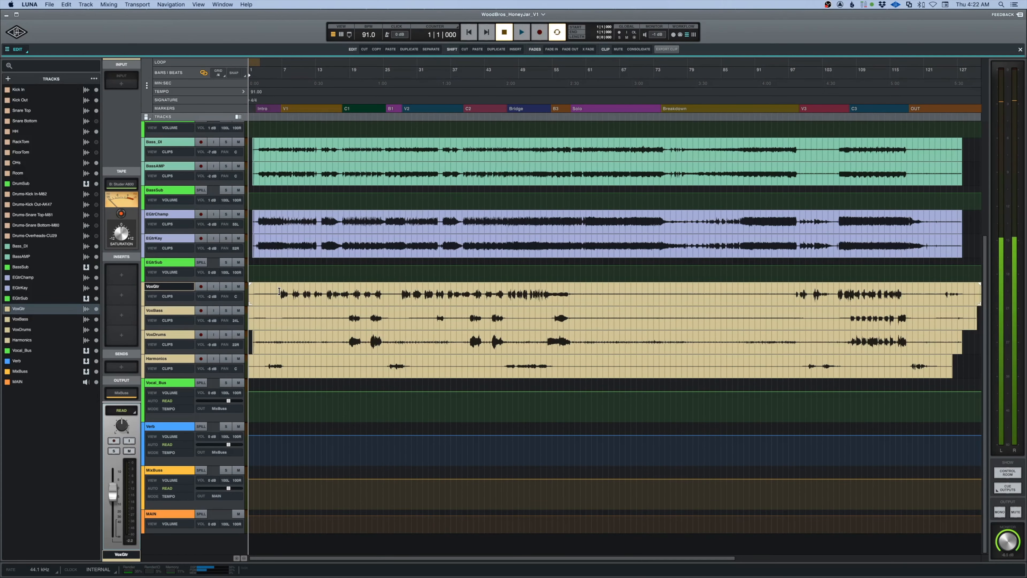
pyautogui.click(279, 291)
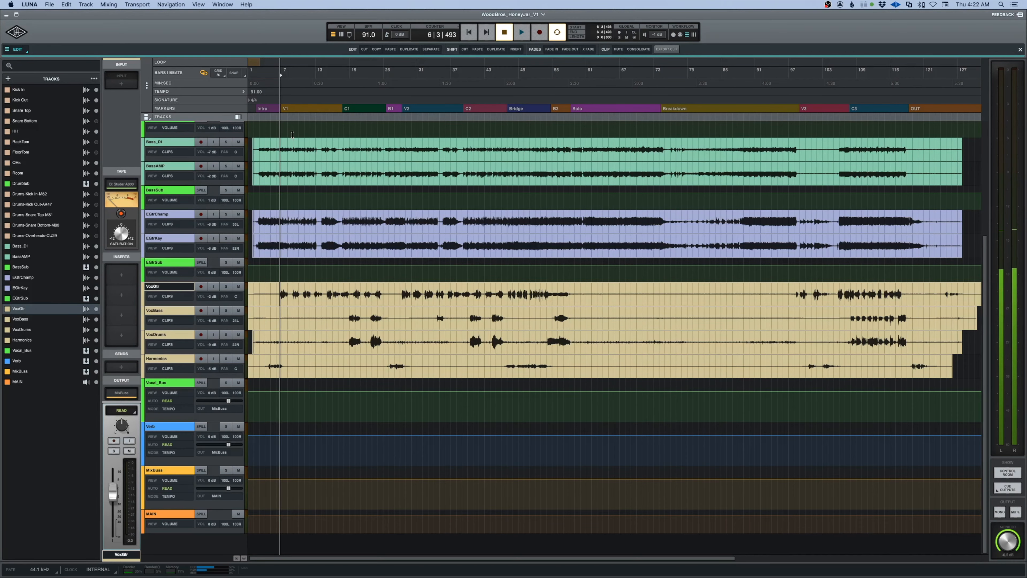
pyautogui.press('super+equal')
pyautogui.press('space')
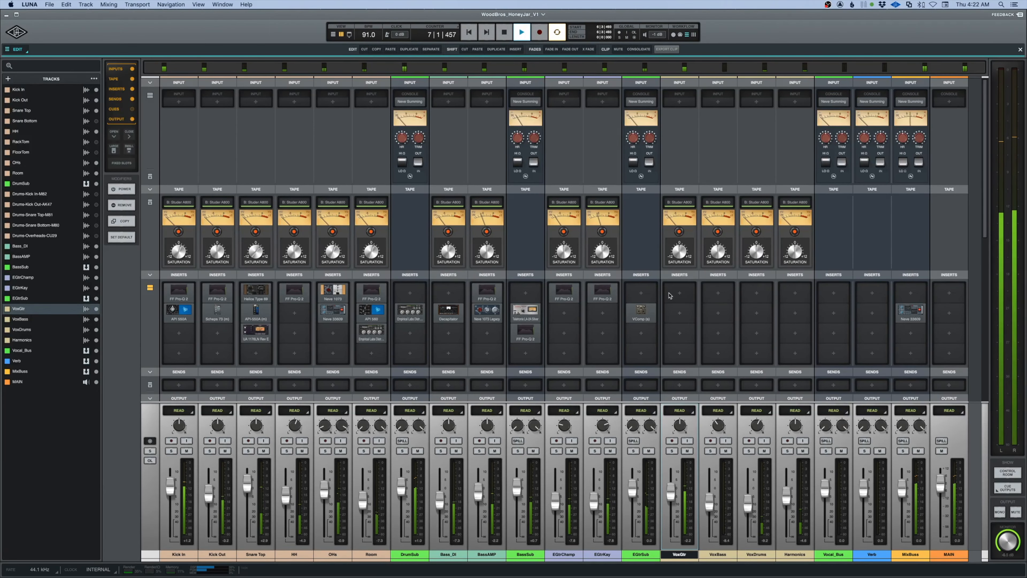
# Insert the FabFilter FF Pro-Q 2 equalizer in the first insert slot of the VoxGtr track and stop playback.
pyautogui.click(678, 297)
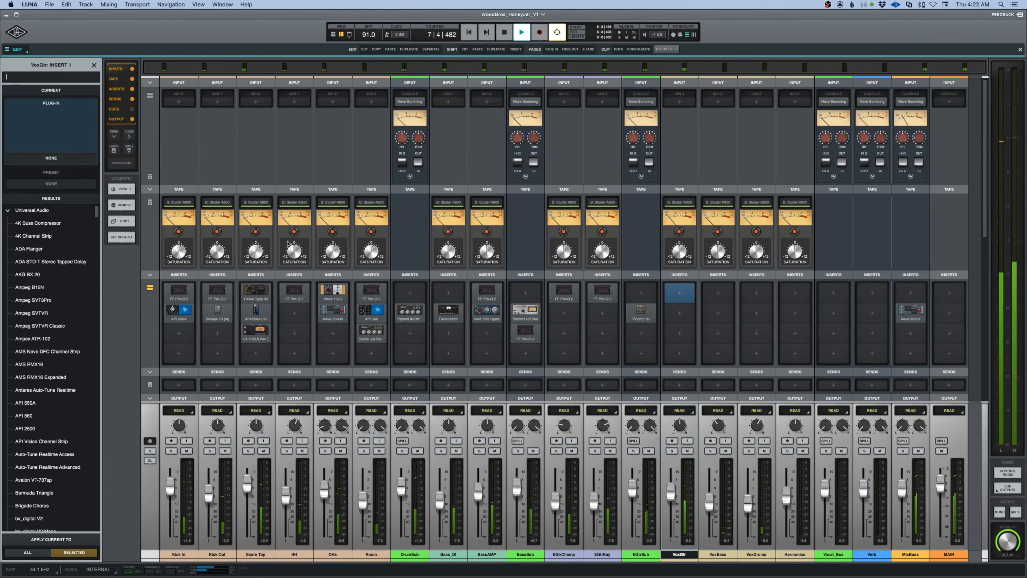
pyautogui.write('fab')
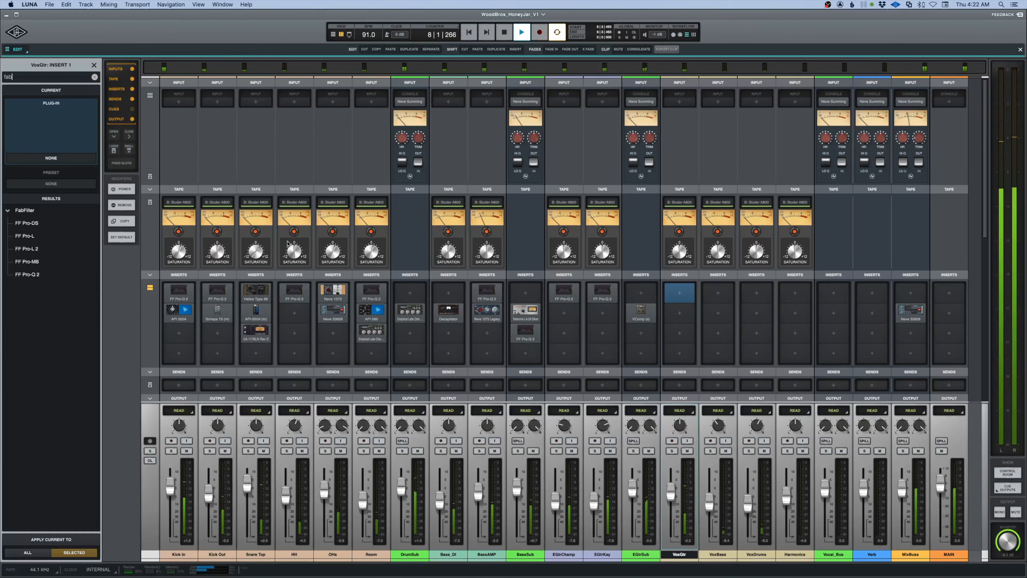
pyautogui.click(25, 274)
pyautogui.press('space')
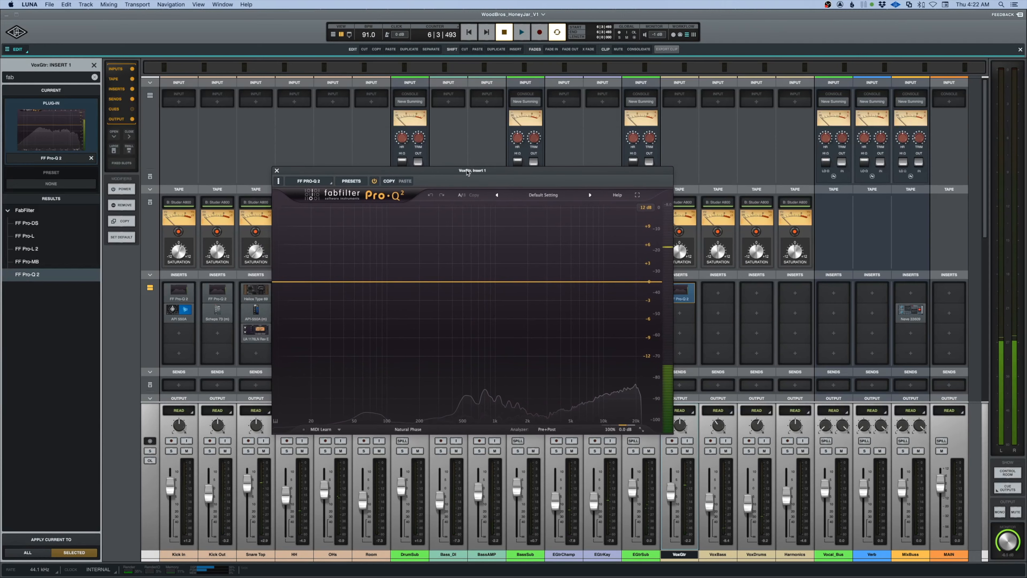
# Add a low-cut band to the VoxGtr equalizer and raise its frequency to about 89 Hz during playback.
pyautogui.doubleClick(289, 282)
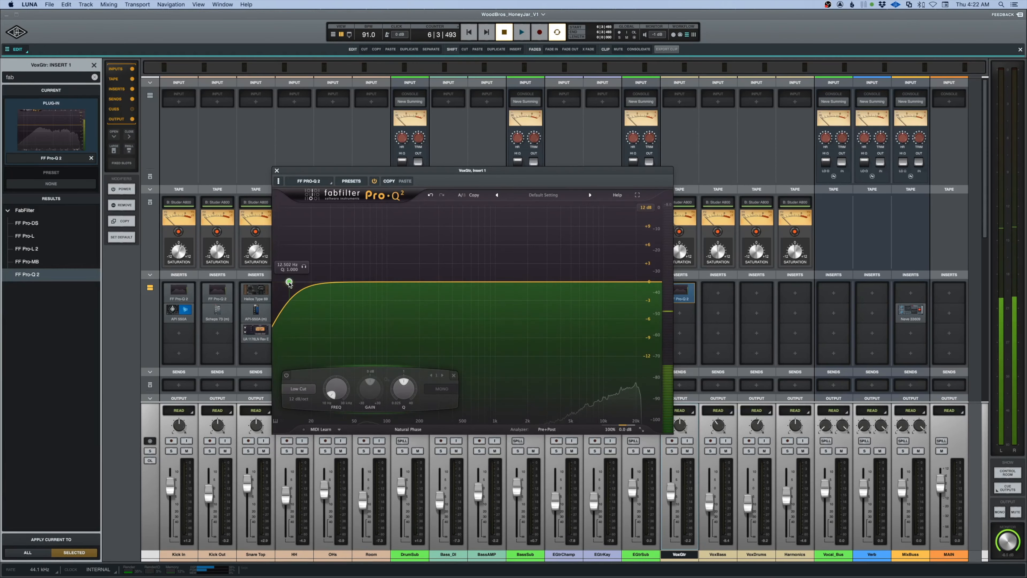
pyautogui.press('space')
pyautogui.moveTo(289, 282); pyautogui.dragTo(369, 282)
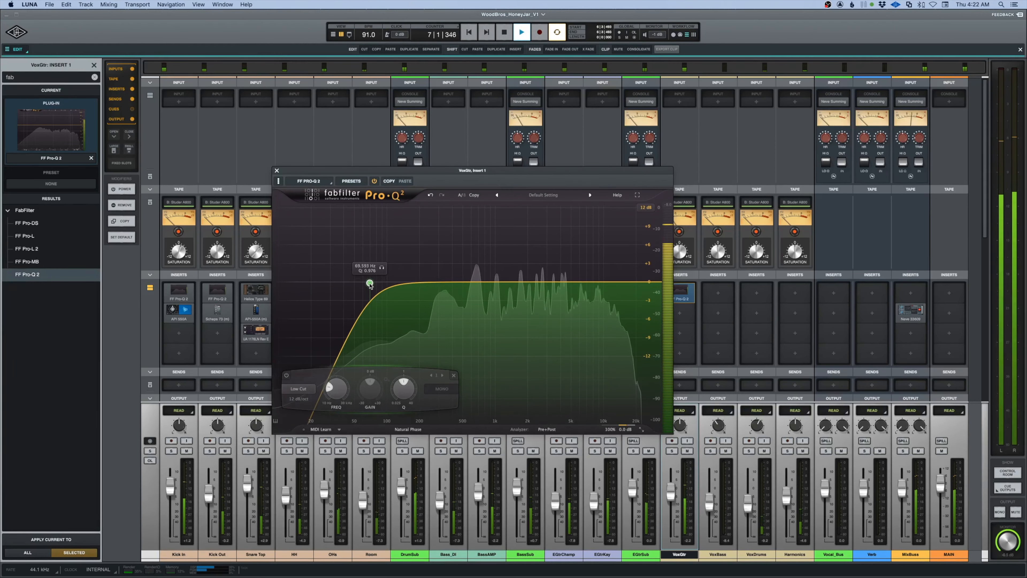
# Solo VoxGtr and fine-tune the low-cut frequency by ear to about 105 Hz.
pyautogui.click(672, 451)
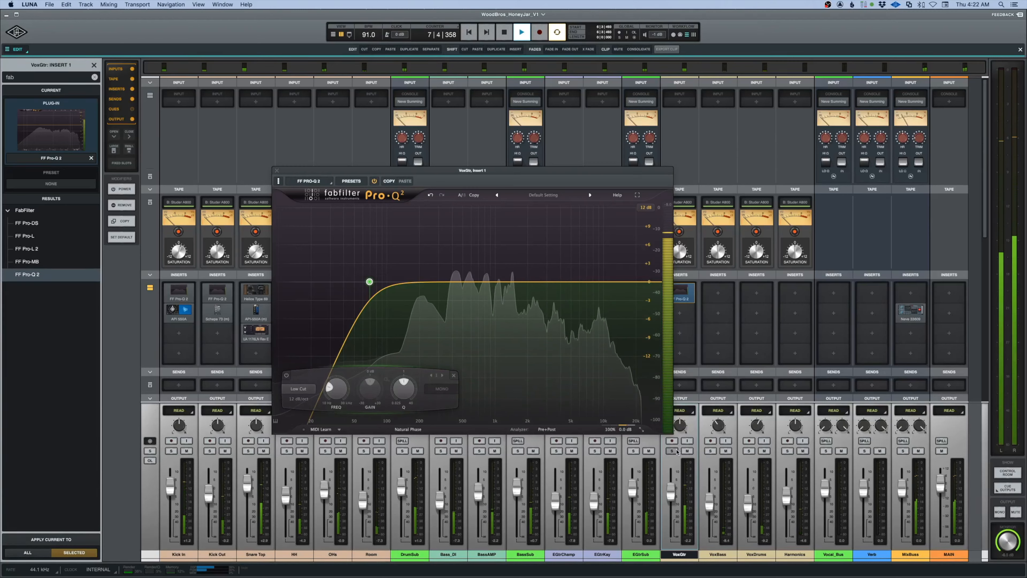
pyautogui.moveTo(369, 282); pyautogui.dragTo(396, 284)
pyautogui.press('space')
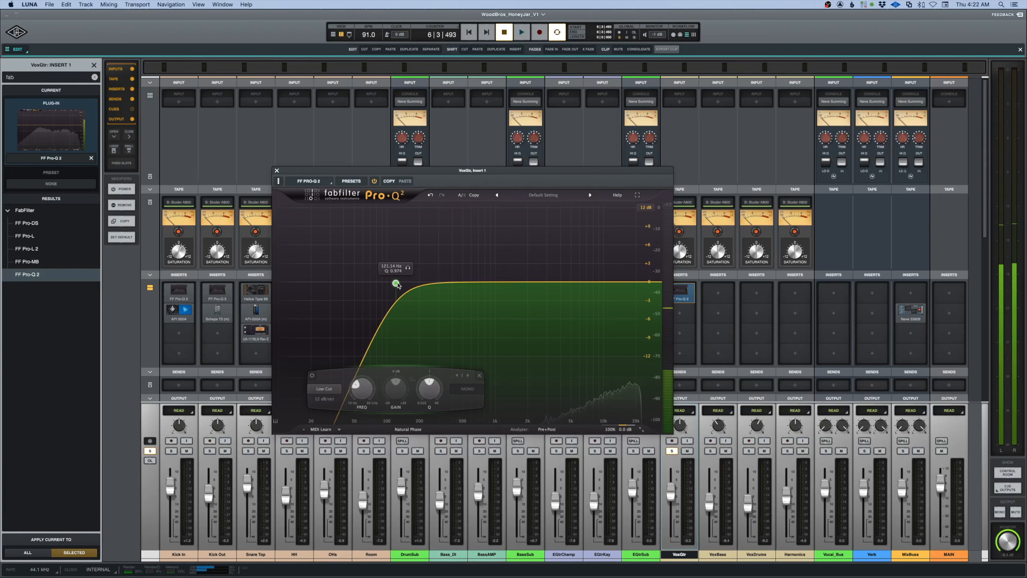
pyautogui.moveTo(396, 284); pyautogui.dragTo(407, 283)
pyautogui.press('space')
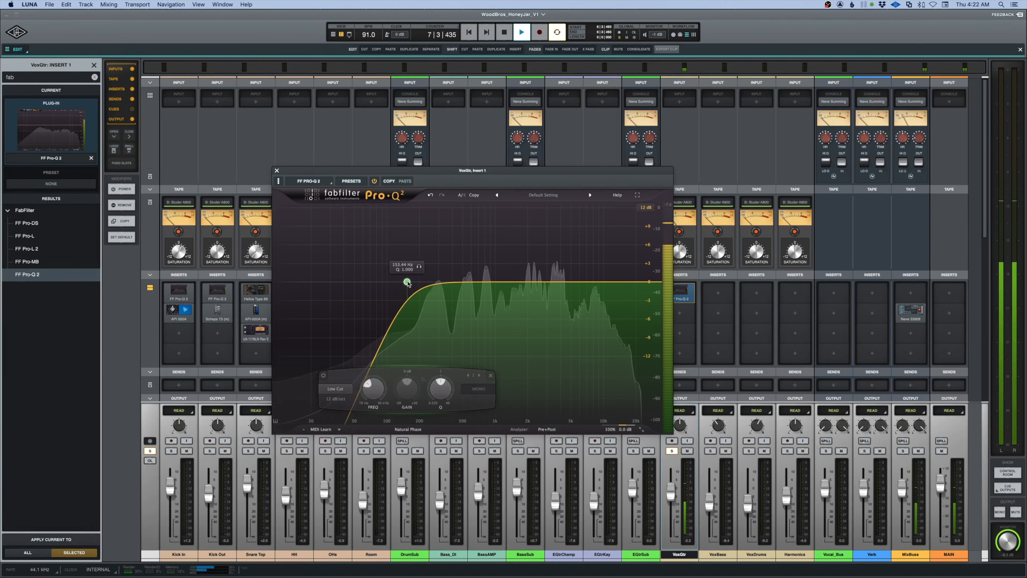
pyautogui.moveTo(407, 282); pyautogui.dragTo(396, 282)
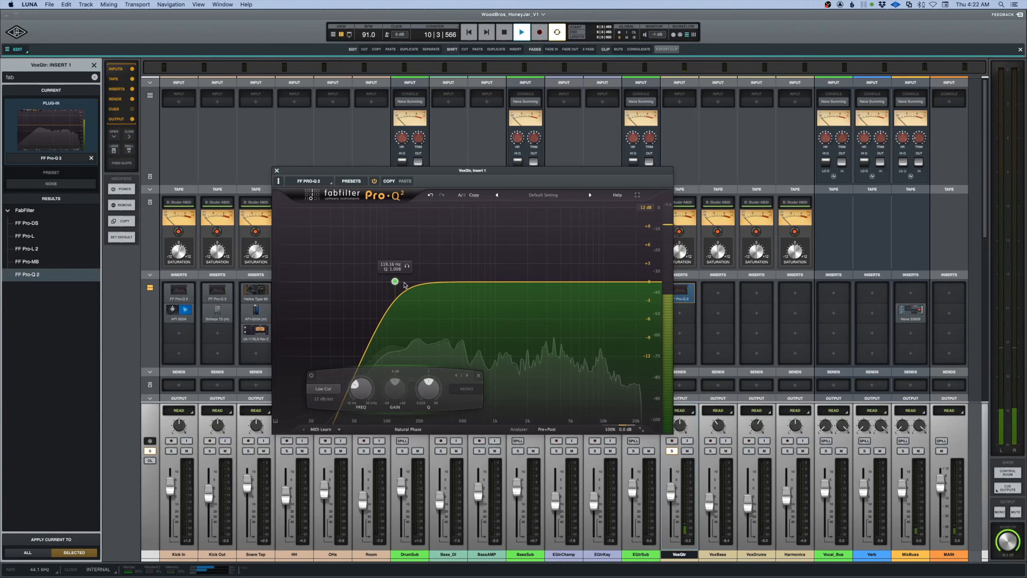
pyautogui.press('space')
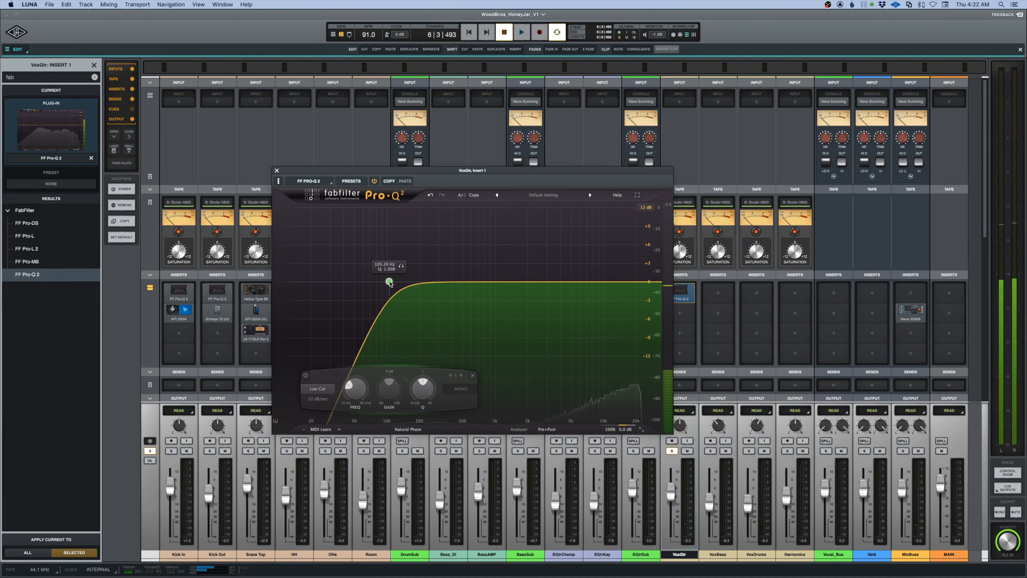
# Add a bell band at about 136 Hz with about 3 dB of cut and play the soloed vocal.
pyautogui.doubleClick(401, 292)
pyautogui.moveTo(403, 298); pyautogui.dragTo(402, 304)
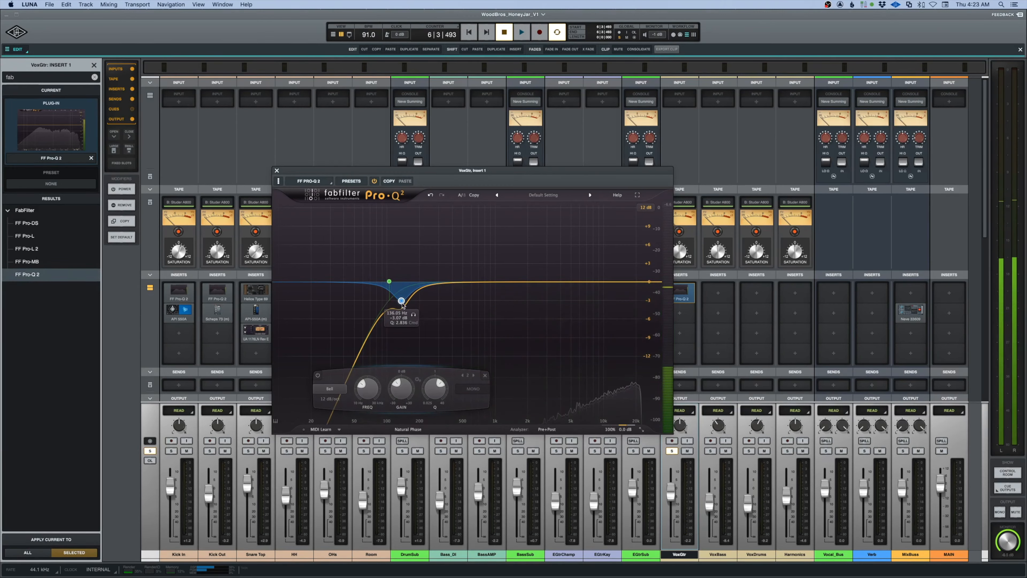
pyautogui.press('space')
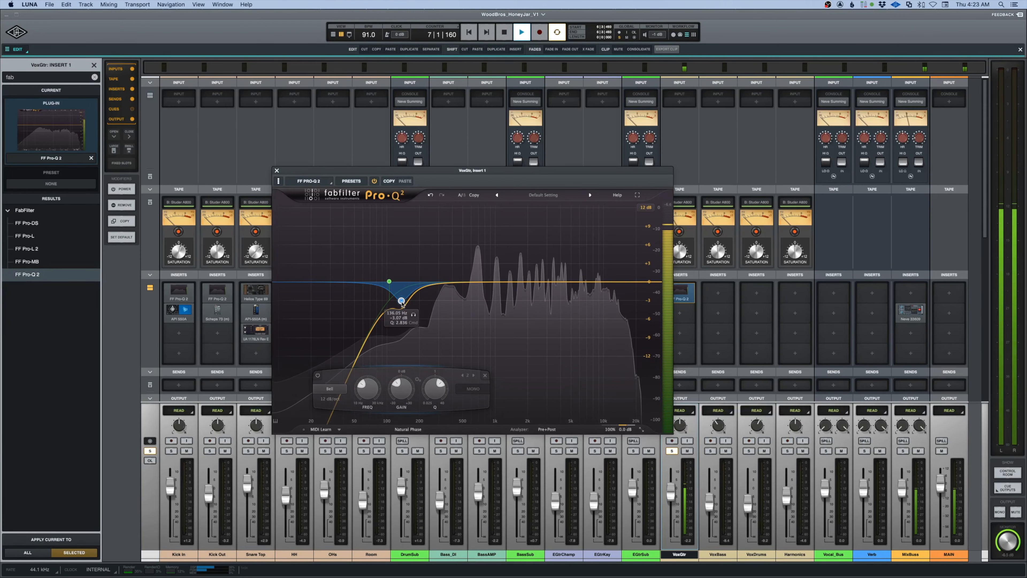
# Unsolo VoxGtr, close its equalizer and listen to the vocal in the full mix before stopping playback.
pyautogui.click(672, 451)
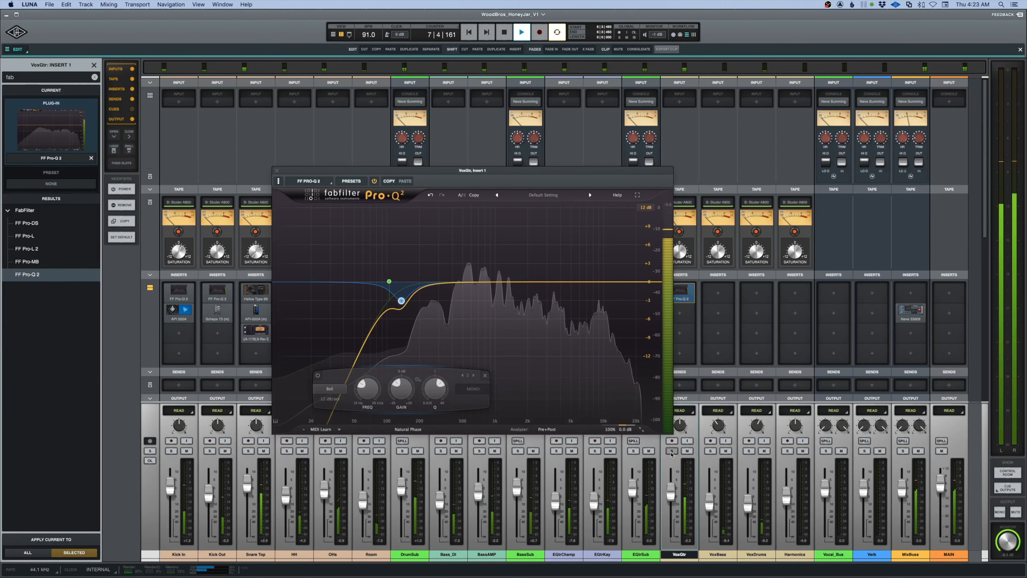
pyautogui.click(277, 171)
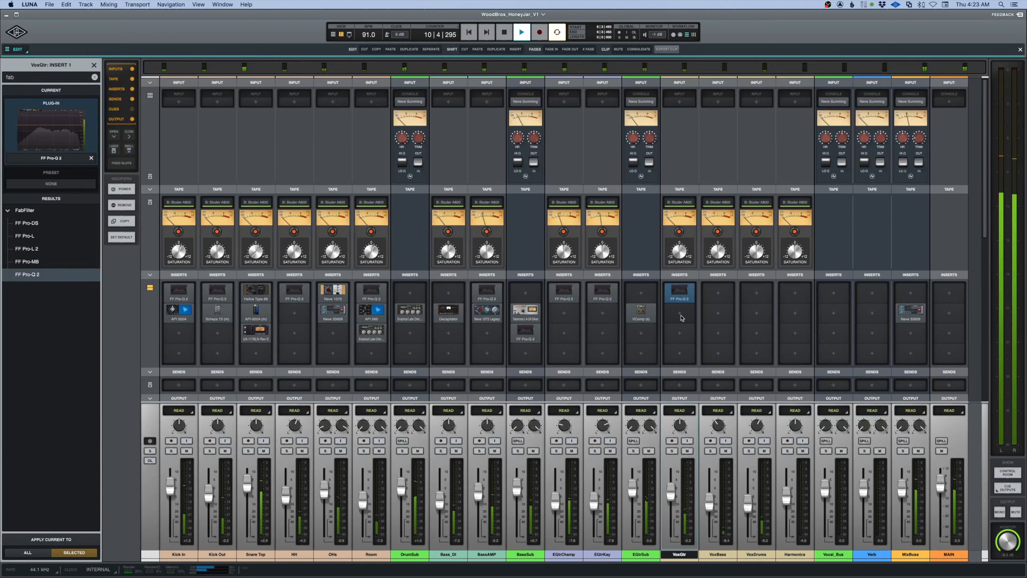
pyautogui.press('space')
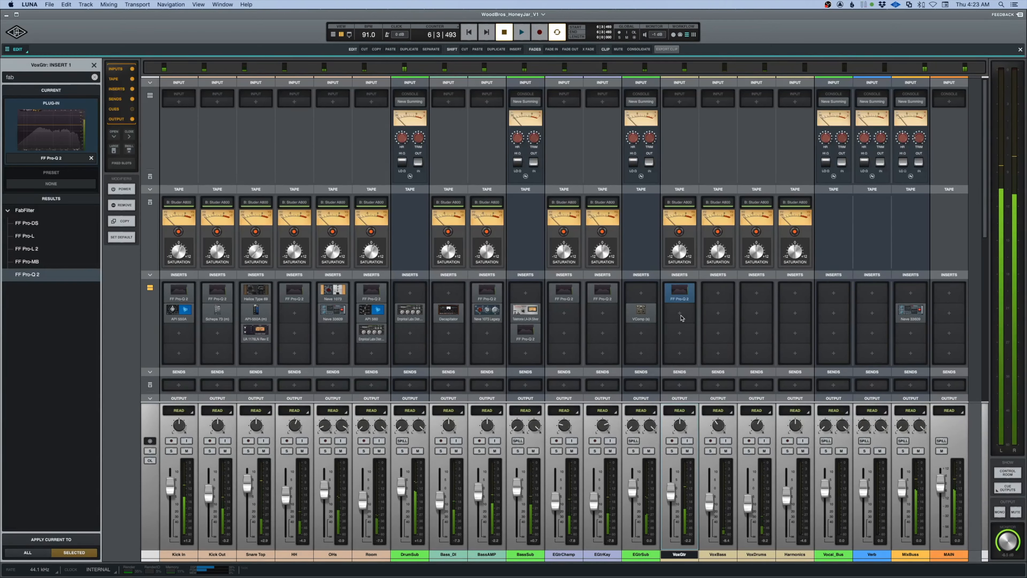
# Insert the Helios Type 69 in the second insert slot of VoxGtr and move its window over the mixer's centre.
pyautogui.click(681, 315)
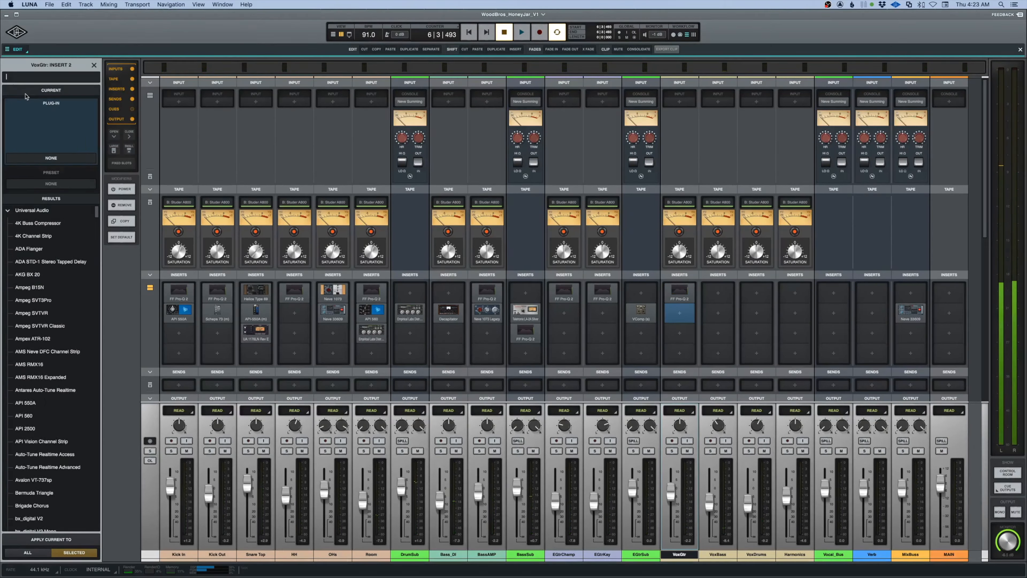
pyautogui.write('helio')
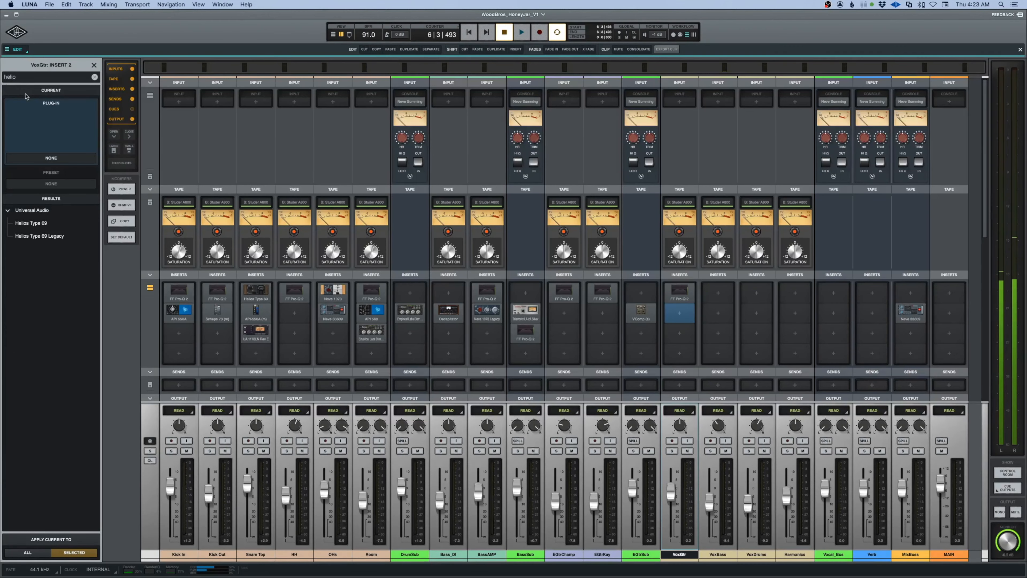
pyautogui.click(31, 222)
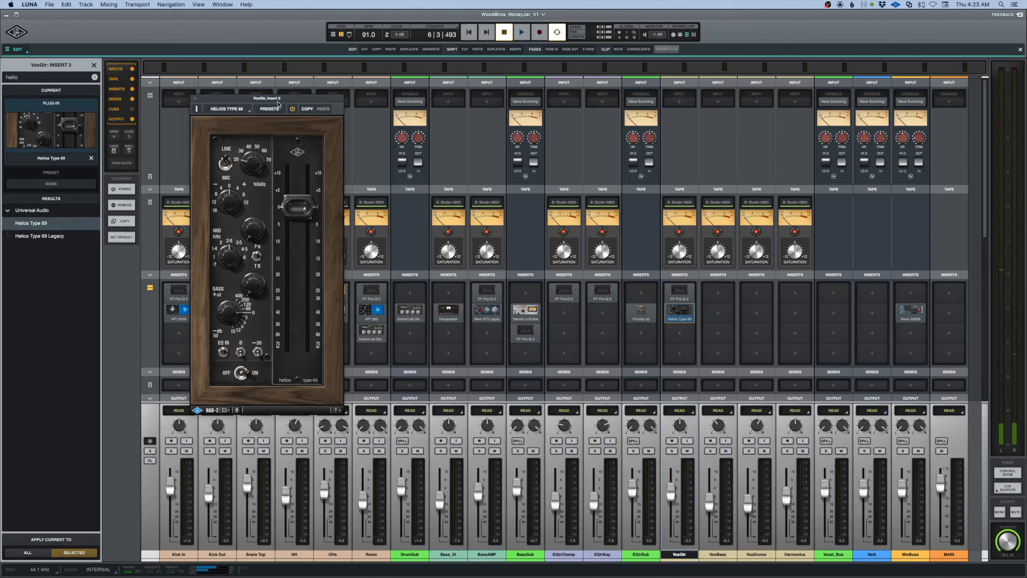
pyautogui.moveTo(278, 105); pyautogui.dragTo(625, 150)
# Audition the Helios Type 69 on VoxGtr in the playing mix, stop playback and close the plug-in.
pyautogui.press('space')
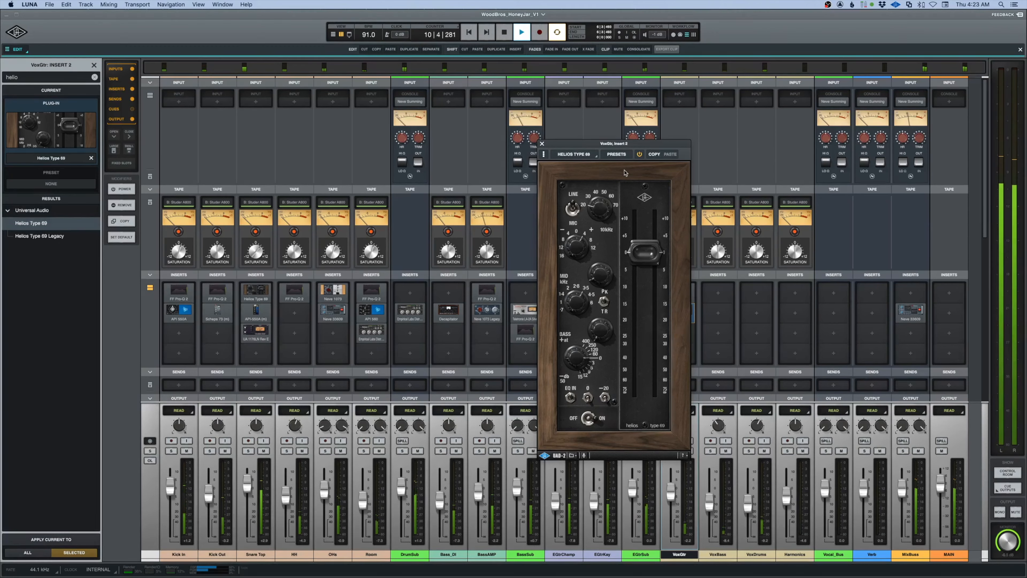
pyautogui.moveTo(633, 148); pyautogui.dragTo(528, 112)
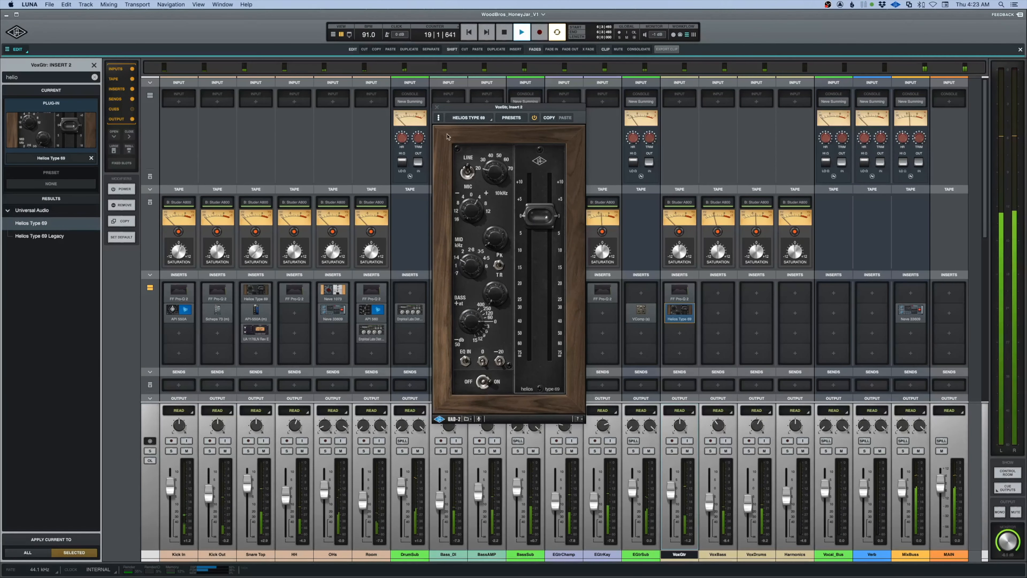
pyautogui.press('space')
pyautogui.click(437, 107)
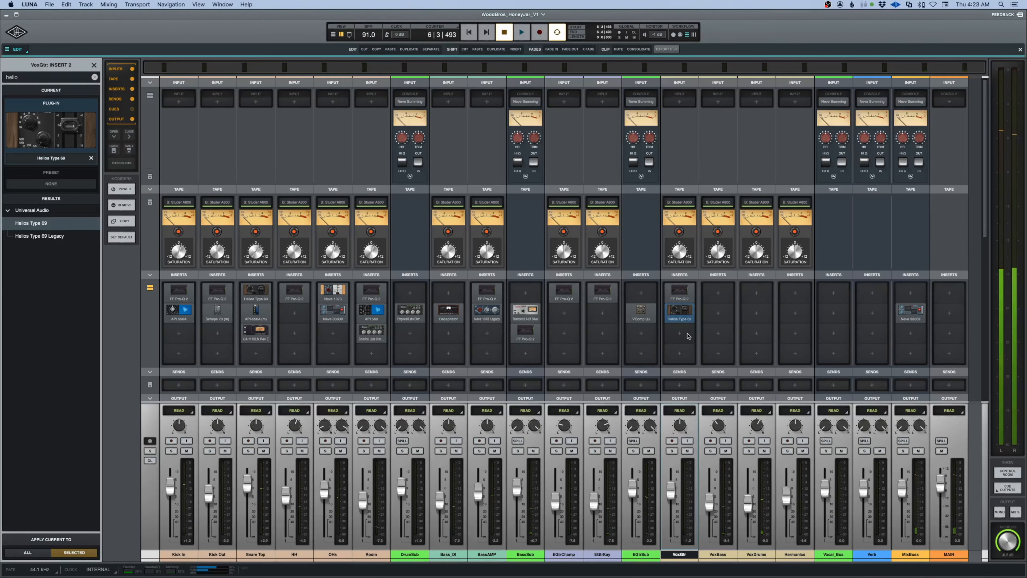
# Insert the UA 1176 Rev A compressor in the third insert slot of the VoxGtr track.
pyautogui.click(61, 76)
pyautogui.write('11')
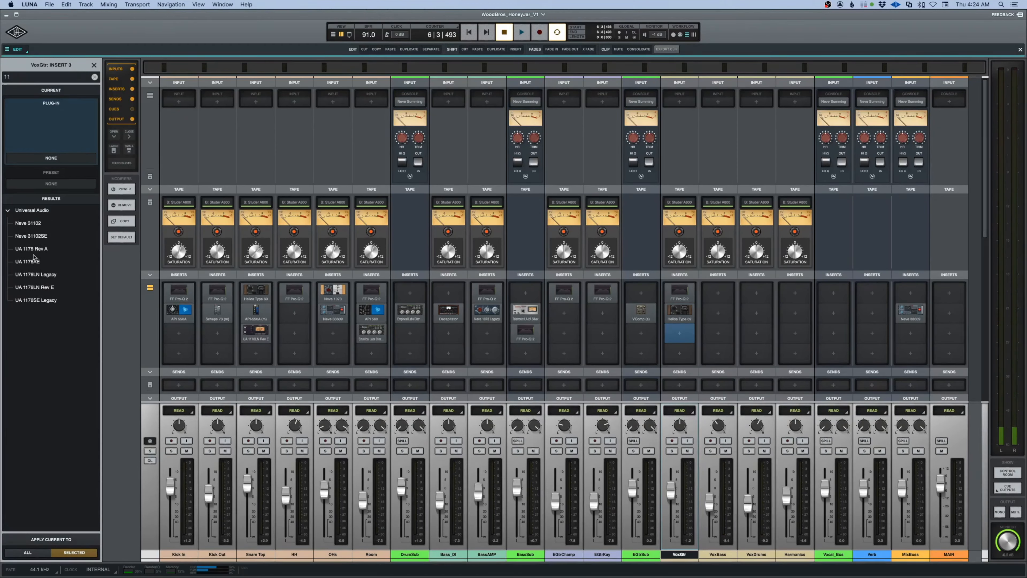
pyautogui.click(36, 248)
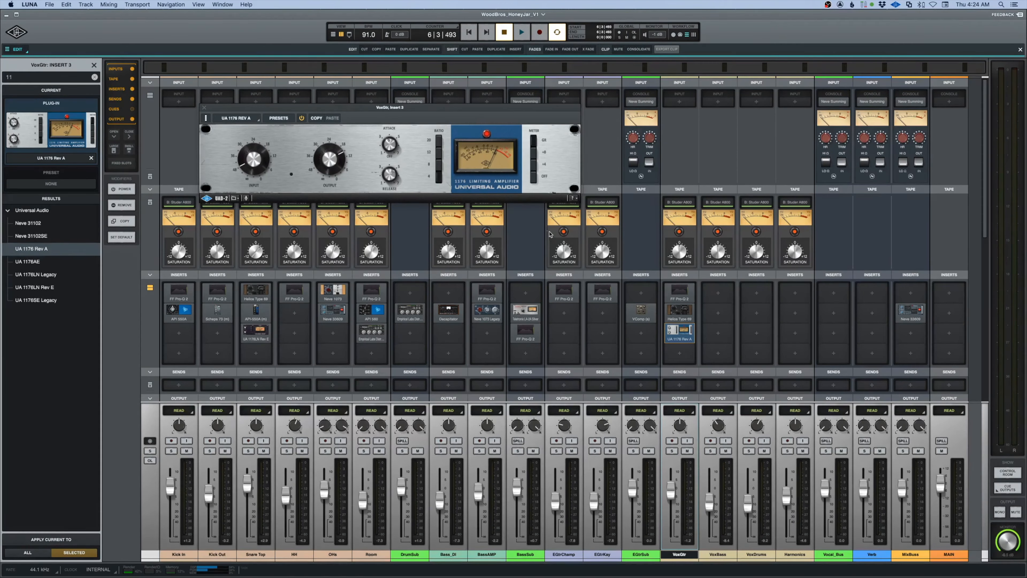
# Load the Andy Johns Vocal preset in the VoxGtr 1176 compressor, audition it in the playing mix and close the plug-in.
pyautogui.press('space')
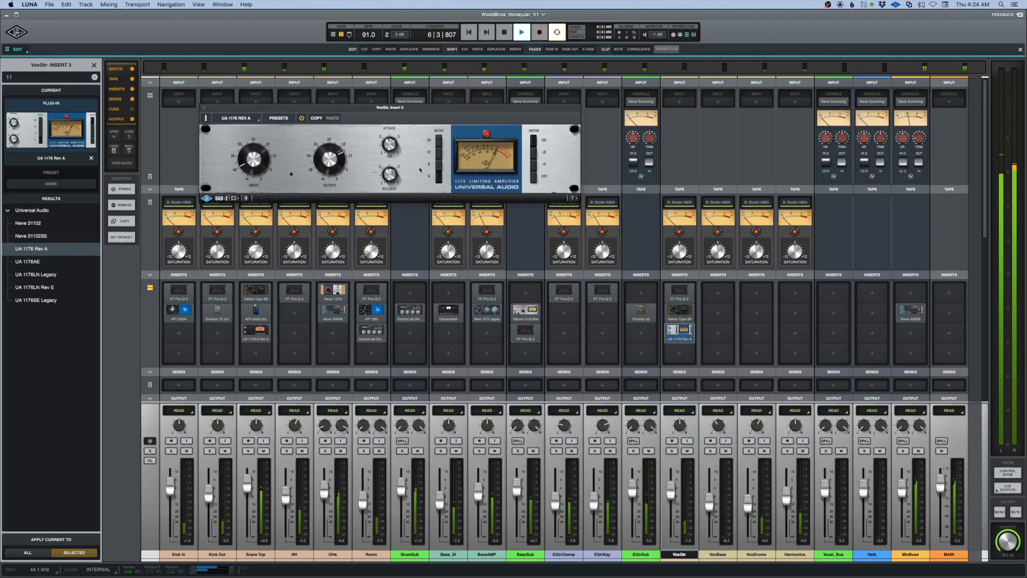
pyautogui.click(278, 117)
pyautogui.click(34, 331)
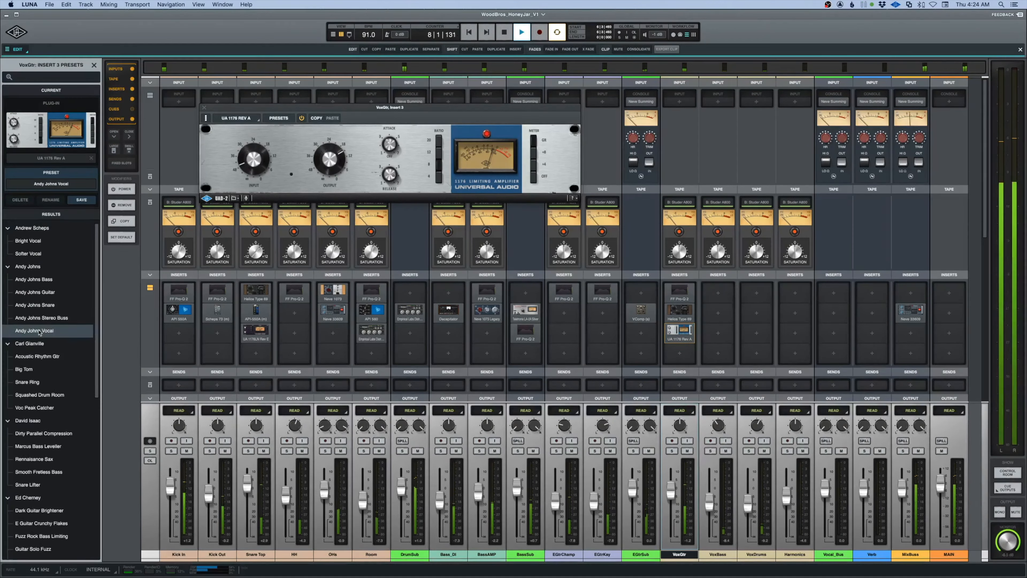
pyautogui.moveTo(369, 111); pyautogui.dragTo(491, 291)
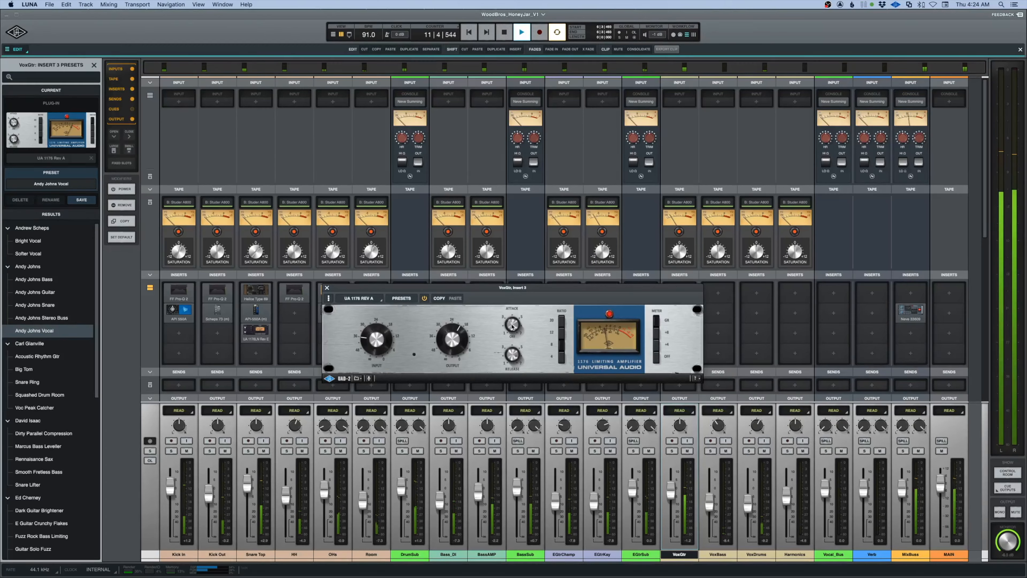
pyautogui.click(326, 287)
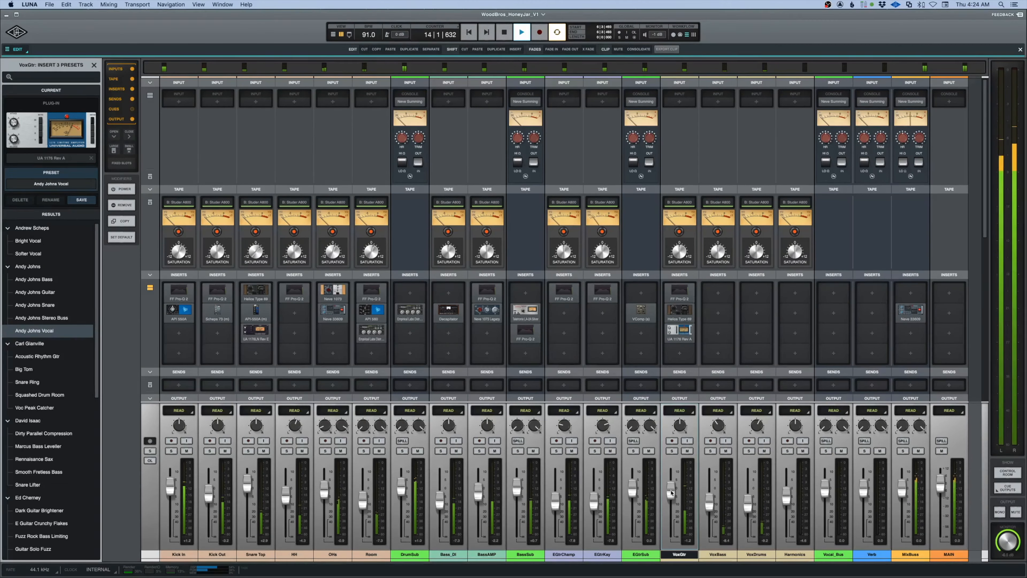
# Stop playback and insert the Waves DeEsser (m) in the fourth insert slot of the VoxGtr track.
pyautogui.click(679, 352)
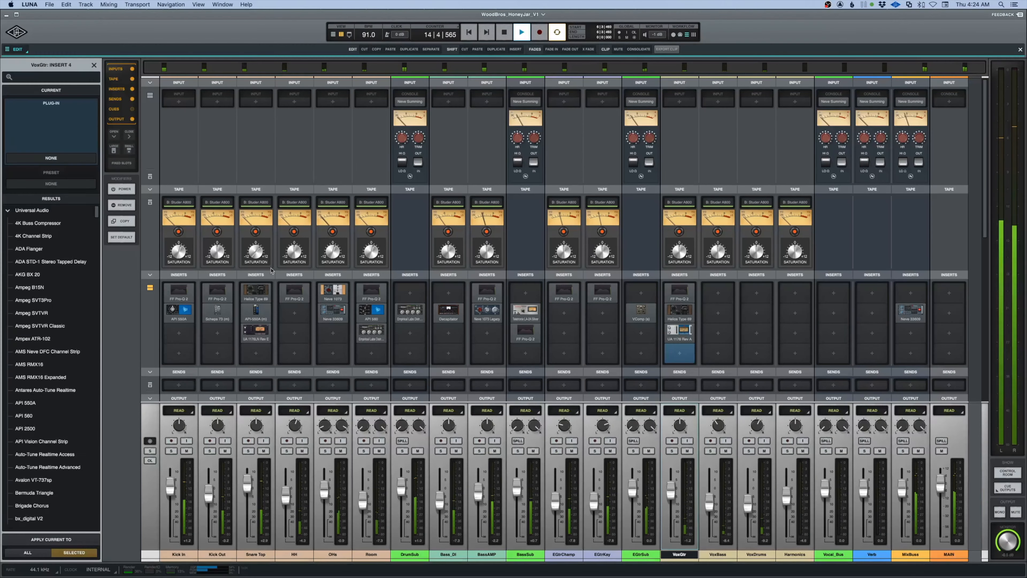
pyautogui.press('space')
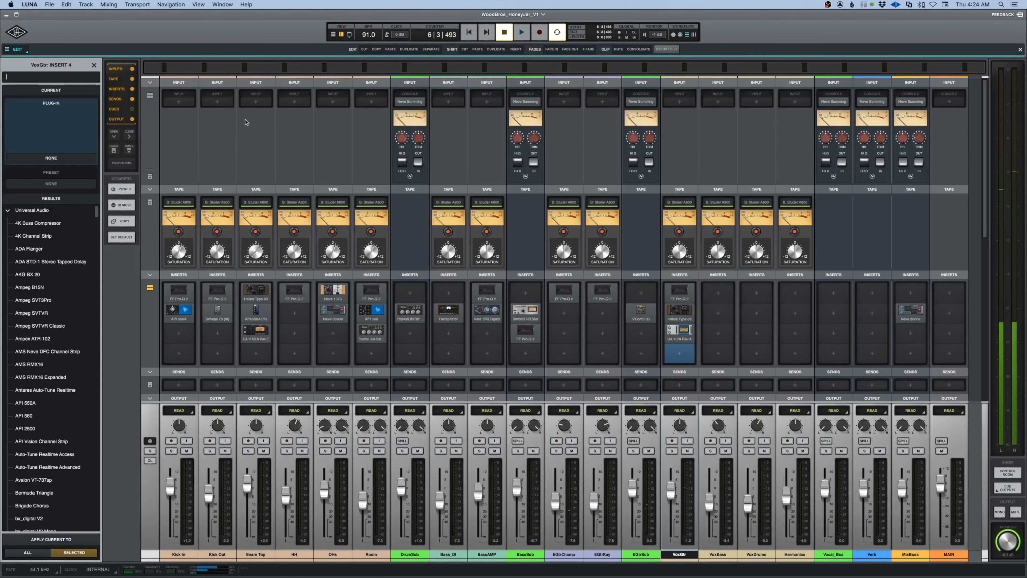
pyautogui.write('de')
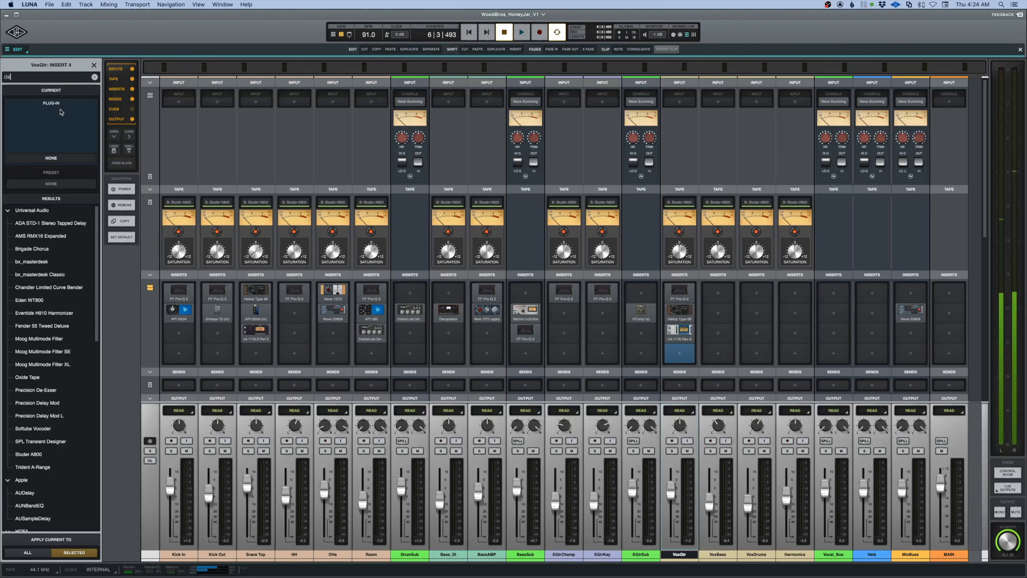
pyautogui.write('e')
pyautogui.press('Return')
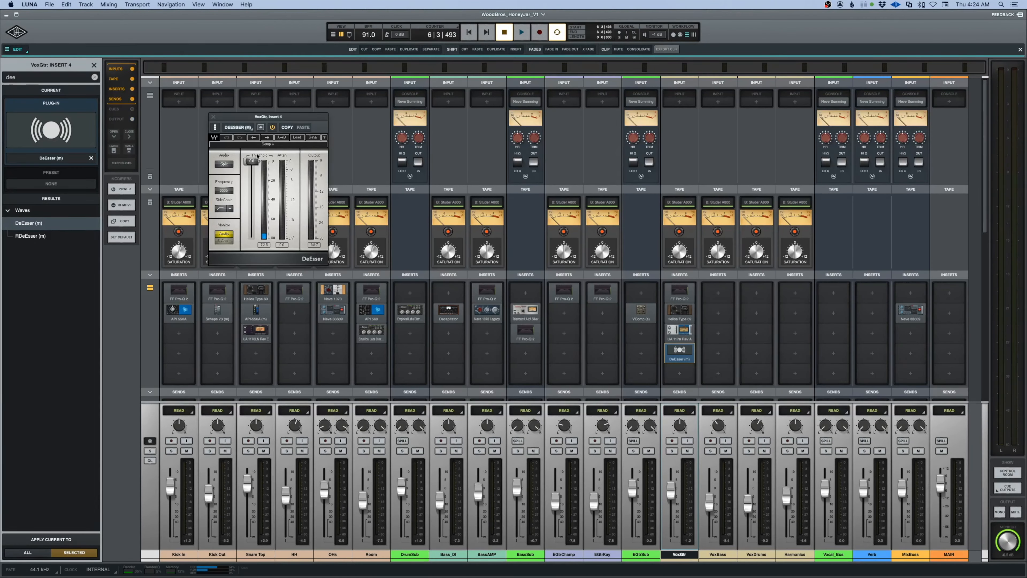
# Lower the DeEsser's threshold on VoxGtr while the mix plays and create a plug-in icon for it.
pyautogui.press('space')
pyautogui.moveTo(251, 175)
pyautogui.mouseDown()
pyautogui.moveTo(225, 197)
pyautogui.moveTo(250, 187)
pyautogui.mouseUp()
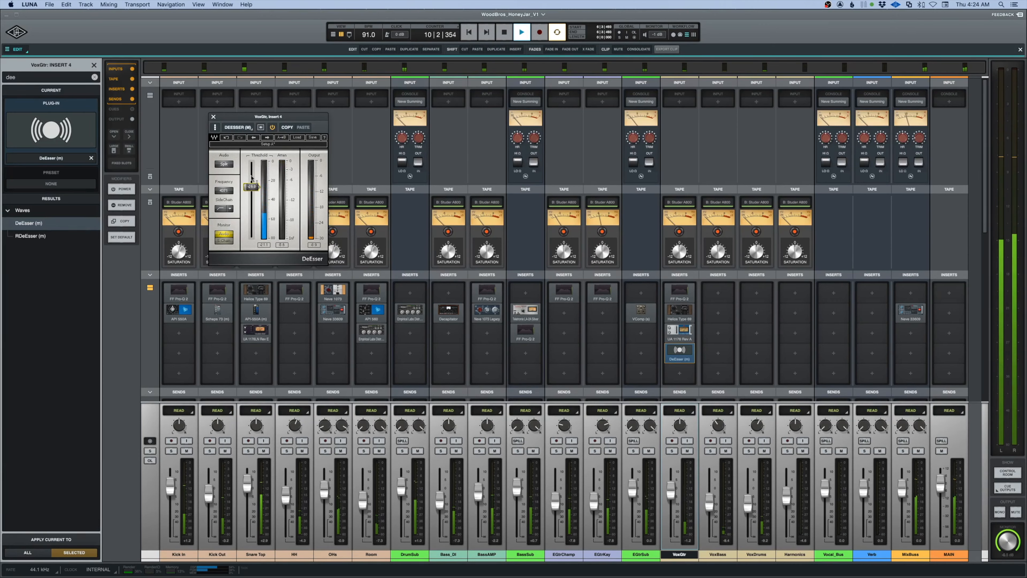
pyautogui.click(238, 128)
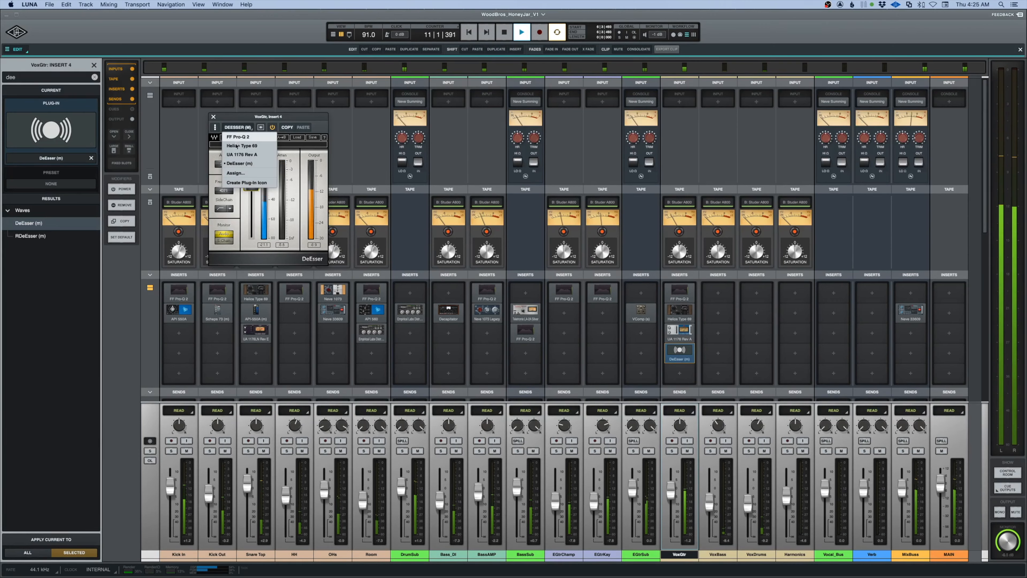
pyautogui.click(237, 183)
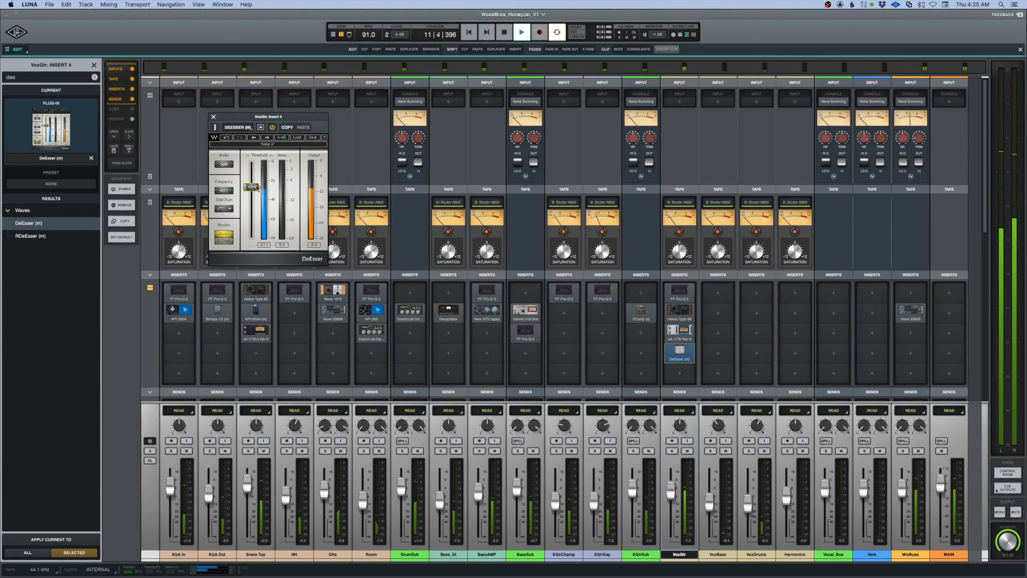
# Move the DeEsser window over the mixer's centre, close it after listening, then collapse the Tape row and stop playback.
pyautogui.moveTo(266, 118); pyautogui.dragTo(473, 197)
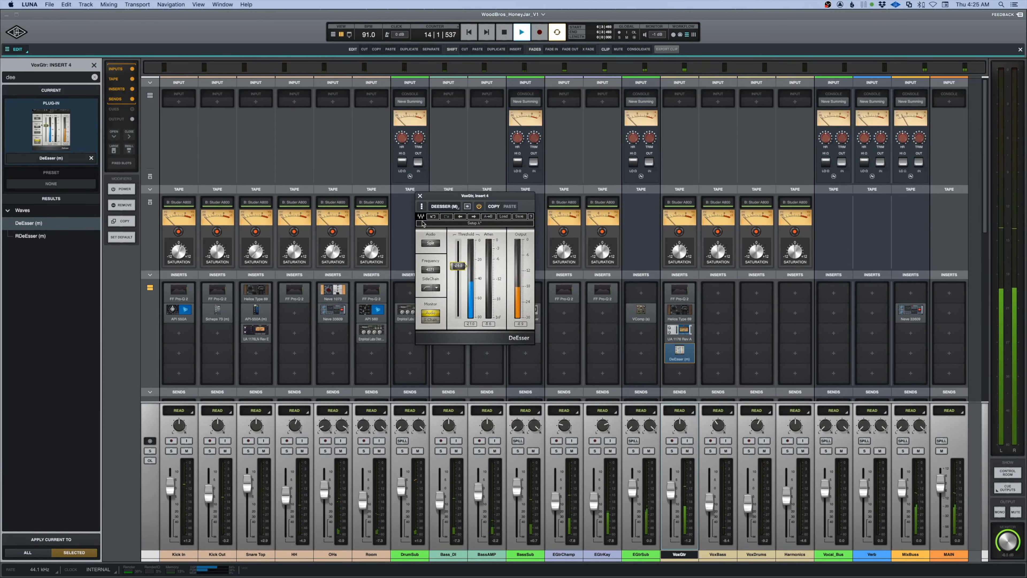
pyautogui.click(420, 195)
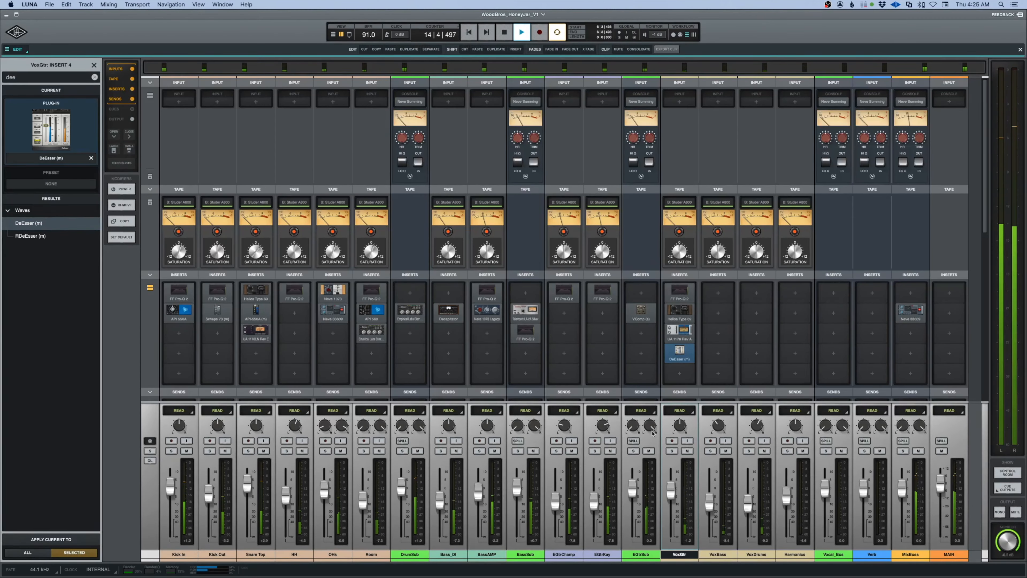
pyautogui.click(285, 192)
pyautogui.press('space')
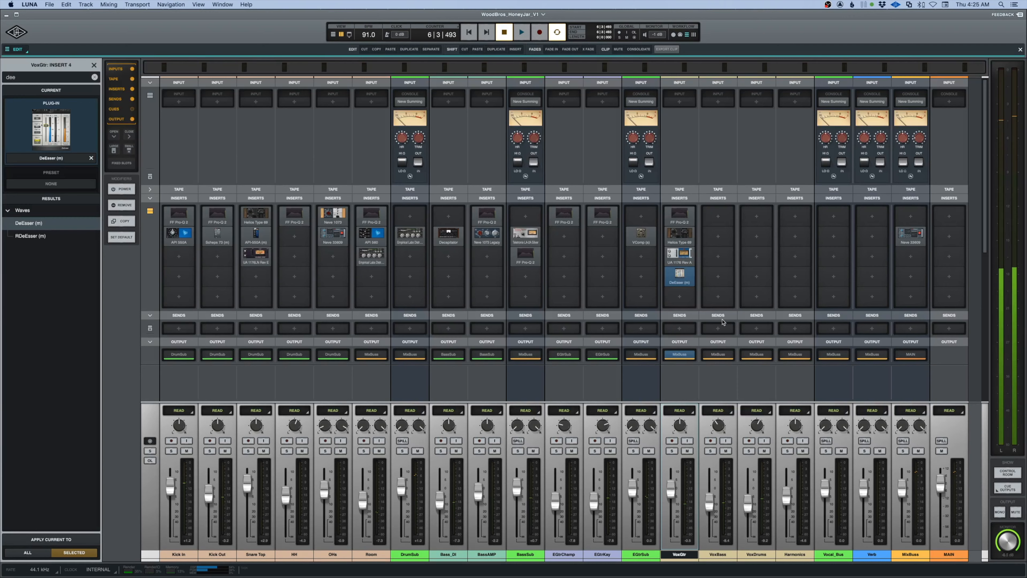
# Insert the EMT 140 plate reverb in the second insert slot of the Verb bus and toggle its EQ switch.
pyautogui.click(872, 554)
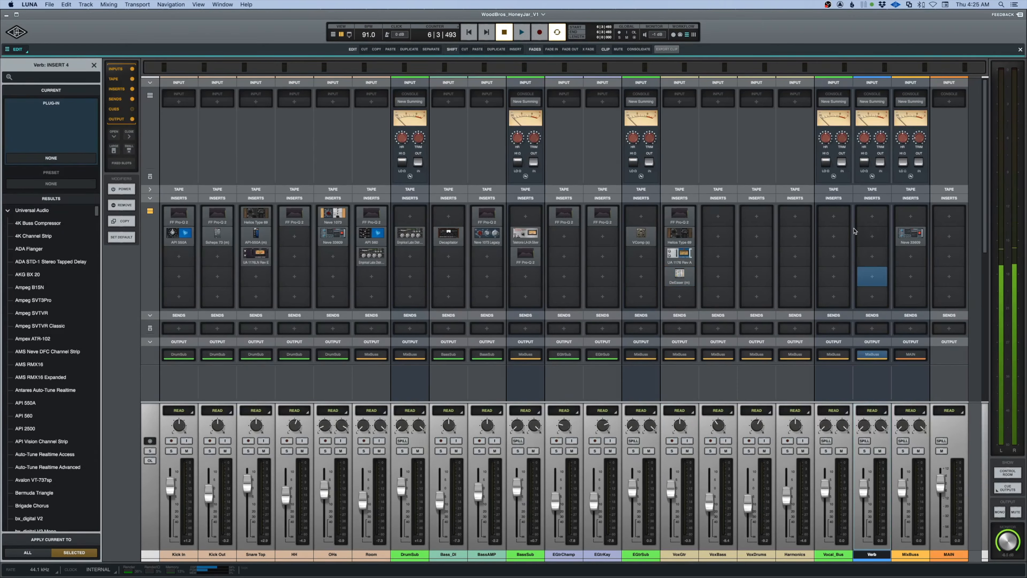
pyautogui.click(871, 236)
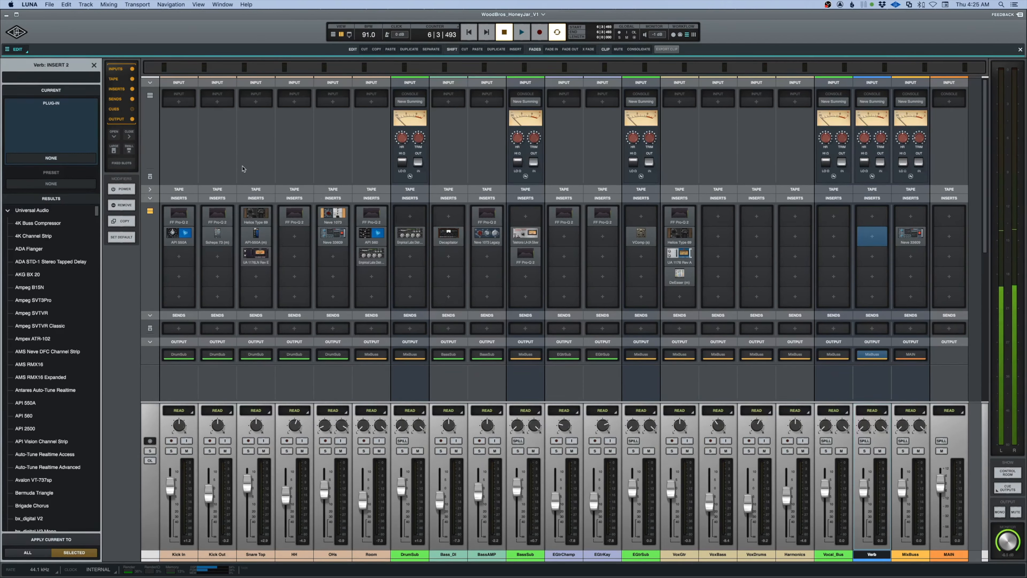
pyautogui.write('emt')
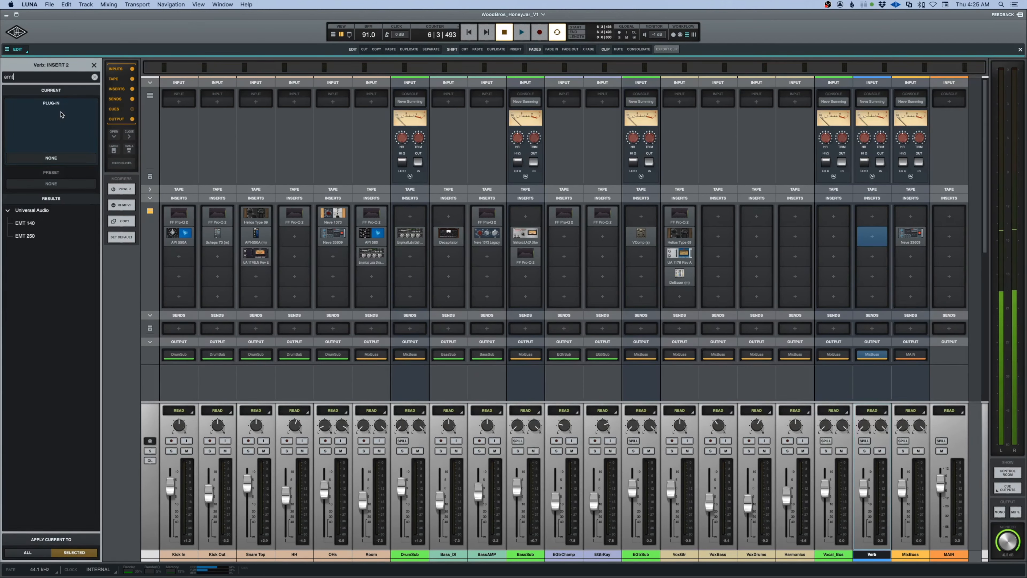
pyautogui.click(25, 223)
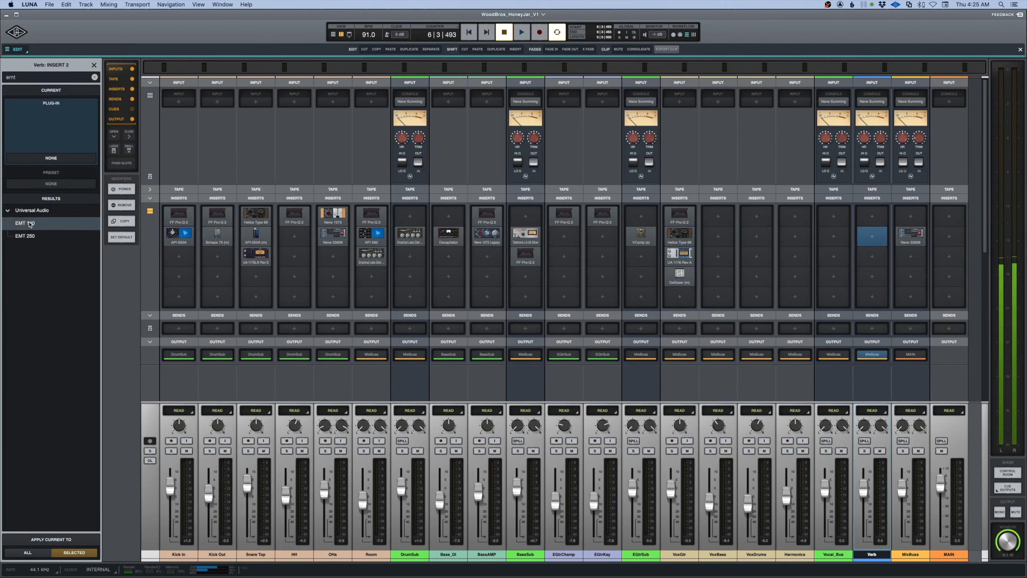
pyautogui.moveTo(470, 128); pyautogui.dragTo(550, 236)
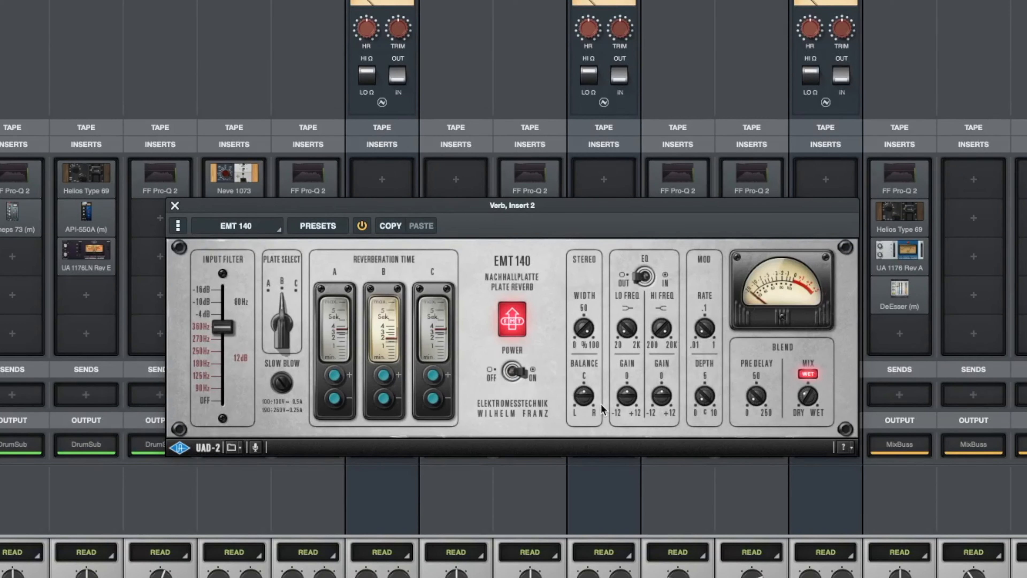
pyautogui.click(643, 276)
# Add a send from VoxGtr to the Verb bus, adjust its level by ear and close the EMT 140.
pyautogui.click(908, 399)
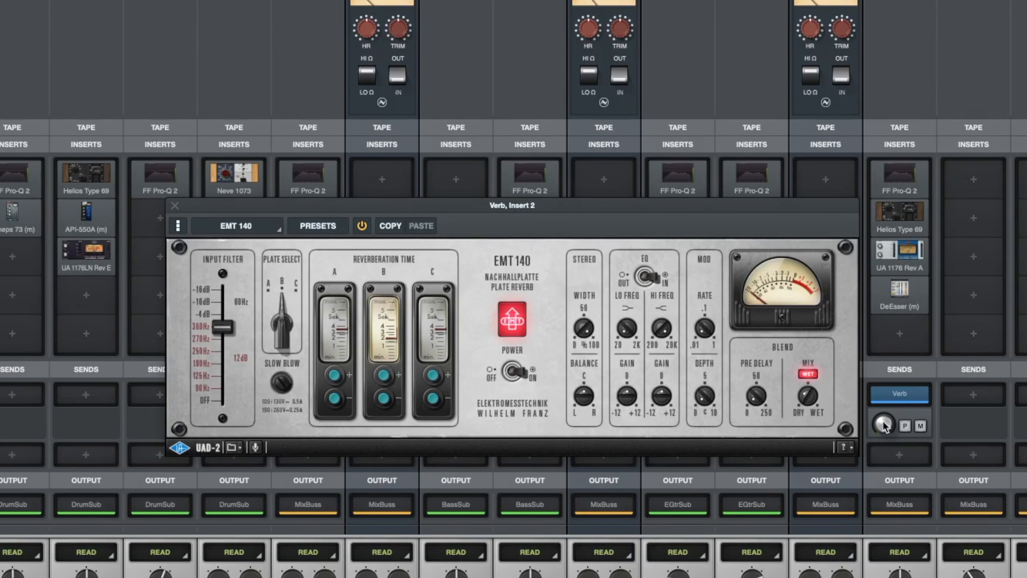
pyautogui.moveTo(885, 426); pyautogui.dragTo(887, 412)
pyautogui.moveTo(887, 376); pyautogui.dragTo(885, 431)
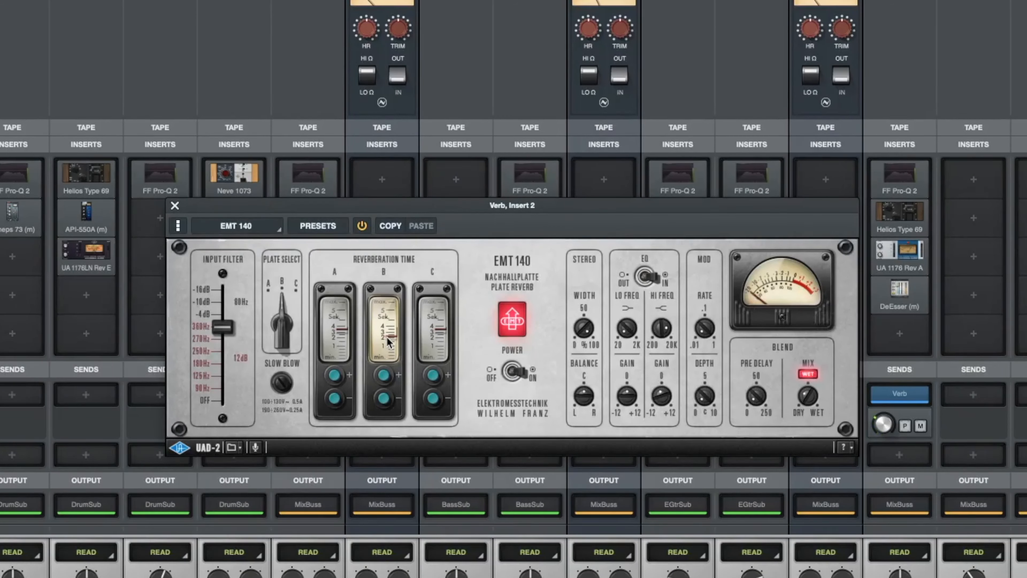
pyautogui.click(174, 206)
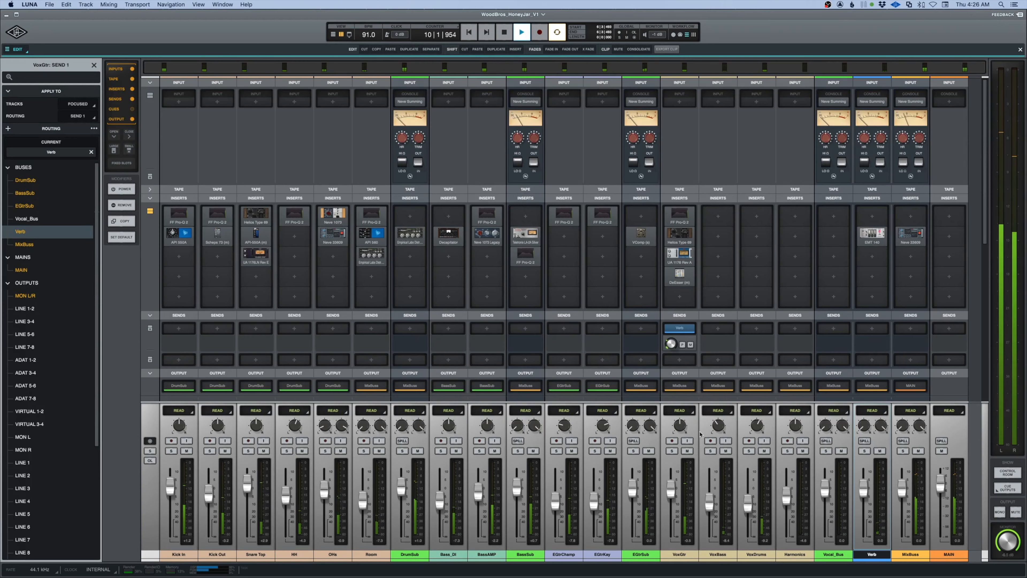
# Set the playback position to about bar 18 on the VoxDrums track in the timeline and return to the mixer.
pyautogui.press('super+equal')
pyautogui.press('space')
pyautogui.click(348, 335)
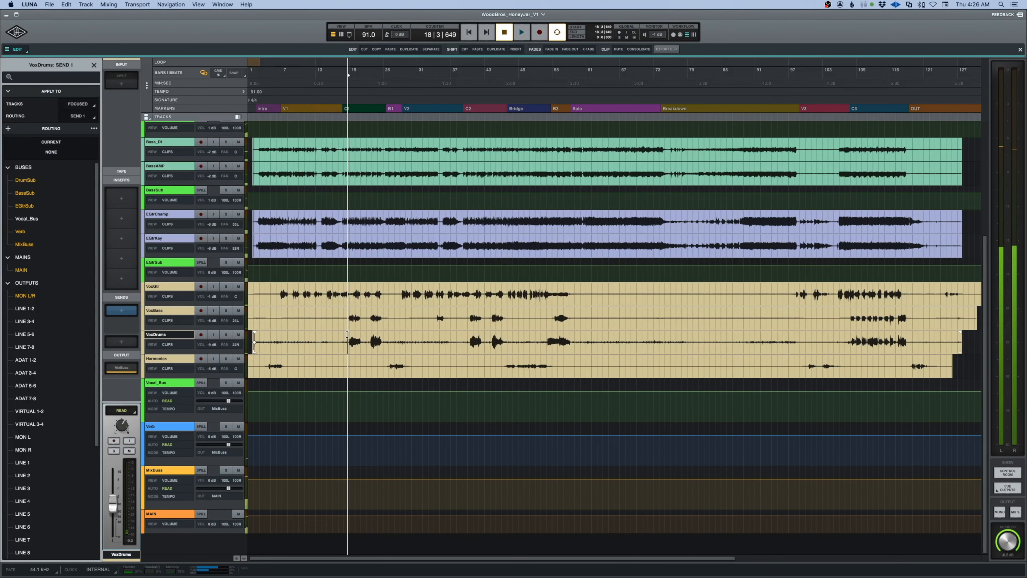
pyautogui.press('space')
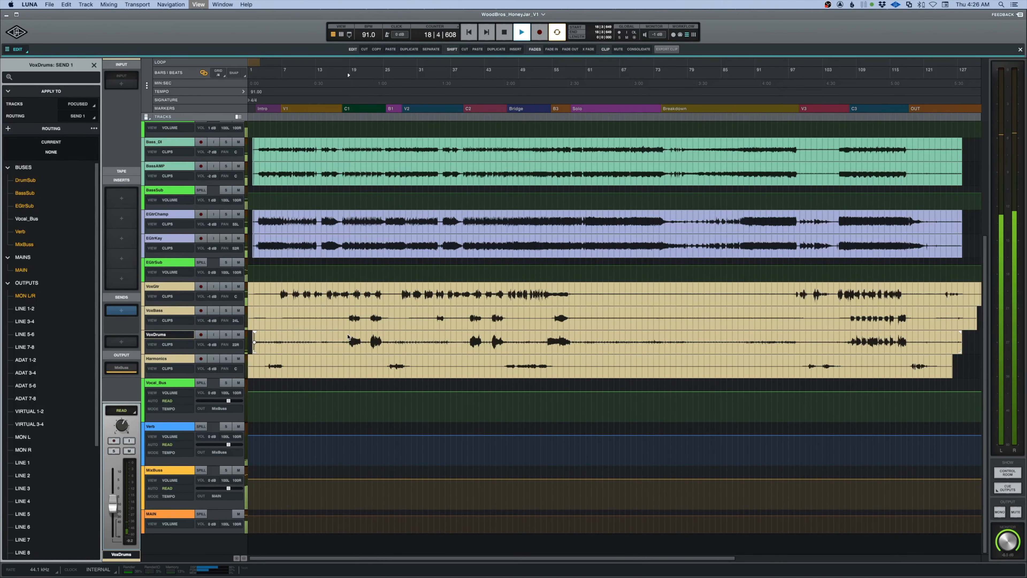
pyautogui.press('super+equal')
pyautogui.press('space')
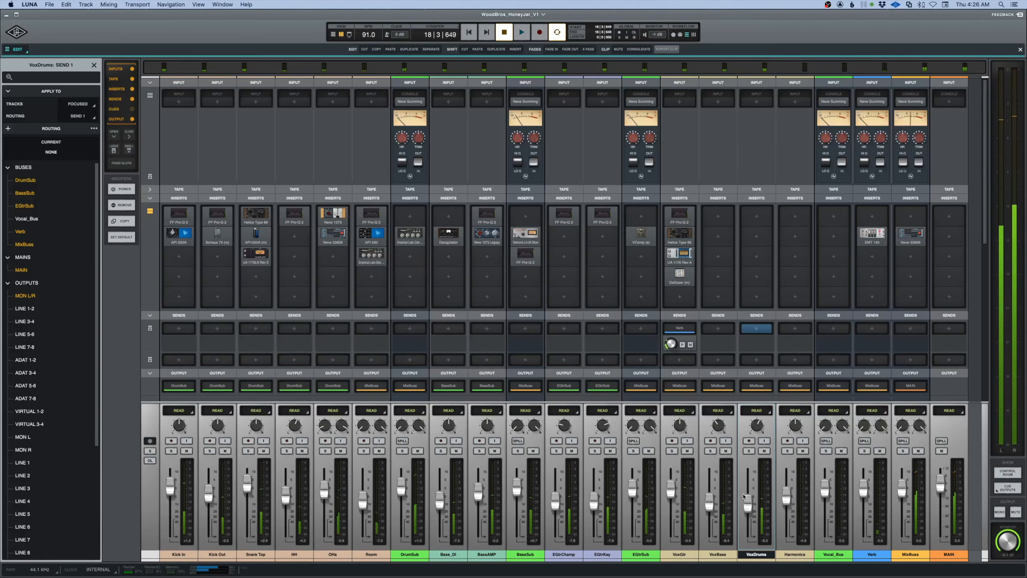
# Mute VoxGtr and audition the backing vocals in the mix from about bar 18.
pyautogui.click(687, 451)
pyautogui.press('space')
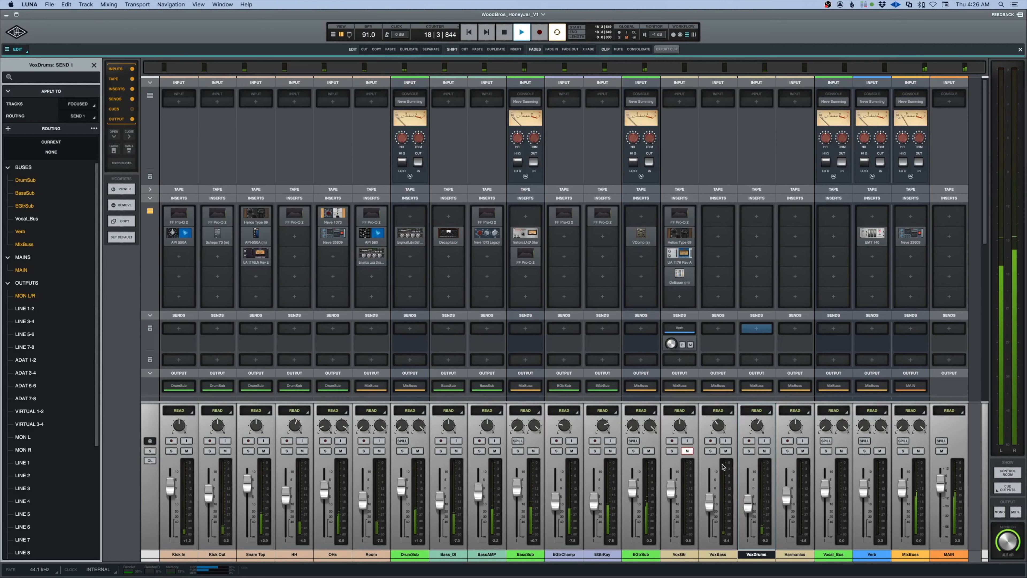
pyautogui.press('space')
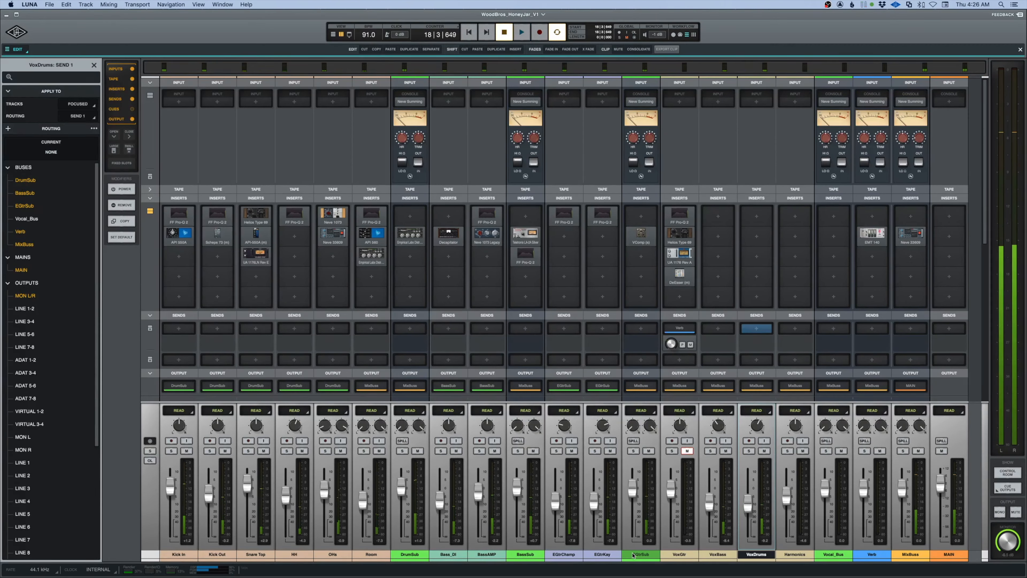
# Route the outputs of VoxGtr, VoxBass, VoxDrums and Harmonica to Vocal_Bus, rename that bus Vocal_Sub and check playback.
pyautogui.press('Down')
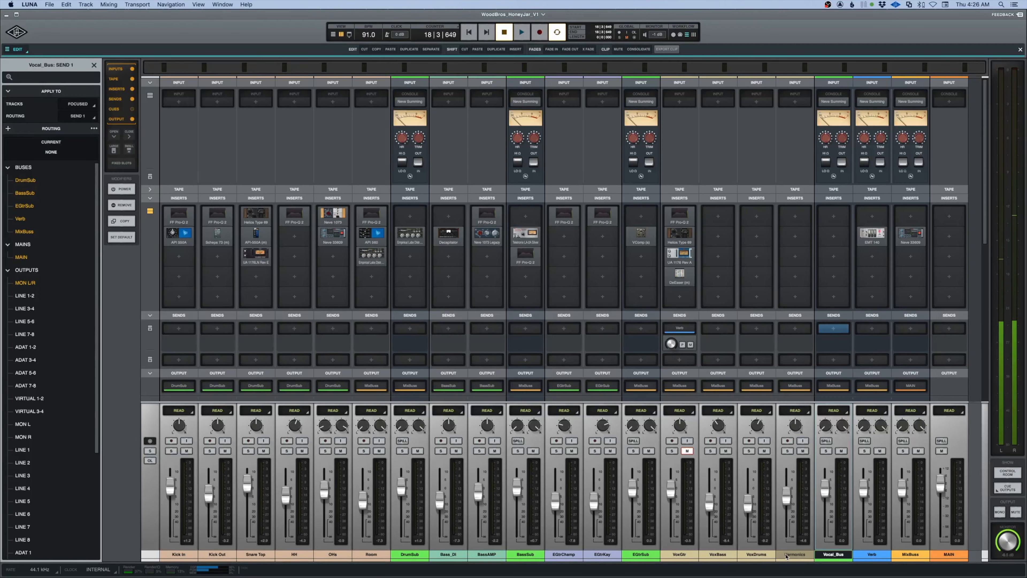
pyautogui.click(786, 555)
pyautogui.keyDown('shift'); pyautogui.click(679, 554); pyautogui.keyUp('shift')
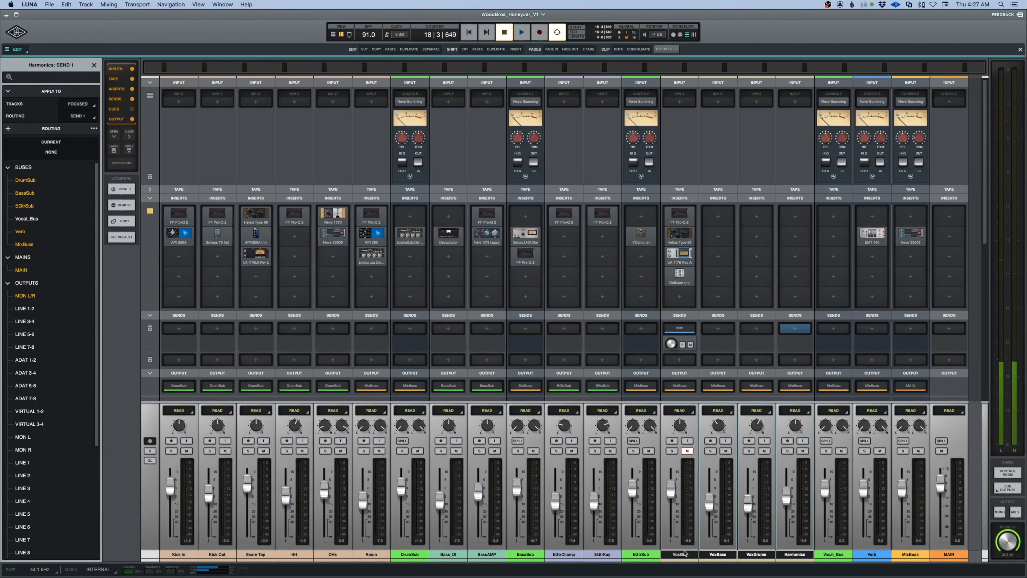
pyautogui.press('space')
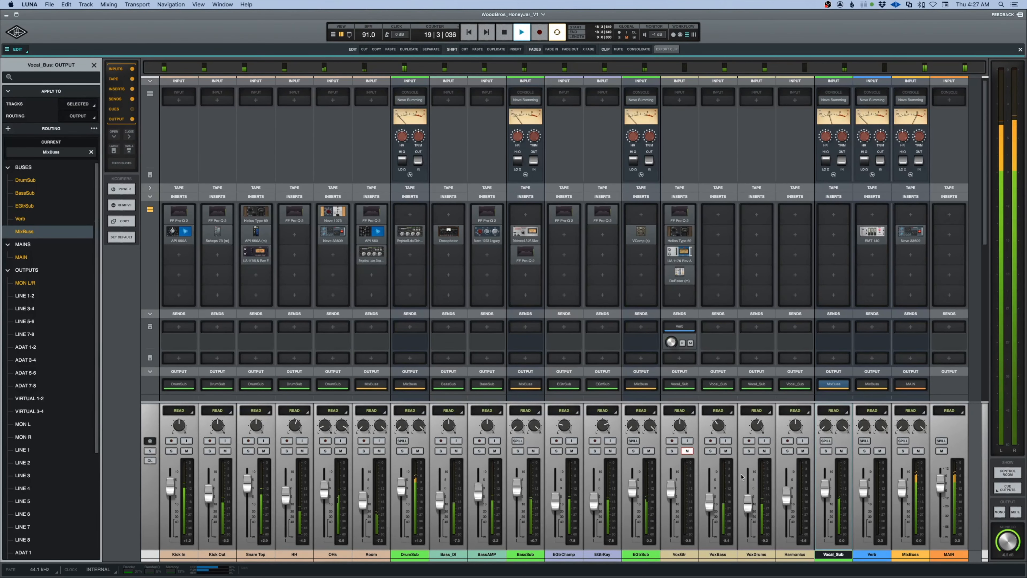
pyautogui.press('space')
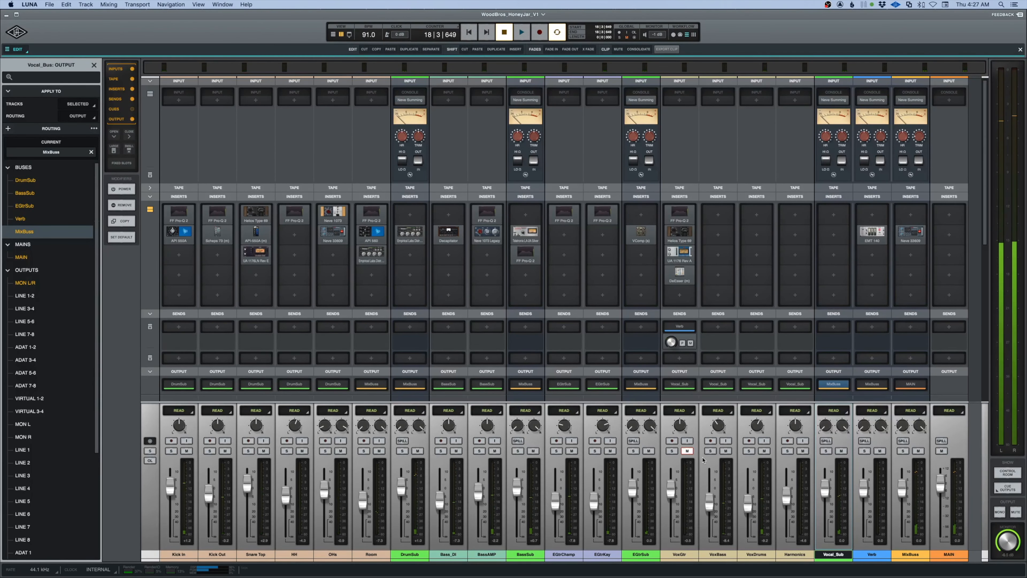
# Unmute VoxGtr, solo VoxBass and VoxDrums, and audition the two backing vocals.
pyautogui.click(687, 451)
pyautogui.click(710, 451)
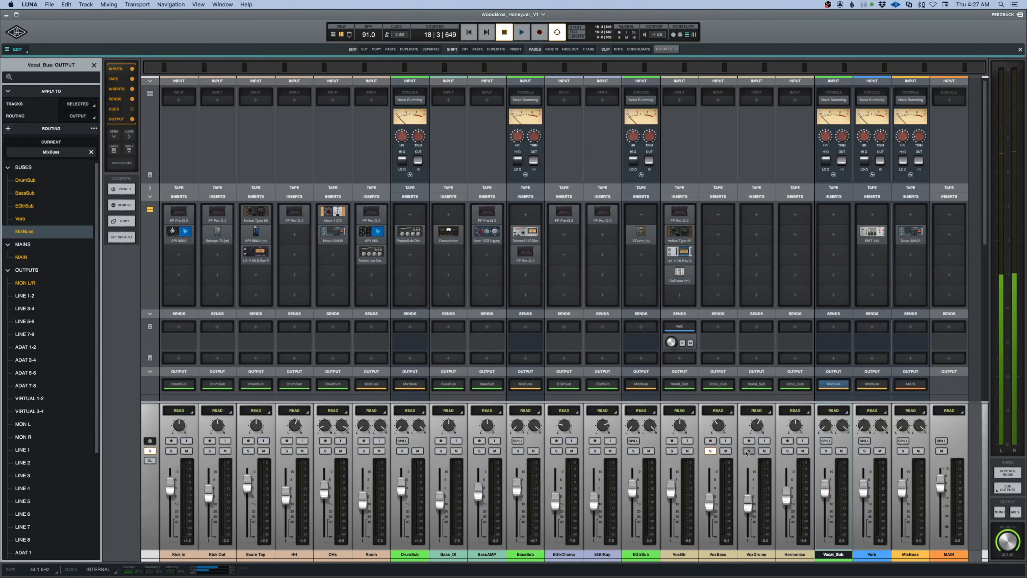
pyautogui.press('space')
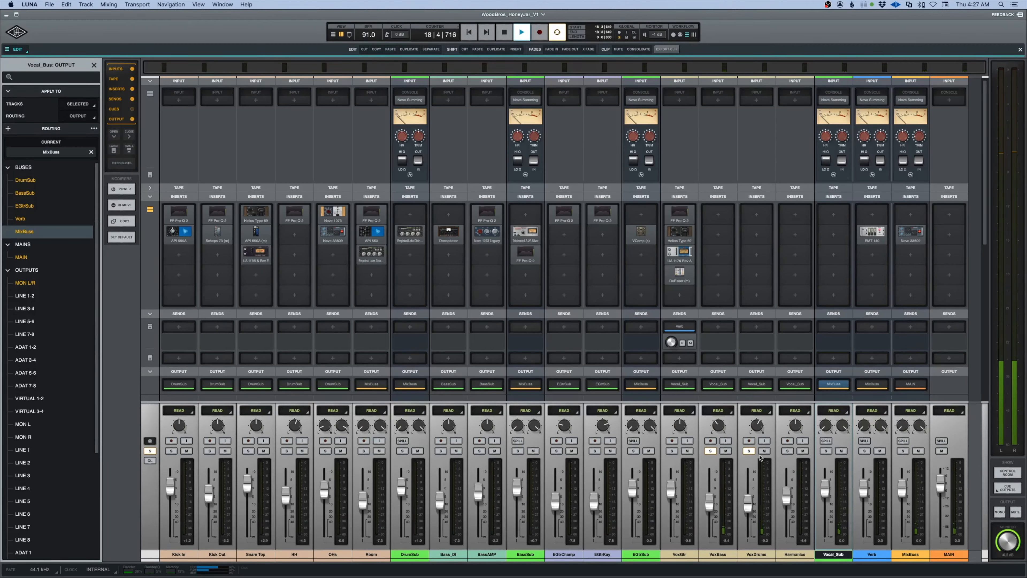
pyautogui.press('space')
# Insert the Waves REQ 6 (m) in VoxBass's first insert slot, create its plug-in icon and move its window over the mixer's centre.
pyautogui.click(717, 215)
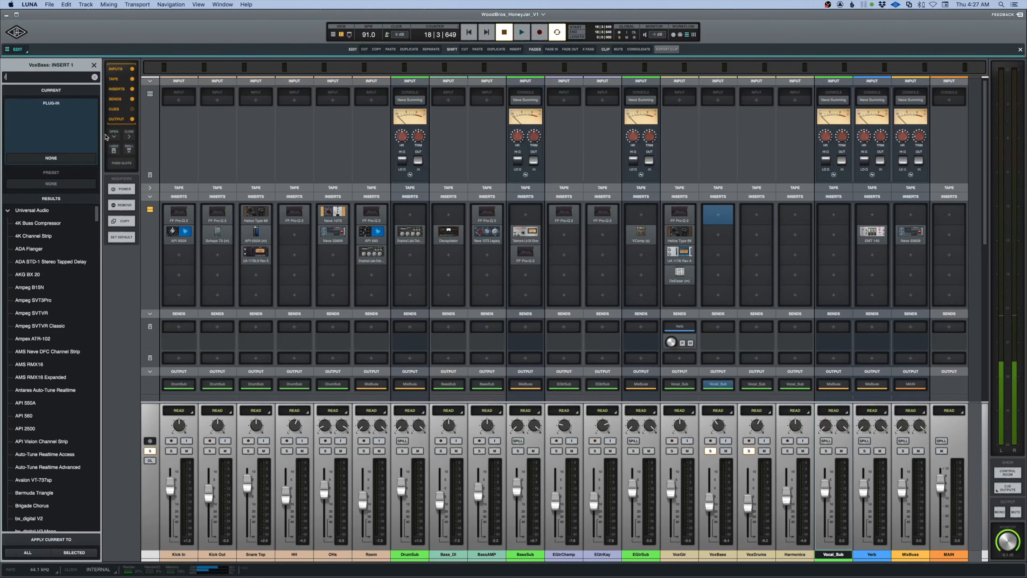
pyautogui.write('req')
pyautogui.click(37, 262)
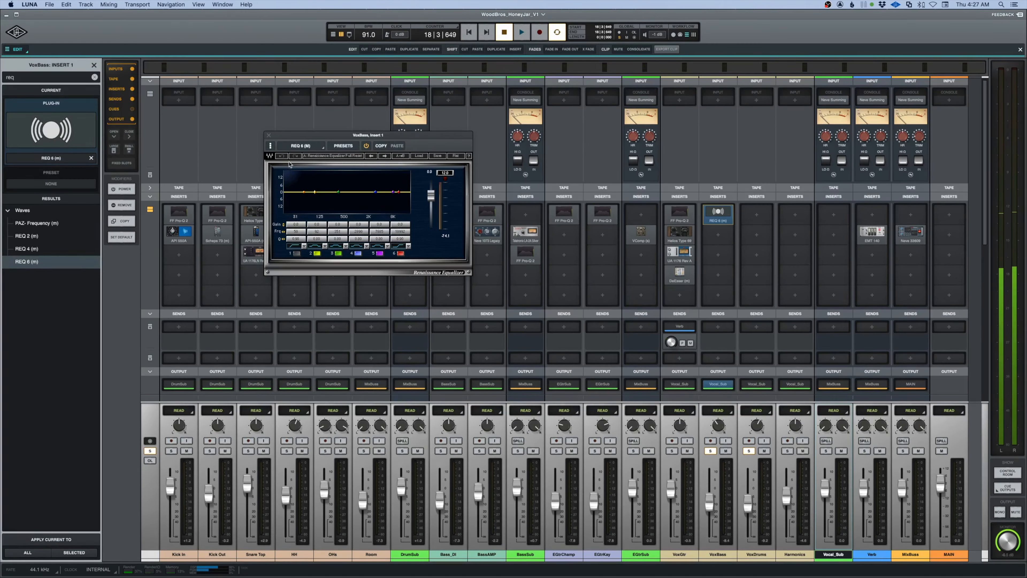
pyautogui.click(302, 145)
pyautogui.click(305, 174)
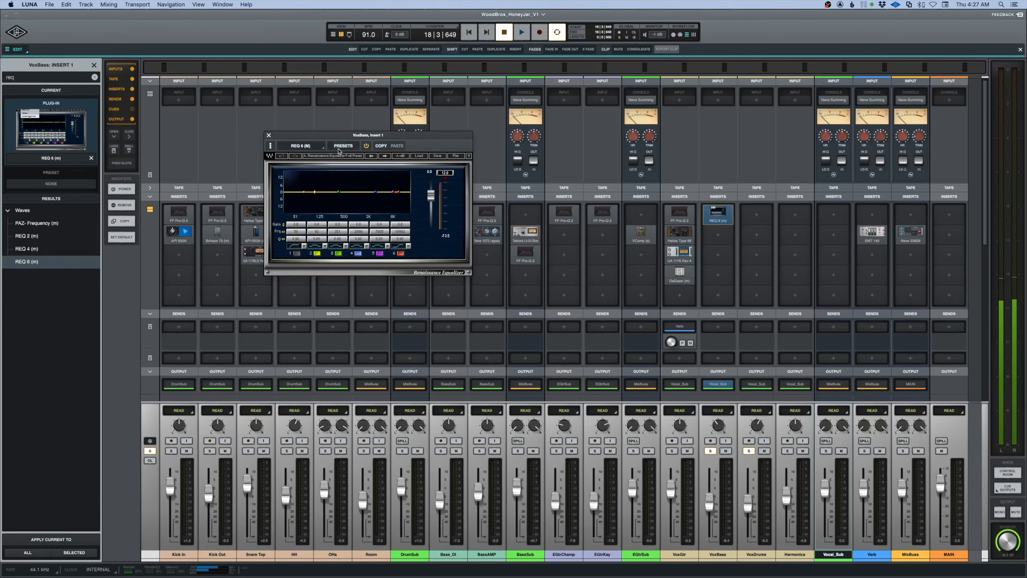
pyautogui.moveTo(341, 138); pyautogui.dragTo(478, 246)
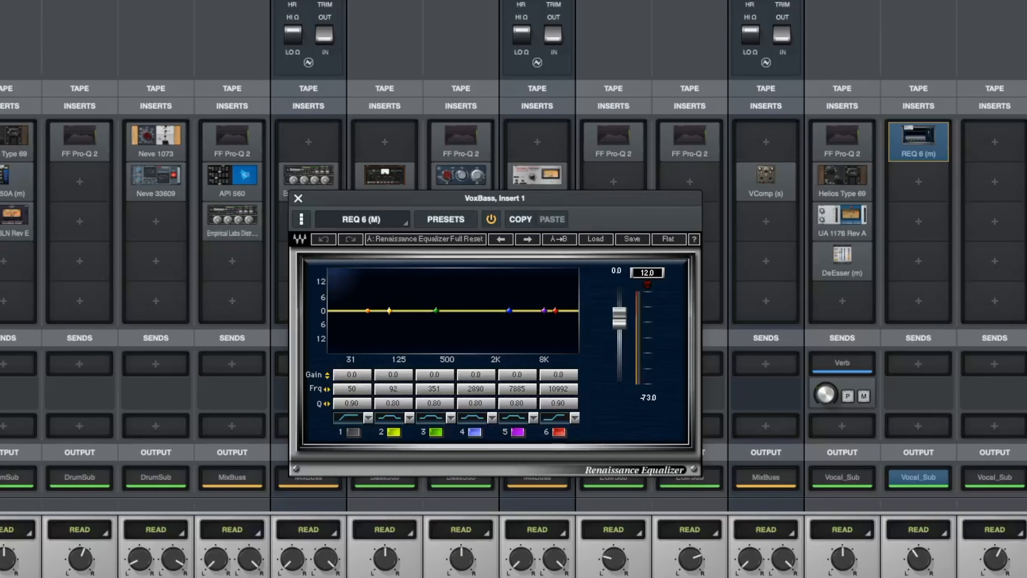
# Shape the low end of VoxBass in the REQ 6 with a band 1 low cut at 67 Hz and a gentle band 2 dip.
pyautogui.moveTo(368, 311)
pyautogui.mouseDown()
pyautogui.moveTo(485, 311)
pyautogui.moveTo(330, 312)
pyautogui.moveTo(374, 313)
pyautogui.mouseUp()
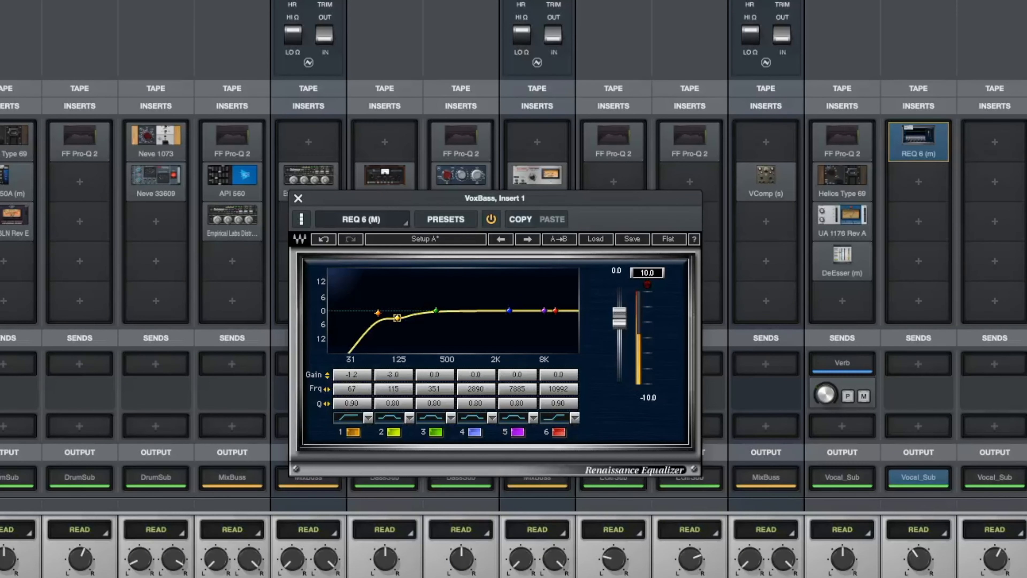
pyautogui.moveTo(397, 317); pyautogui.dragTo(418, 319)
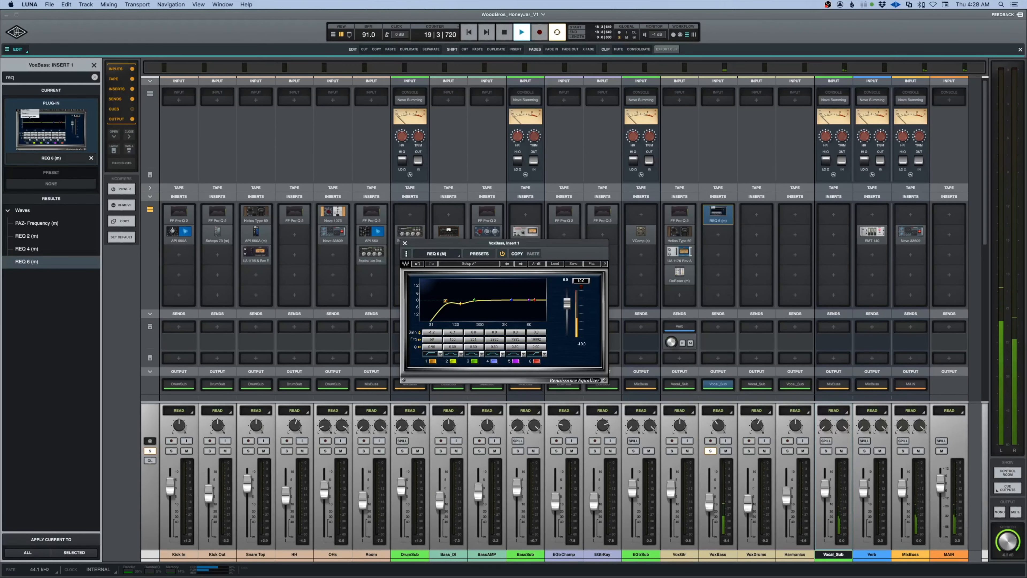
# Take VoxBass out of solo and compare the full mix with VoxDrums muted and unmuted.
pyautogui.click(710, 451)
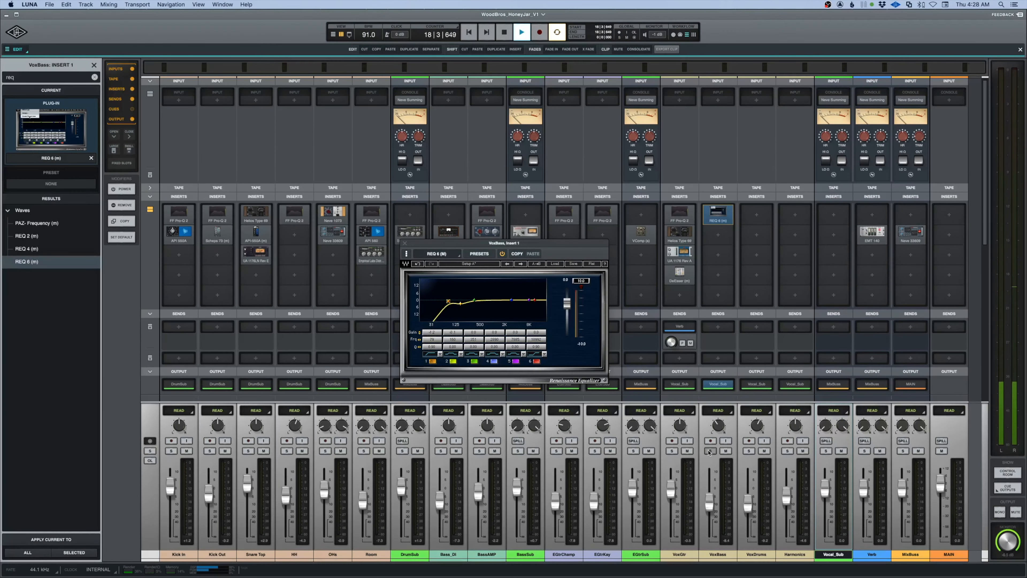
pyautogui.click(761, 451)
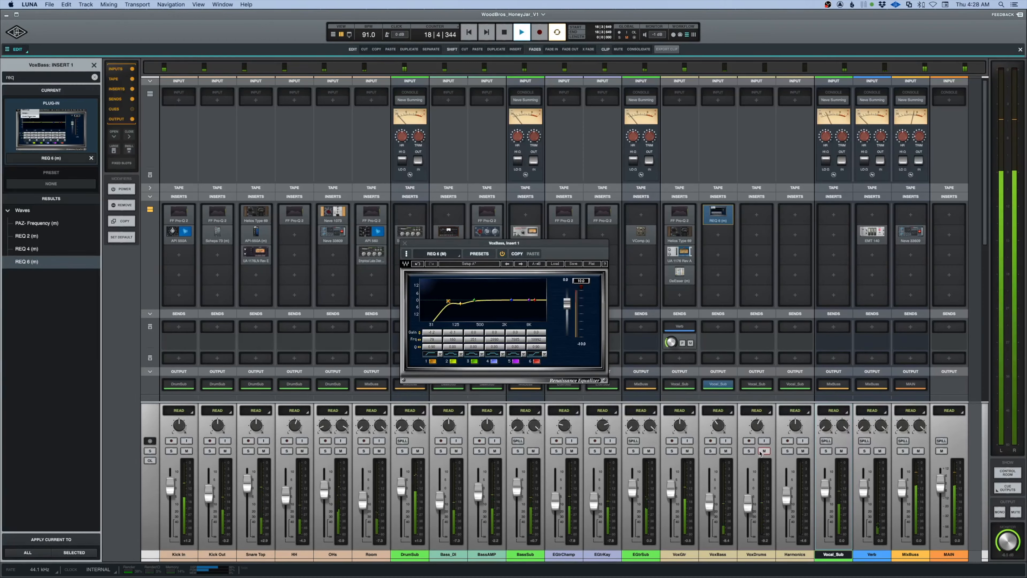
pyautogui.click(714, 451)
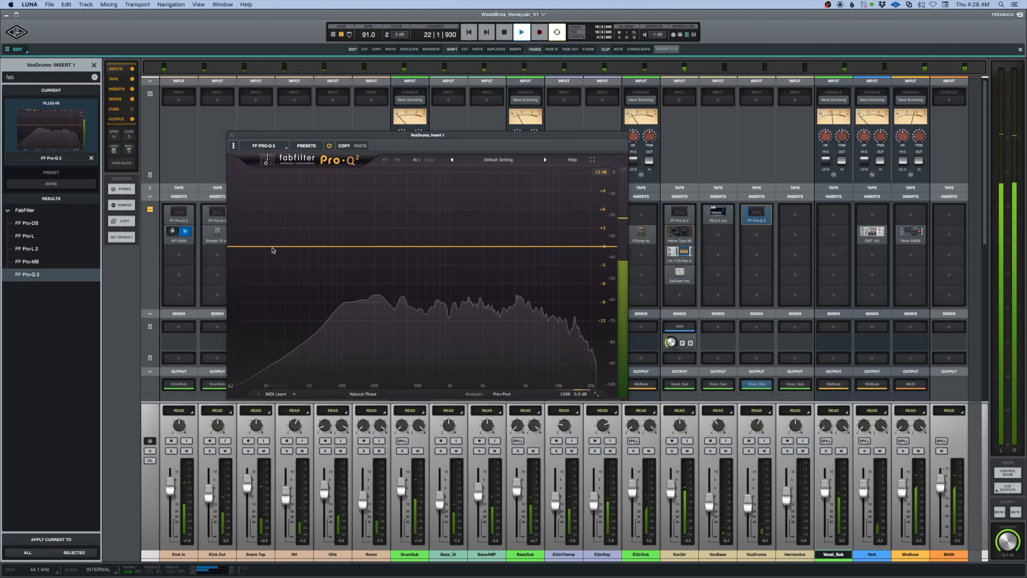
# Shape VoxDrums in its FF Pro-Q 2 with a low cut at about 148 Hz and a low-mid bell dip of about 3 dB, checking it in solo.
pyautogui.moveTo(265, 247)
pyautogui.mouseDown()
pyautogui.moveTo(385, 249)
pyautogui.moveTo(395, 267)
pyautogui.mouseUp()
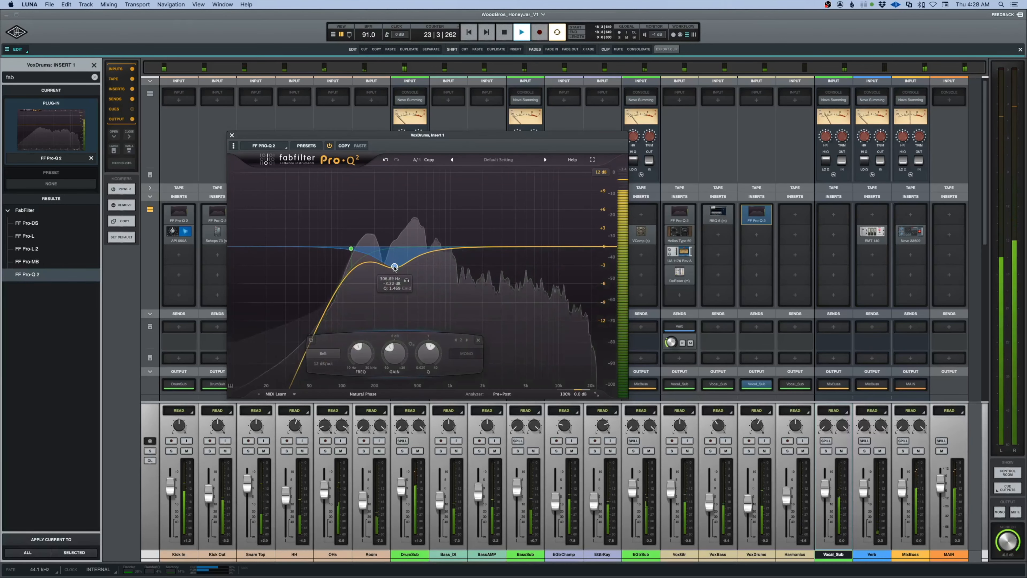
pyautogui.press('space')
pyautogui.click(749, 450)
pyautogui.press('space')
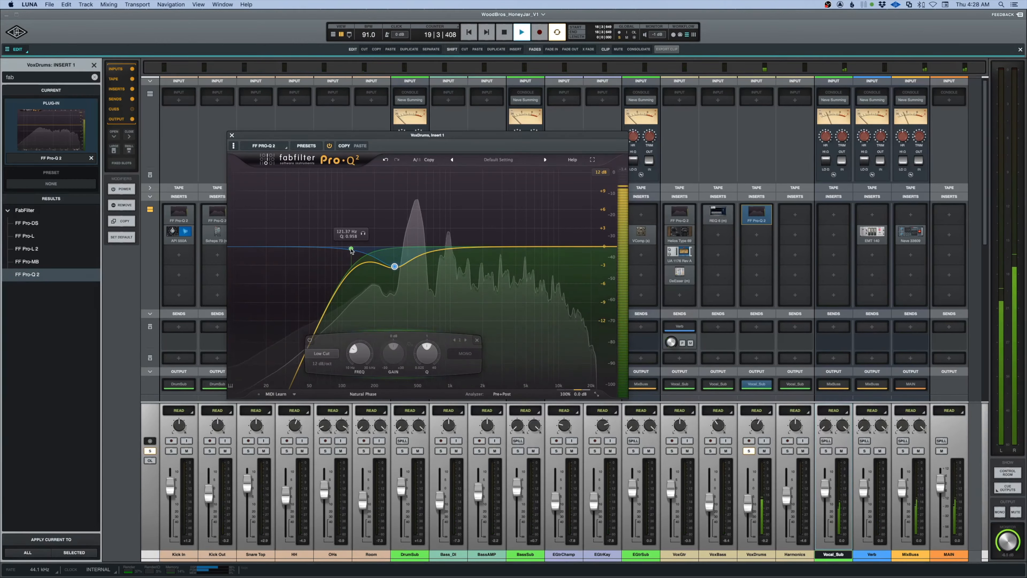
pyautogui.moveTo(351, 249); pyautogui.dragTo(388, 269)
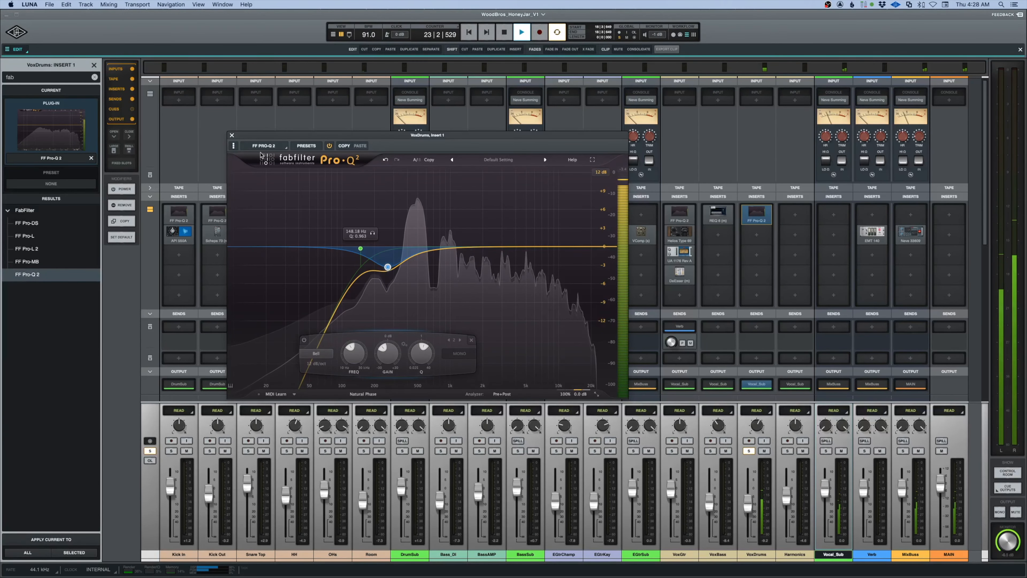
# Close the VoxDrums EQ and audition VoxBass and VoxDrums soloed together.
pyautogui.press('space')
pyautogui.click(232, 136)
pyautogui.press('space')
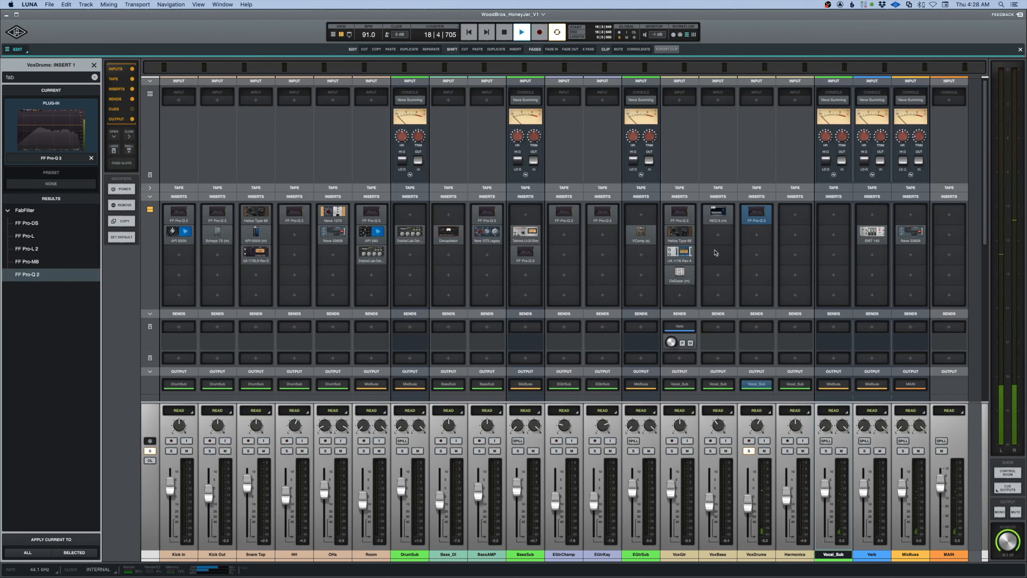
pyautogui.click(711, 451)
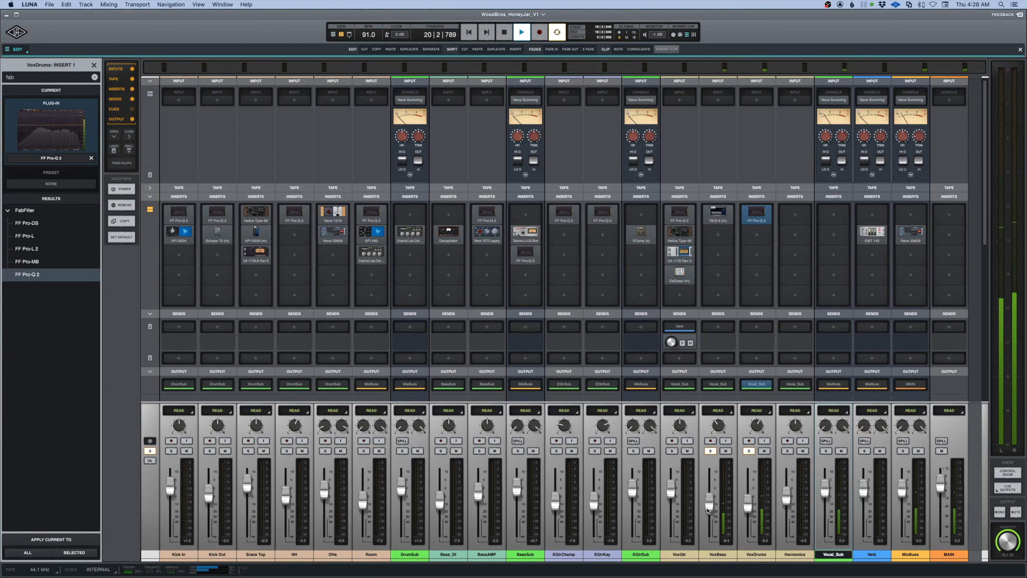
pyautogui.press('space')
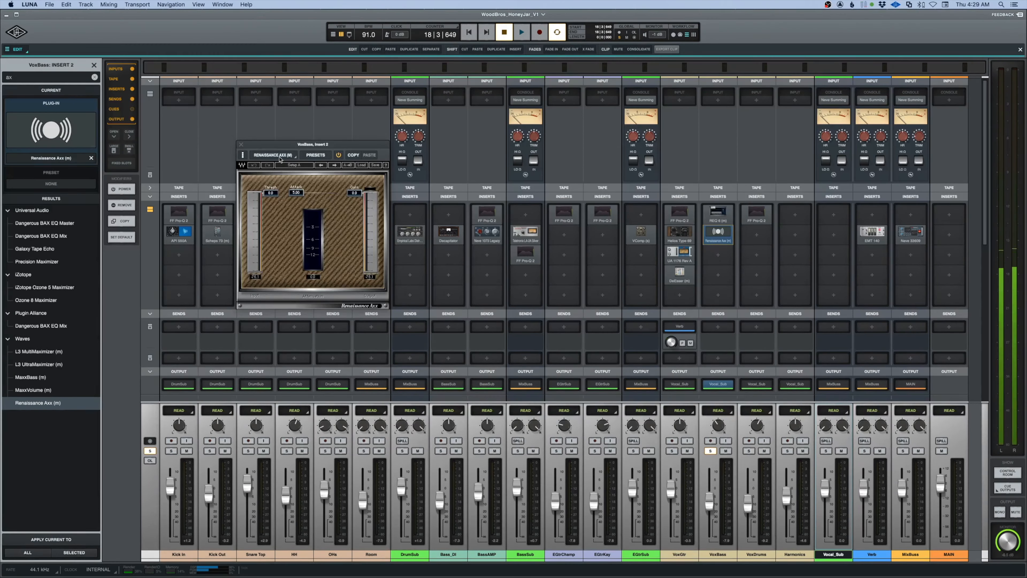
# Create a plug-in icon for the Renaissance Axx (m) on VoxBass's second insert and move its window over the mixer's centre.
pyautogui.click(273, 154)
pyautogui.click(273, 192)
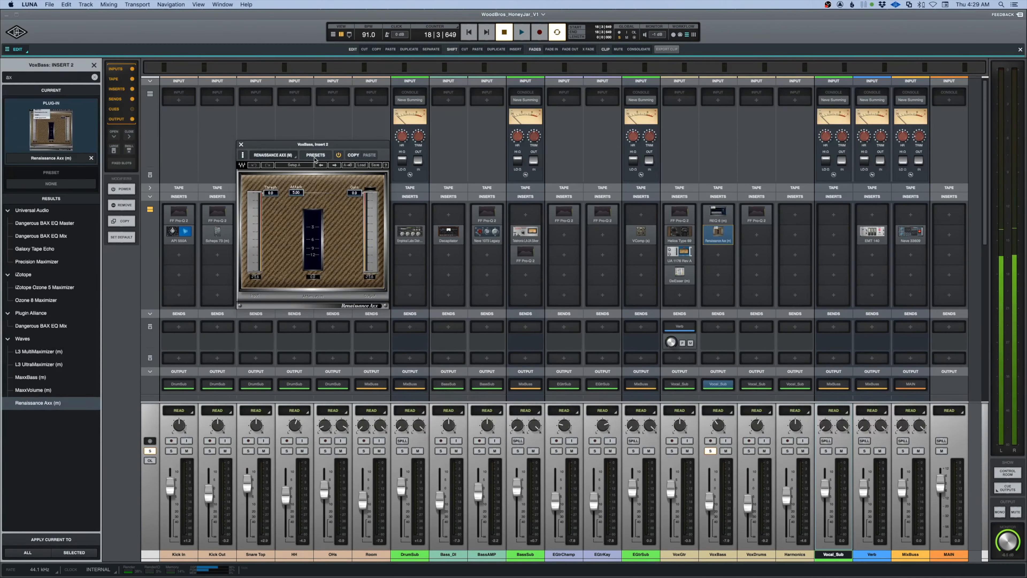
pyautogui.moveTo(313, 147); pyautogui.dragTo(510, 216)
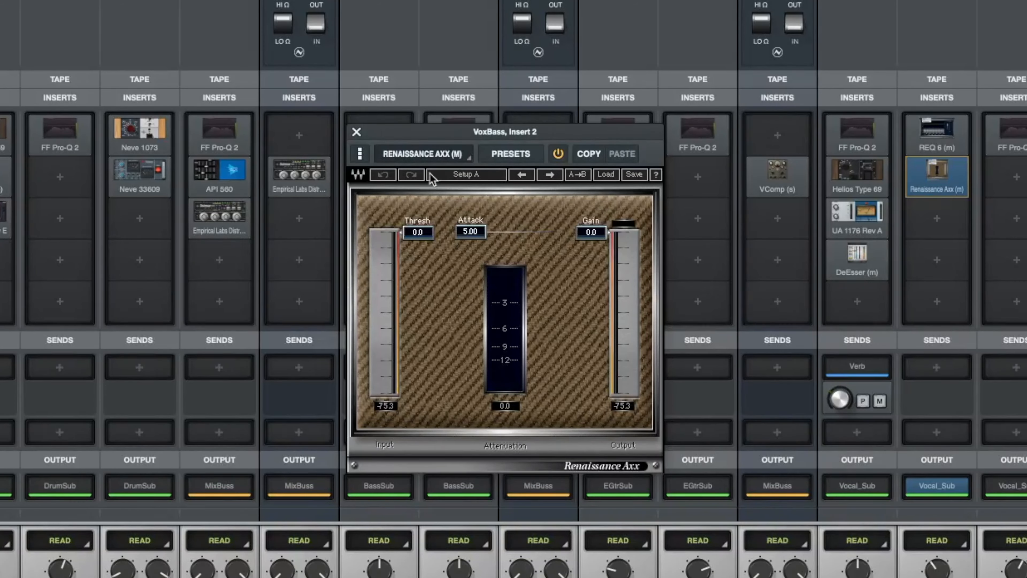
# Compress VoxBass in the Renaissance Axx with a threshold of about -9 and a lowered output gain, comparing against bypass.
pyautogui.click(606, 174)
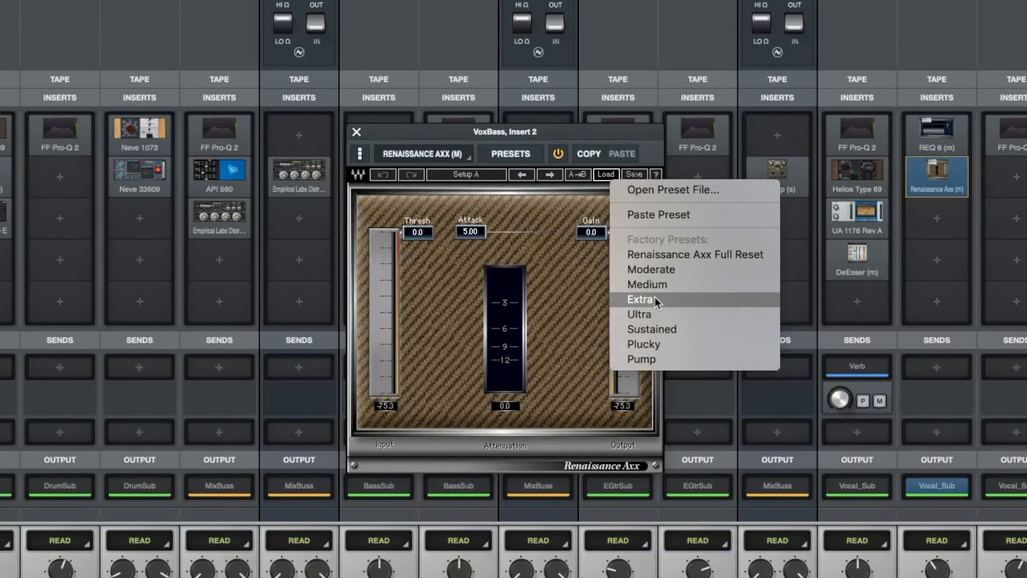
pyautogui.click(400, 326)
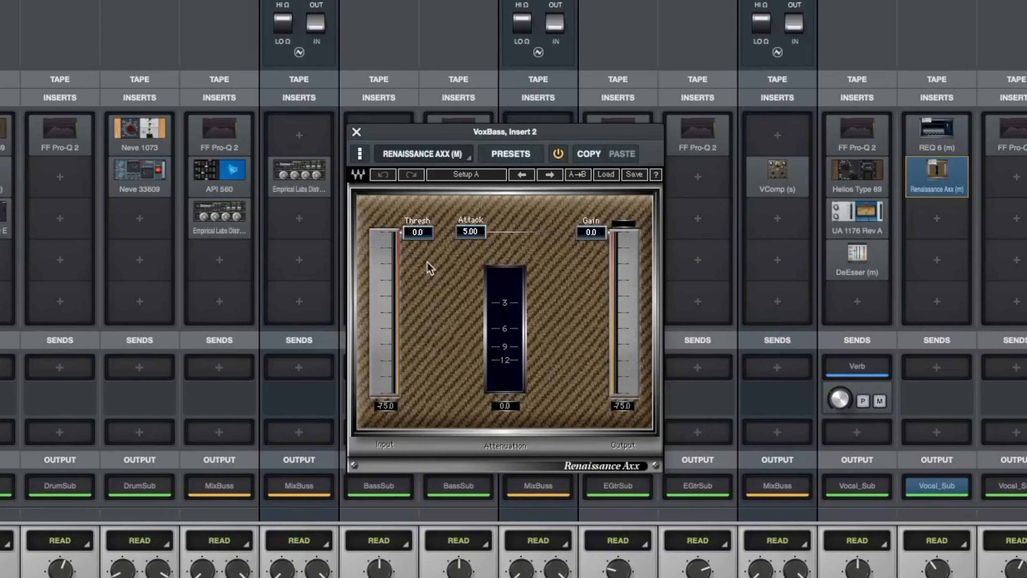
pyautogui.moveTo(418, 232)
pyautogui.mouseDown()
pyautogui.moveTo(419, 301)
pyautogui.moveTo(418, 232)
pyautogui.mouseUp()
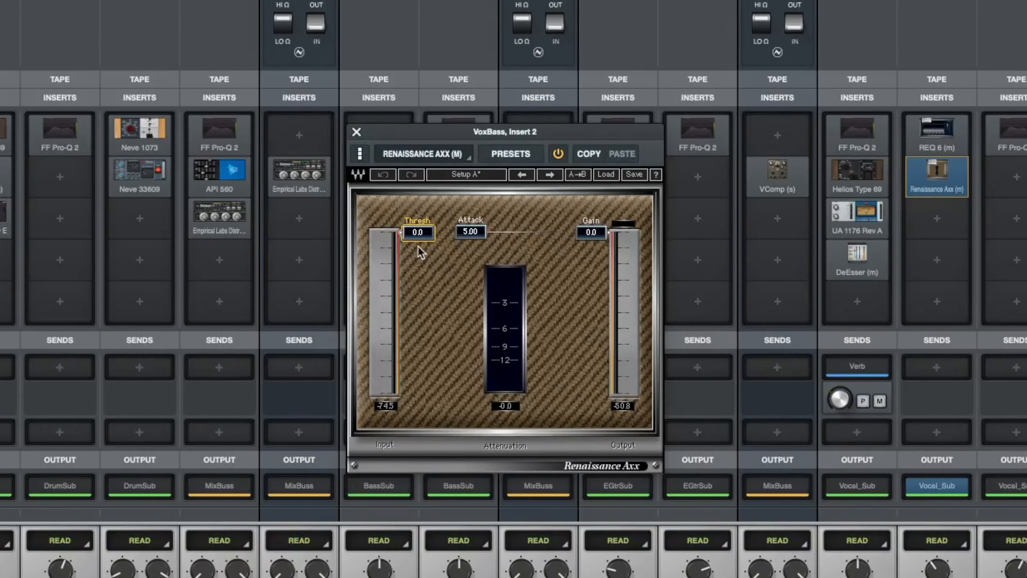
pyautogui.moveTo(418, 232); pyautogui.dragTo(418, 258)
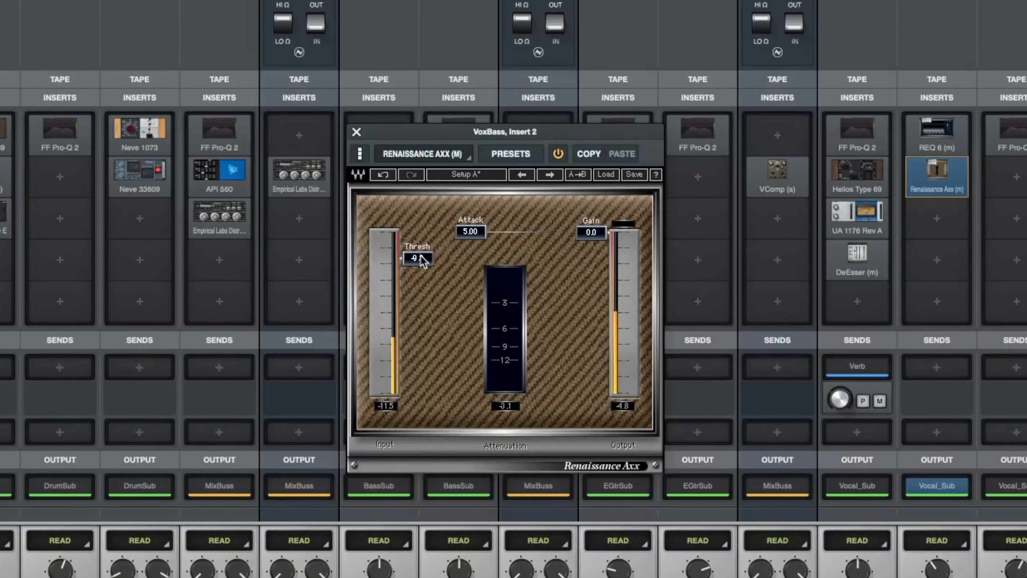
pyautogui.click(558, 153)
pyautogui.moveTo(587, 234); pyautogui.dragTo(584, 258)
pyautogui.click(558, 155)
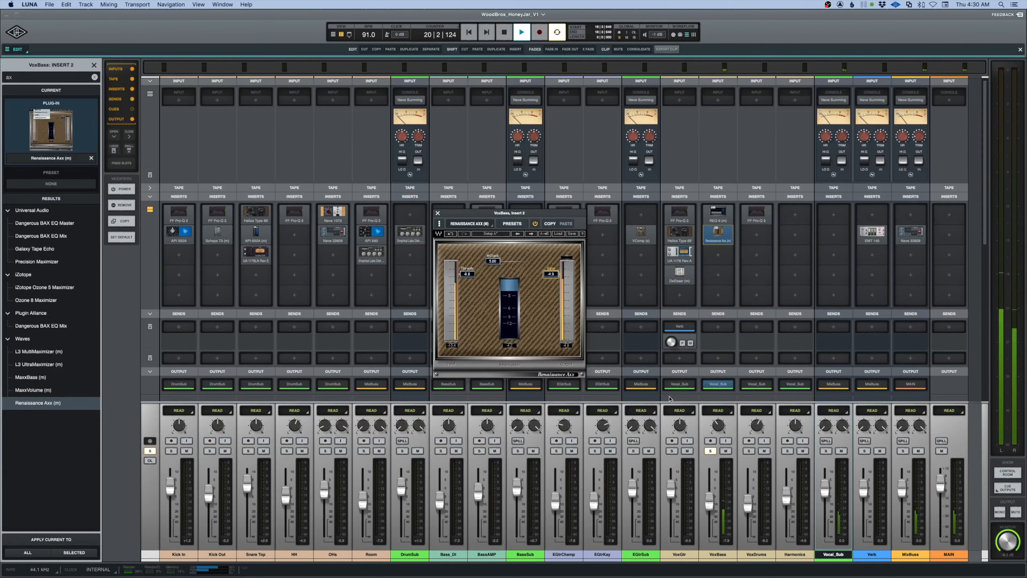
# Close the Renaissance Axx, take VoxBass out of solo, and solo VoxDrums for a playback check.
pyautogui.click(438, 214)
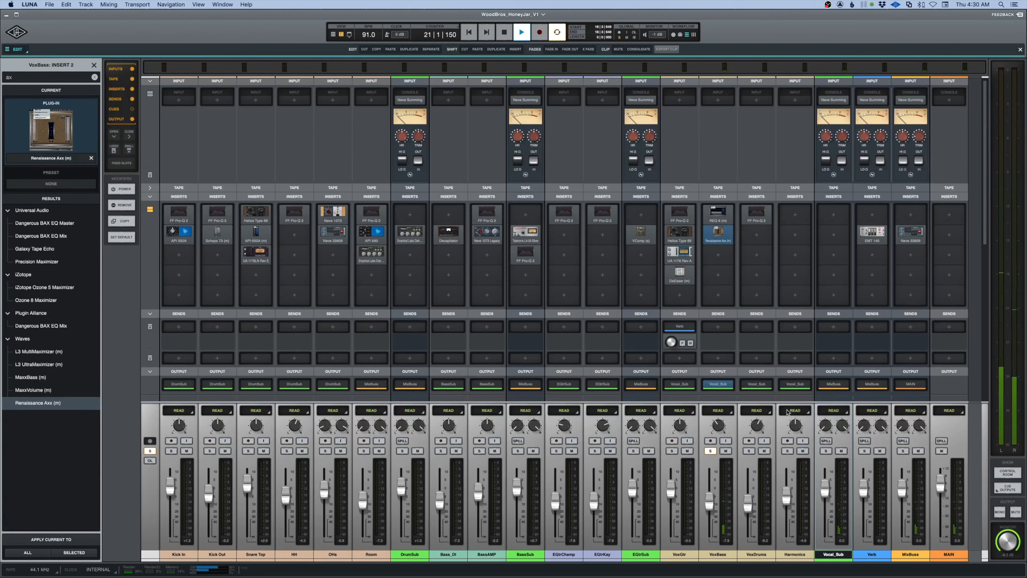
pyautogui.click(710, 451)
pyautogui.press('space')
pyautogui.press('space')
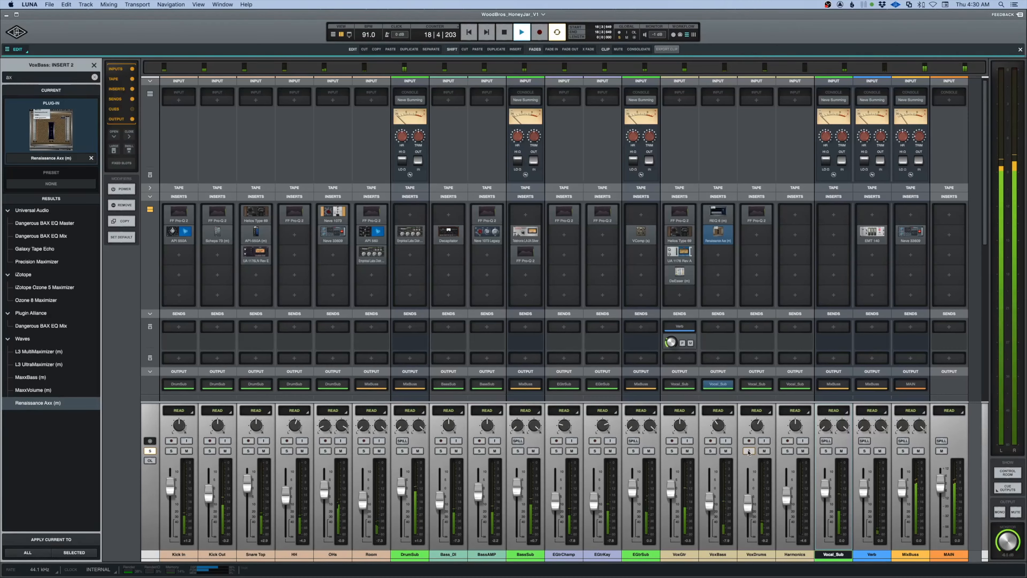
pyautogui.click(749, 452)
pyautogui.press('space')
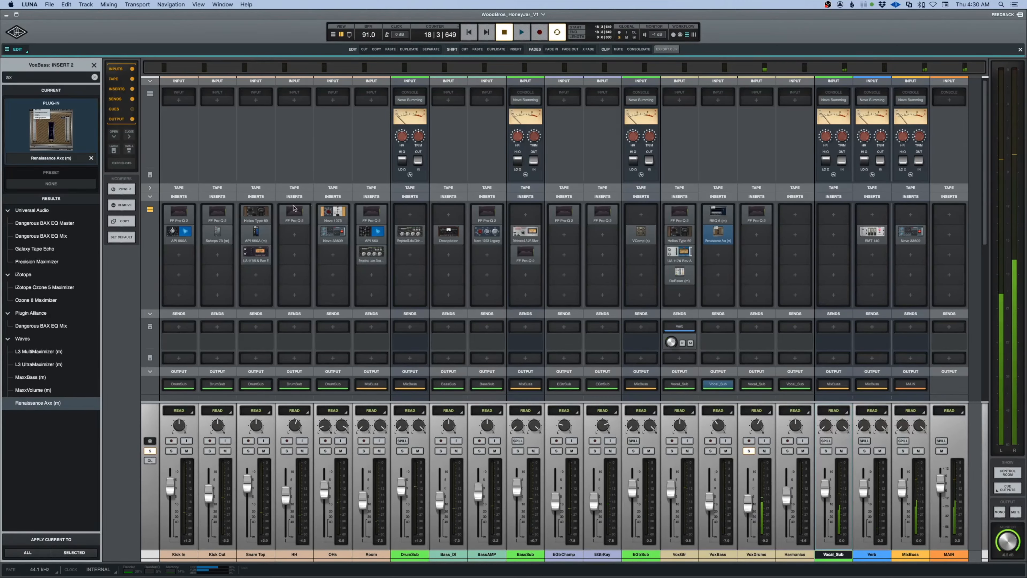
# Insert the Waves CLA-2A (m) in VoxDrums's second insert slot, create its plug-in icon and move its window over the mixer's centre.
pyautogui.click(756, 235)
pyautogui.write('cl')
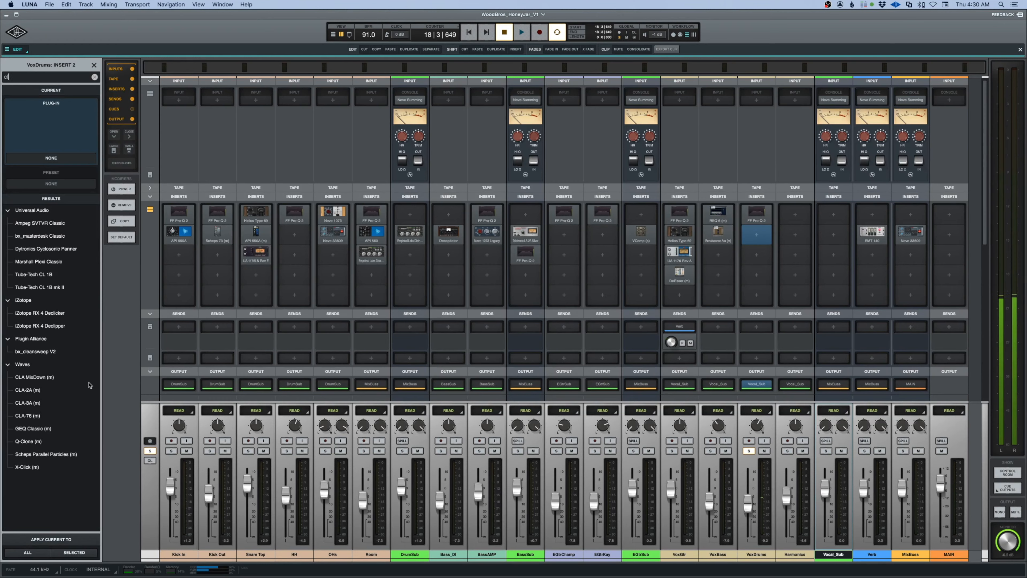
pyautogui.click(28, 390)
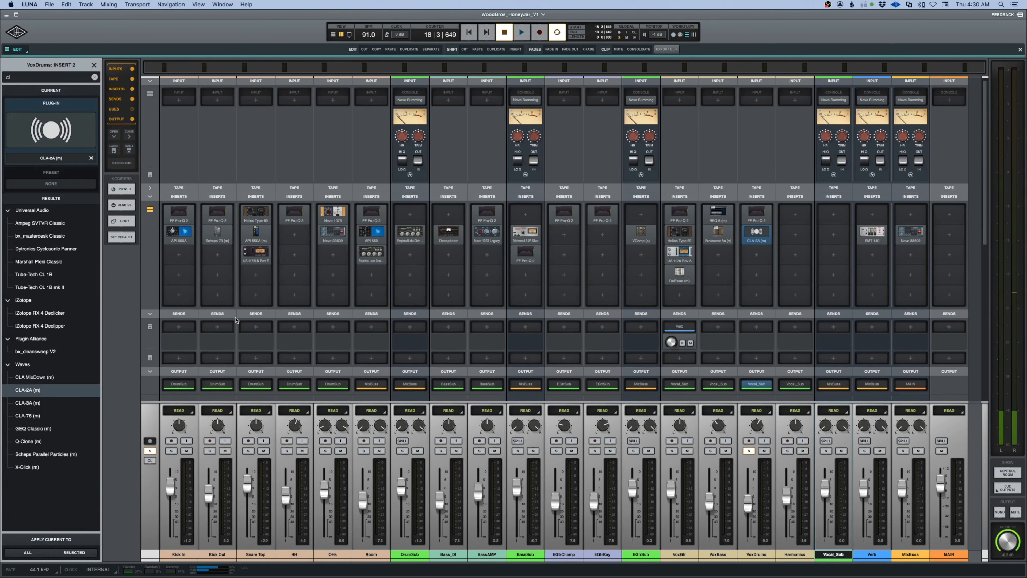
pyautogui.click(282, 164)
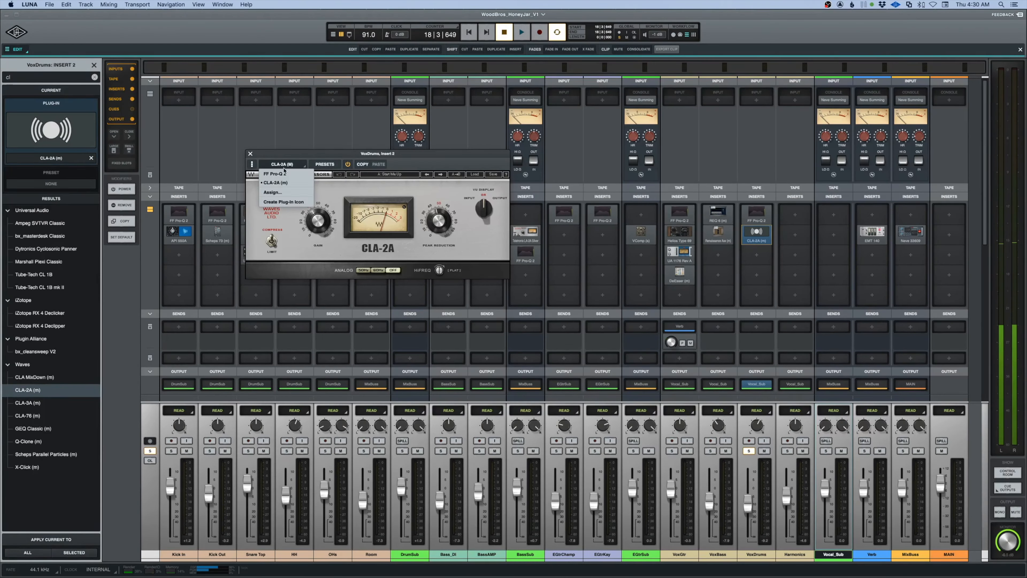
pyautogui.click(285, 201)
pyautogui.moveTo(372, 168); pyautogui.dragTo(525, 278)
# Adjust the CLA-2A's peak reduction and gain on the soloed VoxDrums, comparing the compressed sound with the bypassed one.
pyautogui.press('space')
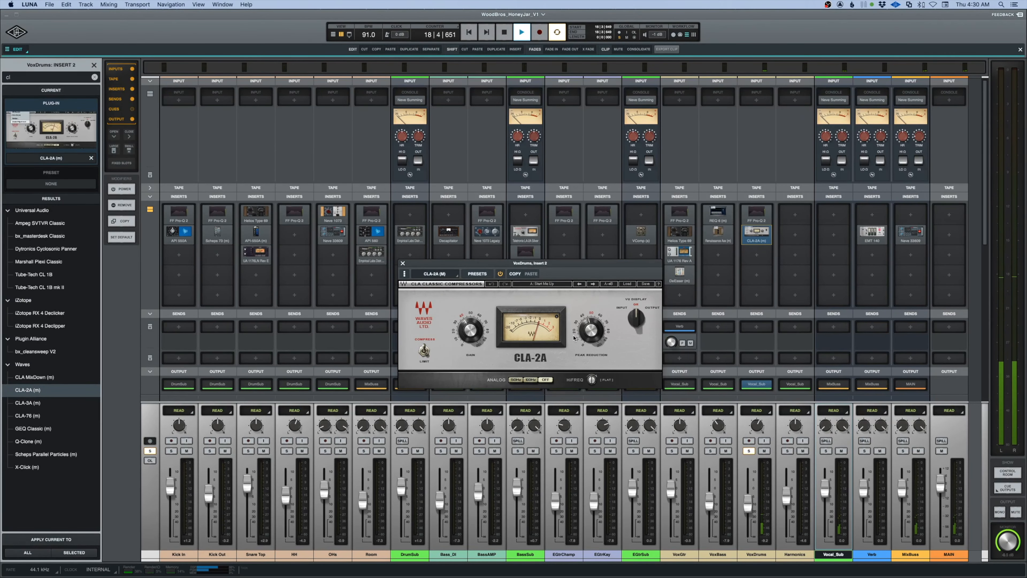
pyautogui.moveTo(591, 329); pyautogui.dragTo(591, 324)
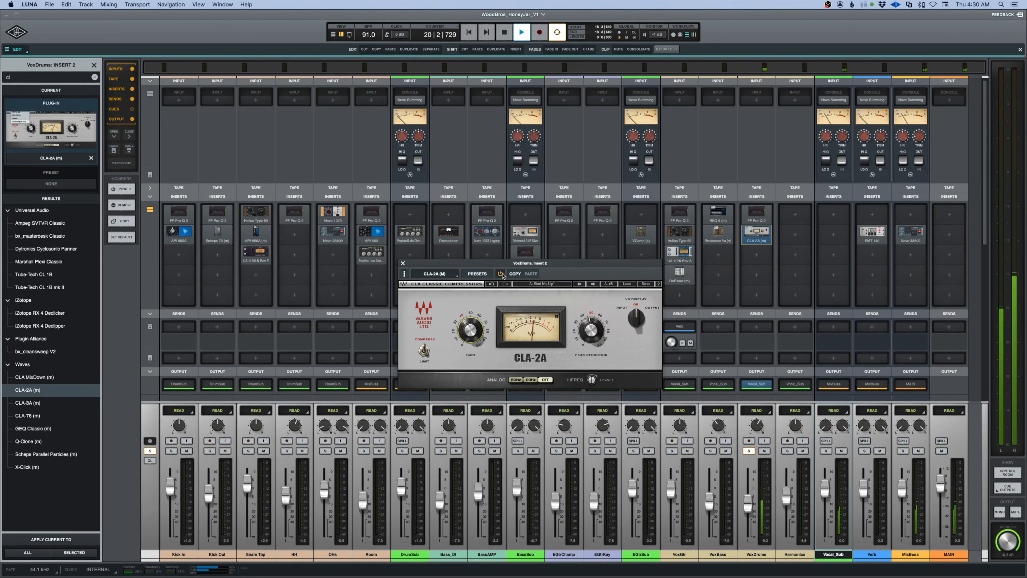
pyautogui.press('space')
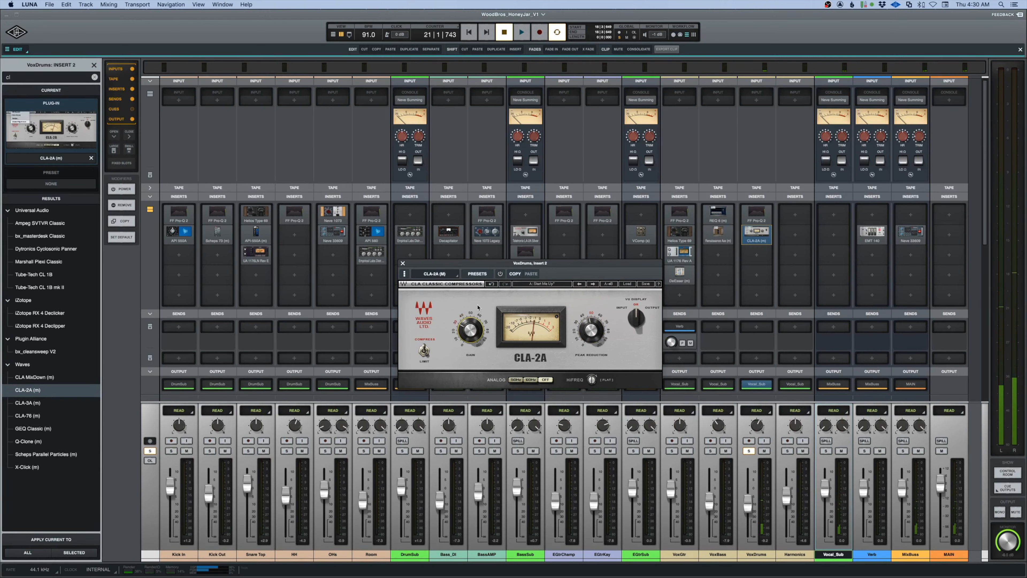
pyautogui.press('space')
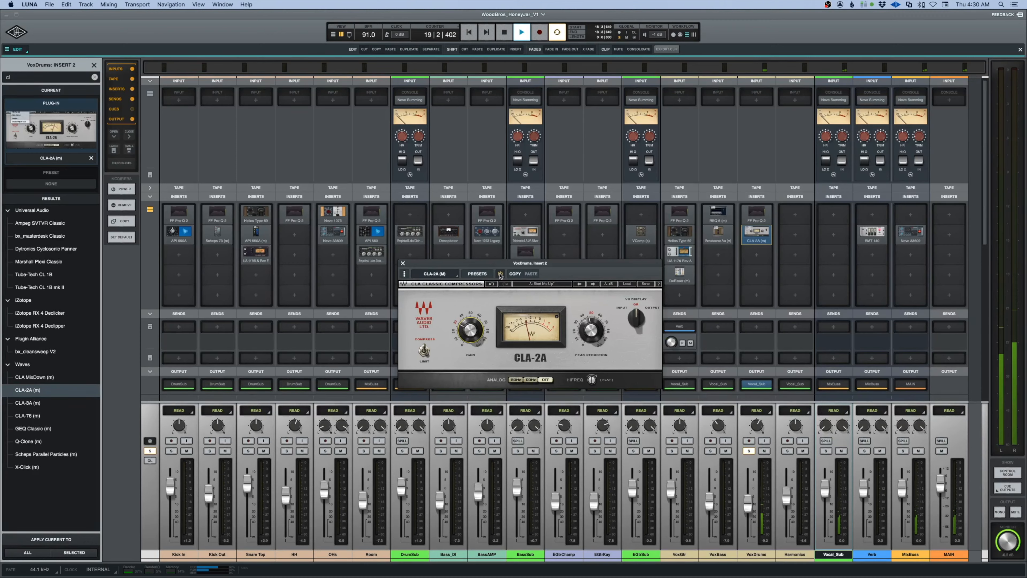
pyautogui.moveTo(470, 329); pyautogui.dragTo(470, 329)
pyautogui.press('space')
pyautogui.press('space')
pyautogui.click(500, 275)
# Close the CLA-2A and the plug-in browser, take VoxDrums out of solo and audition the full mix.
pyautogui.click(403, 263)
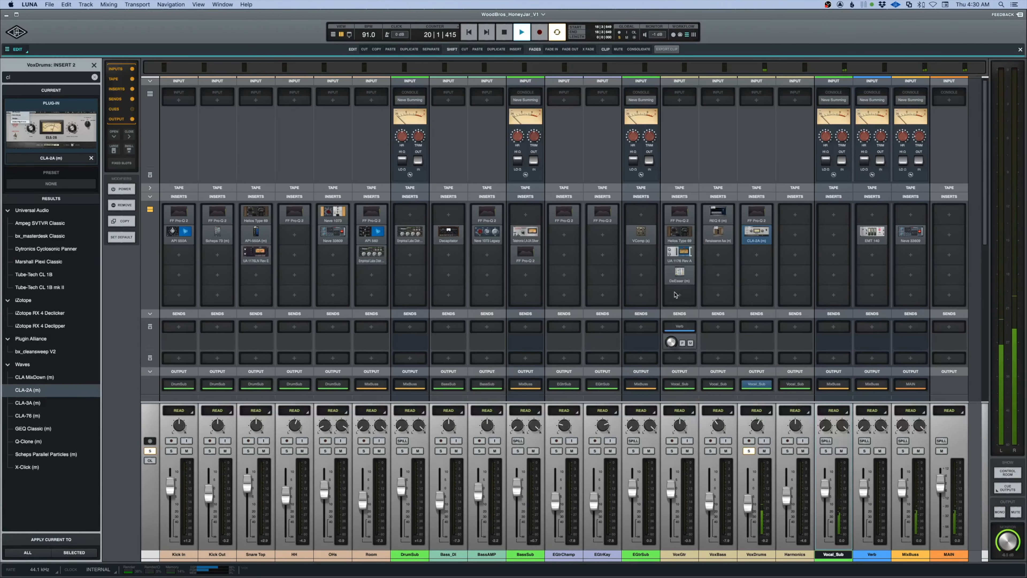
pyautogui.click(749, 450)
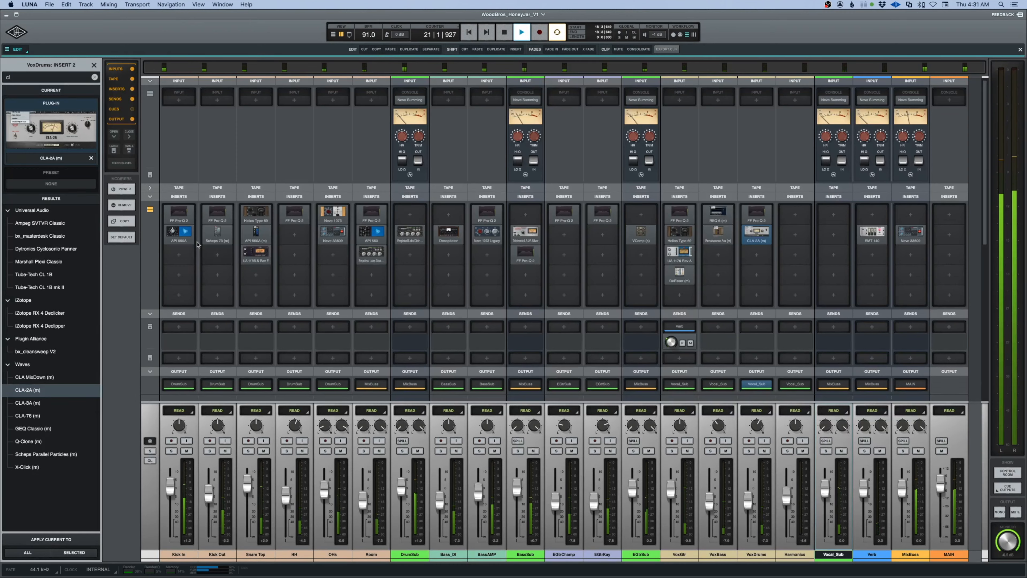
pyautogui.click(94, 65)
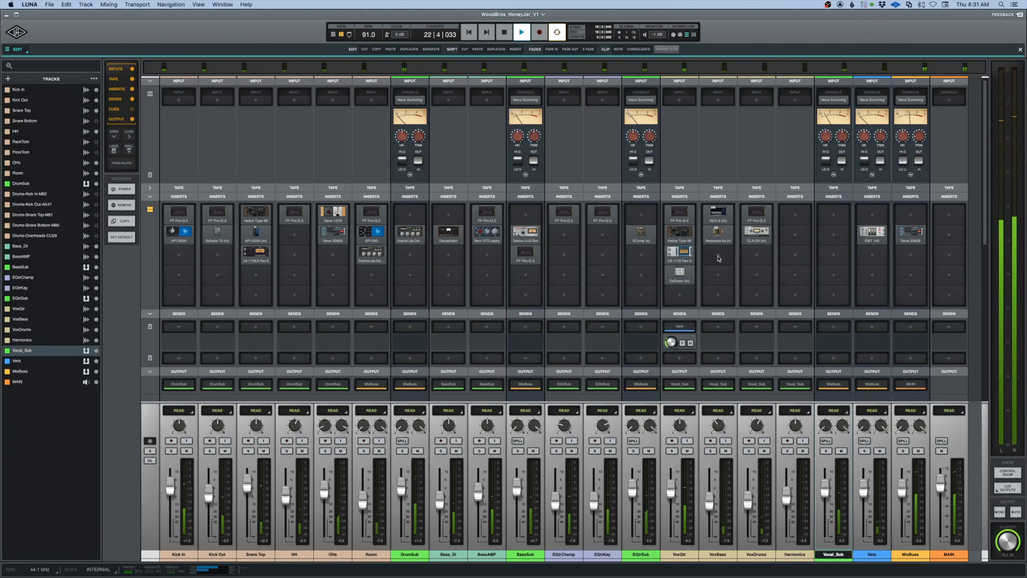
pyautogui.press('space')
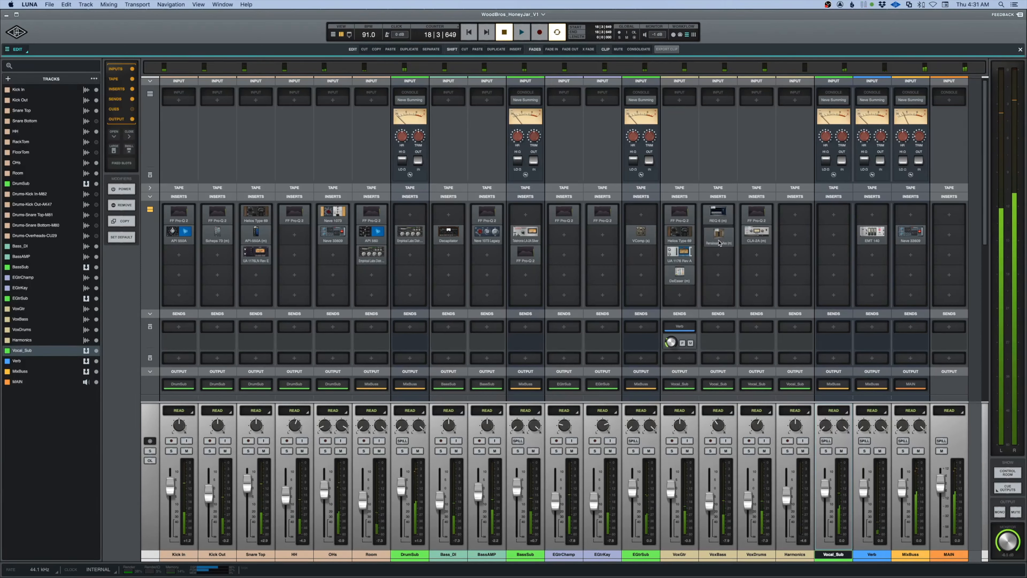
# Move the VoxBass and VoxDrums compressors to their third insert slots and insert the Neve 1073 Legacy in VoxBass's second slot.
pyautogui.moveTo(719, 243); pyautogui.dragTo(755, 262)
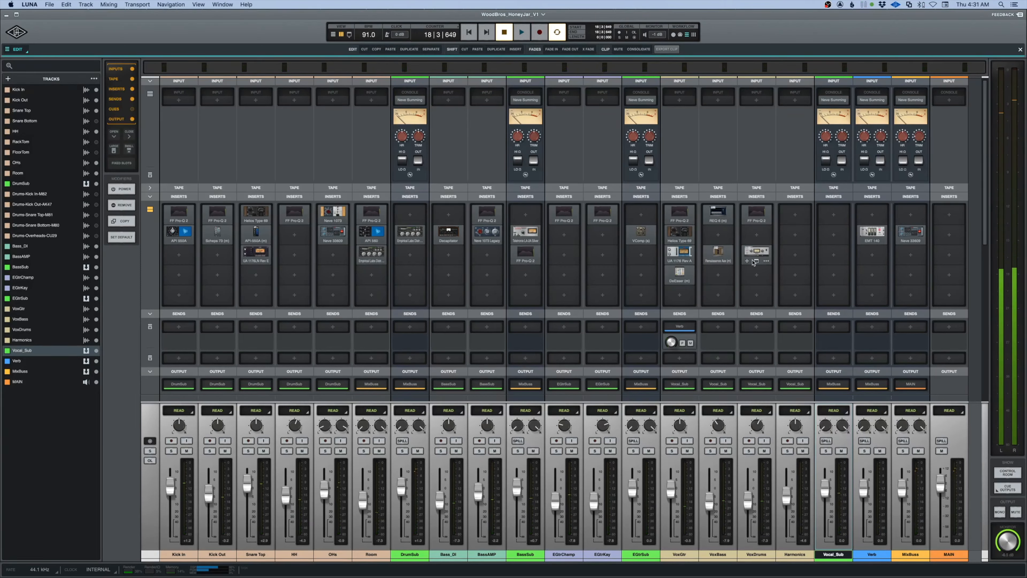
pyautogui.click(724, 237)
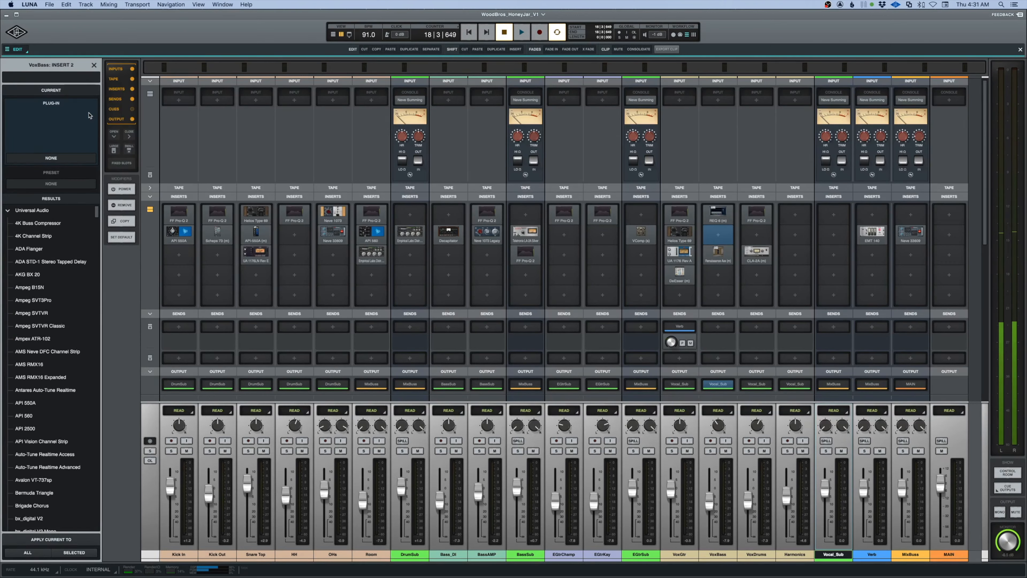
pyautogui.write('10')
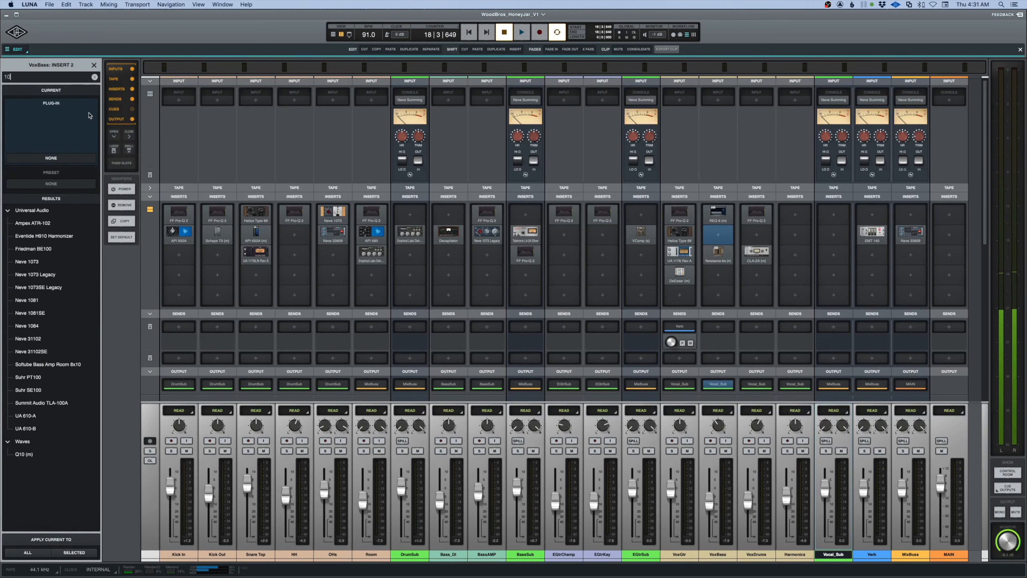
pyautogui.write('7')
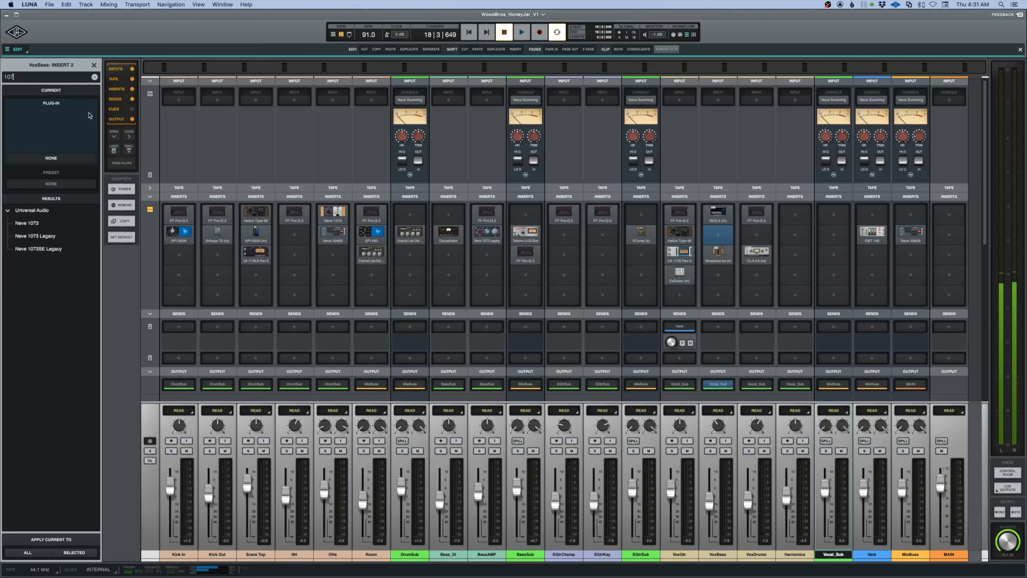
pyautogui.click(46, 236)
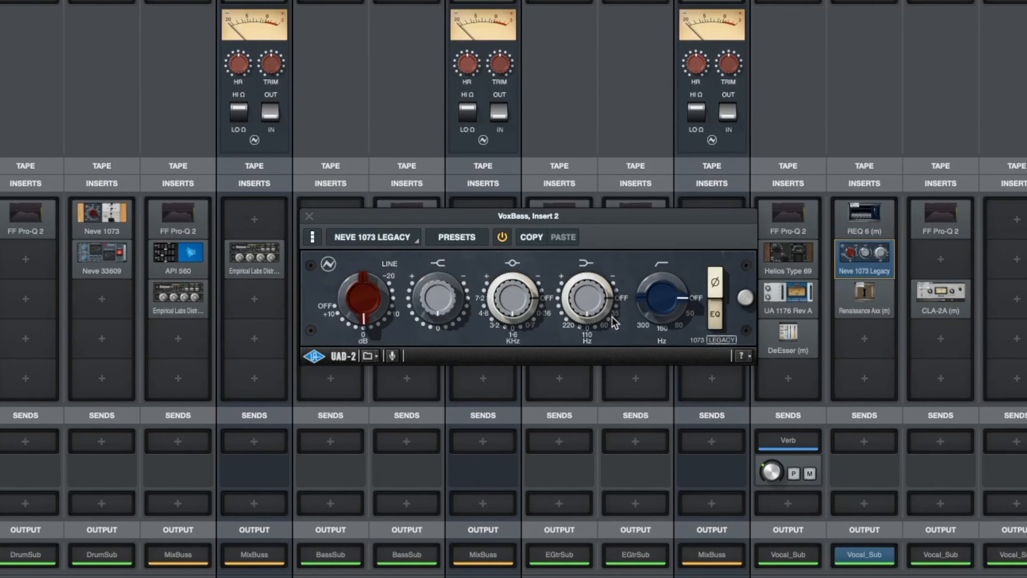
# Try the high-pass filter and EQ band controls of VoxBass's Neve 1073 Legacy and compare the sound with bypass.
pyautogui.moveTo(632, 306); pyautogui.dragTo(651, 239)
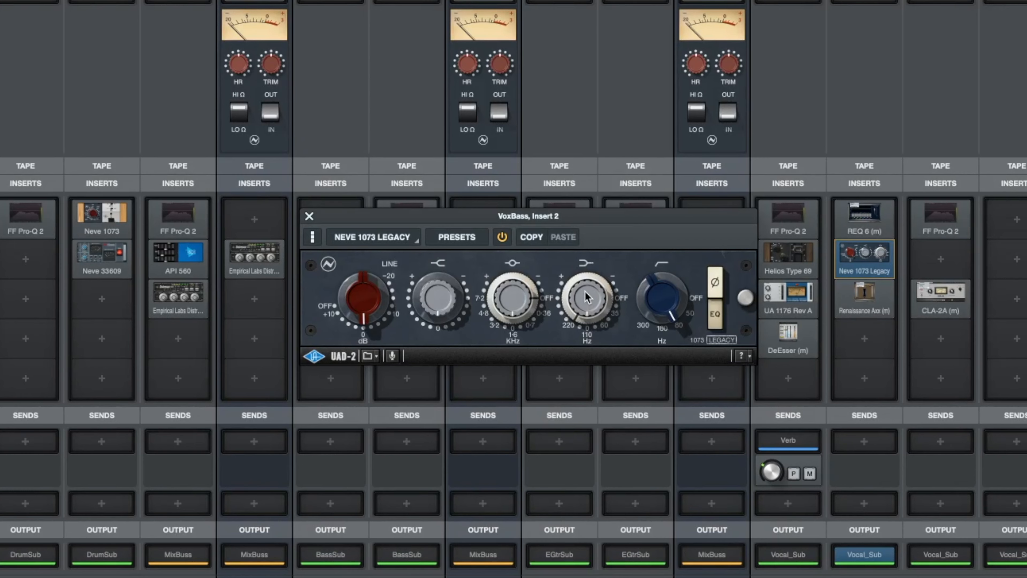
pyautogui.moveTo(587, 298)
pyautogui.mouseDown()
pyautogui.moveTo(588, 316)
pyautogui.moveTo(583, 306)
pyautogui.mouseUp()
pyautogui.moveTo(455, 296); pyautogui.dragTo(454, 285)
pyautogui.click(502, 238)
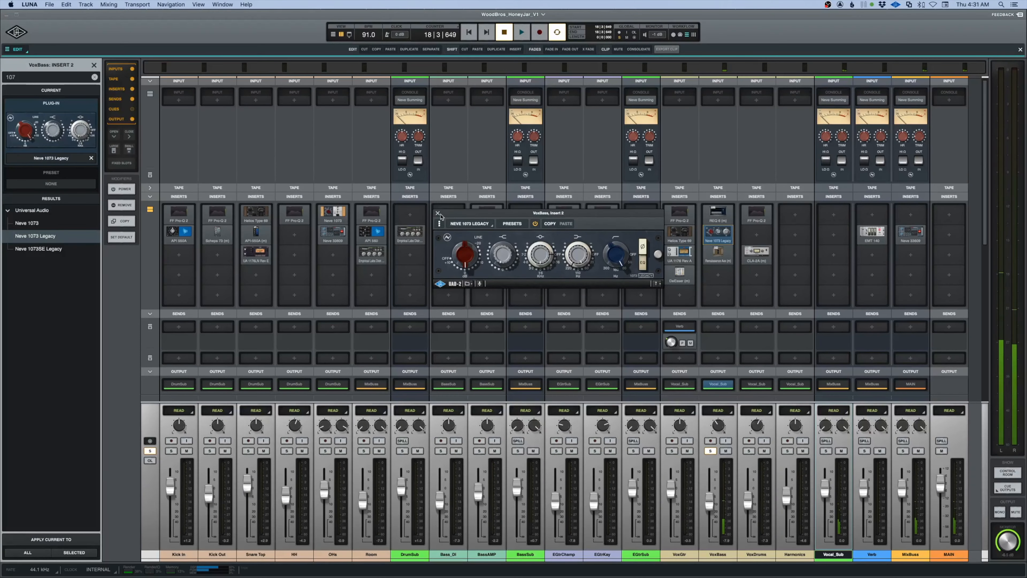
# Close the Neve 1073 Legacy window and remove the plug-in from VoxBass's second insert slot.
pyautogui.press('Escape')
pyautogui.click(728, 241)
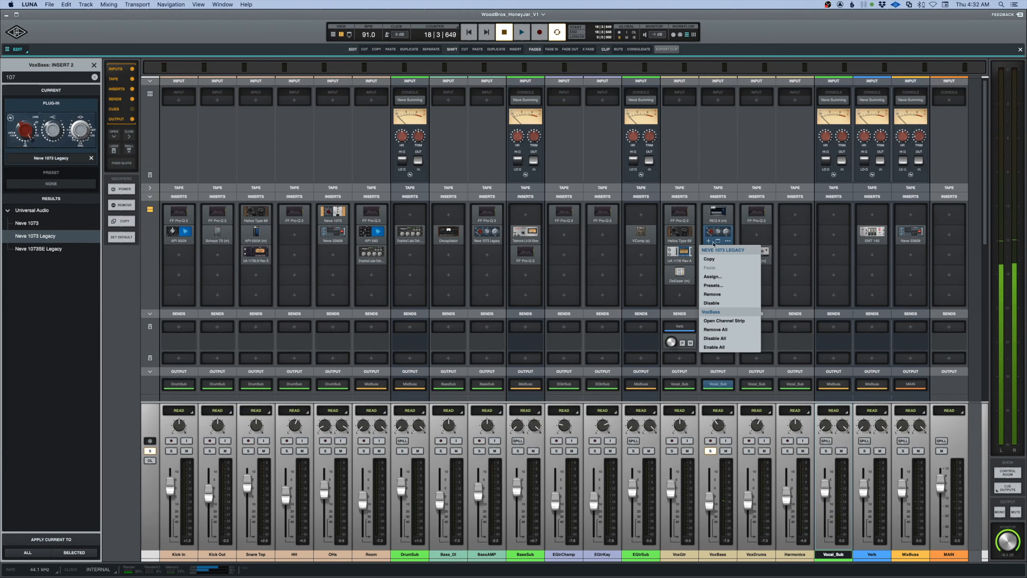
pyautogui.click(707, 294)
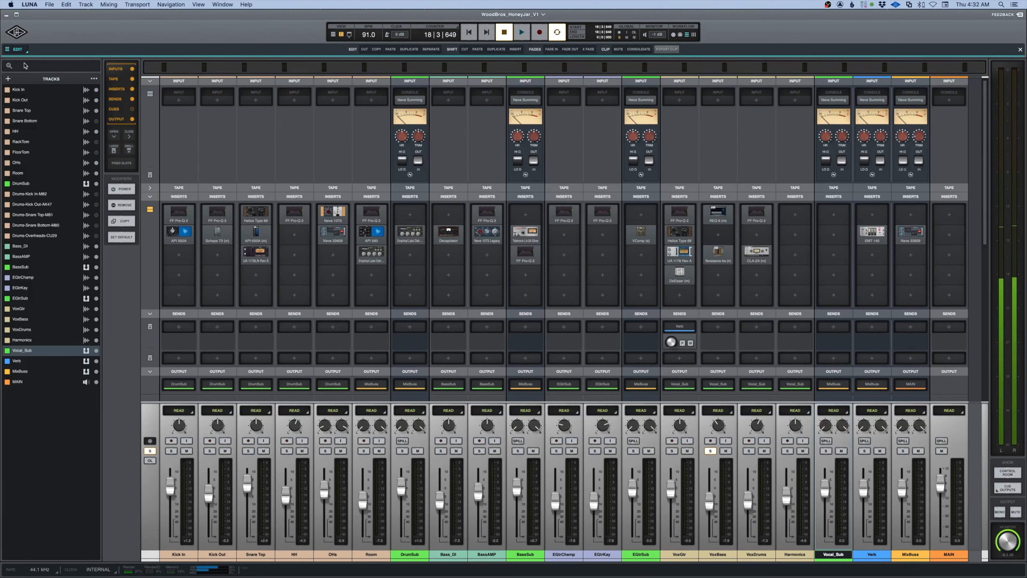
pyautogui.write('pul')
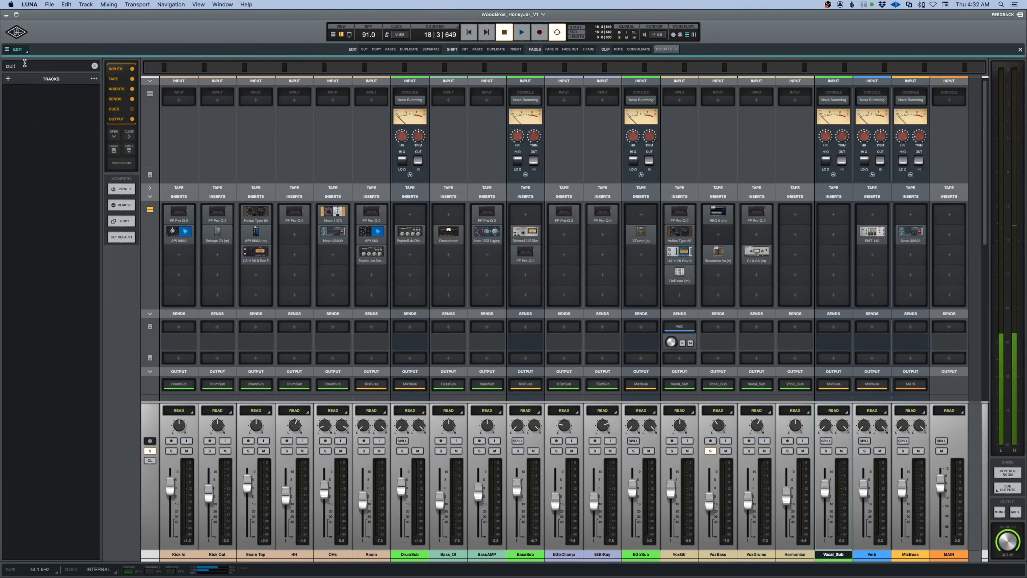
pyautogui.press('super+a')
pyautogui.press('BackSpace')
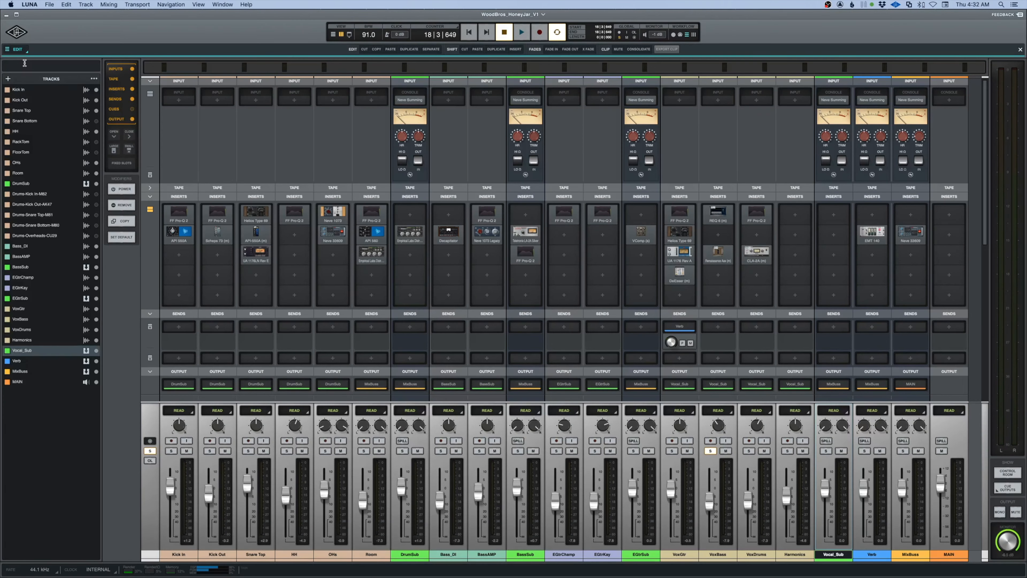
# Insert the Pultec-Pro Legacy in VoxBass's second insert slot and move its window over the mixer's centre.
pyautogui.click(714, 240)
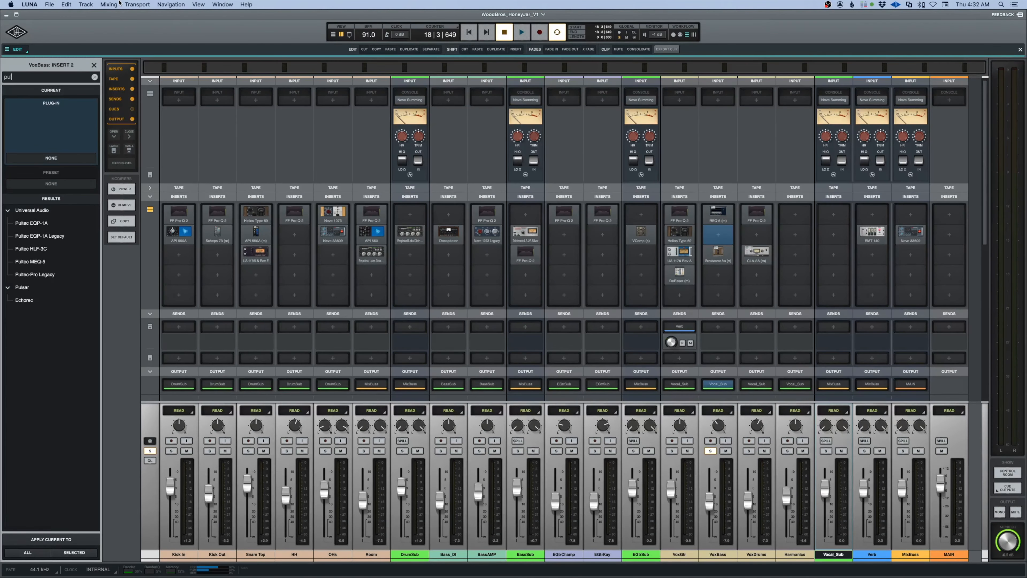
pyautogui.click(46, 275)
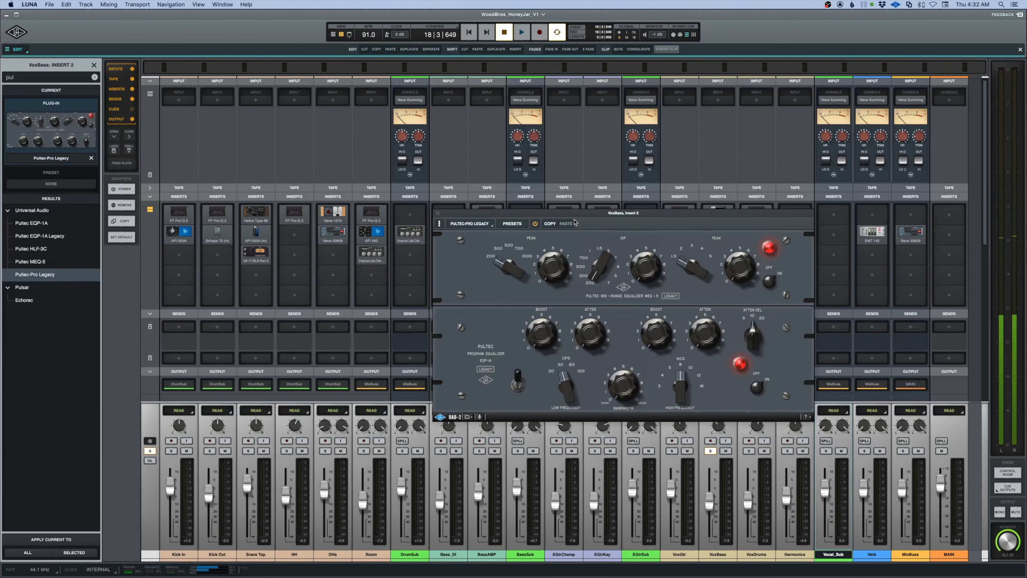
pyautogui.moveTo(574, 222); pyautogui.dragTo(487, 189)
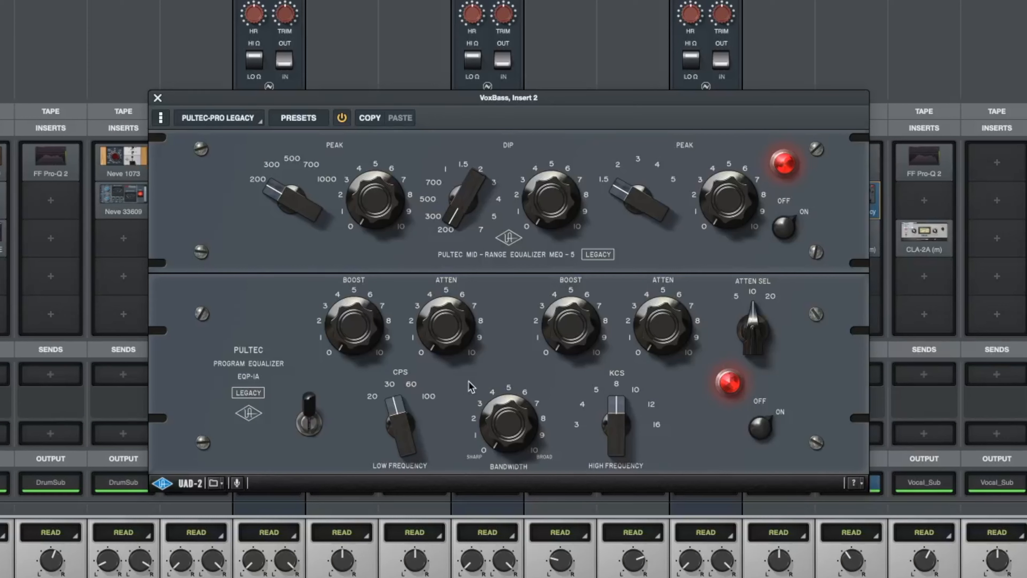
# Set the MEQ-5 dip frequency on VoxBass's Pultec-Pro to 300 and adjust the dip amount by ear.
pyautogui.moveTo(478, 201); pyautogui.dragTo(473, 173)
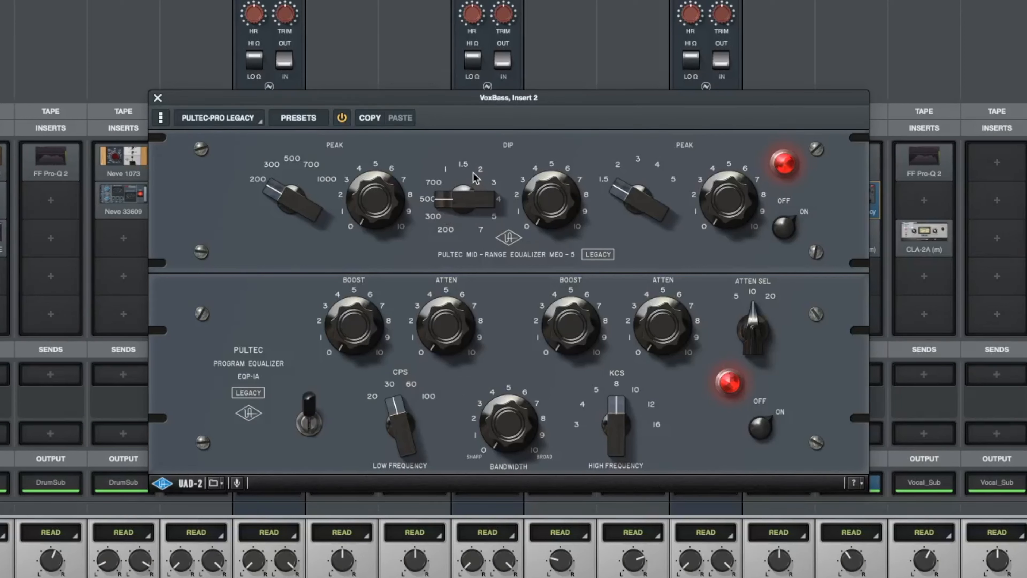
pyautogui.moveTo(519, 202); pyautogui.dragTo(556, 154)
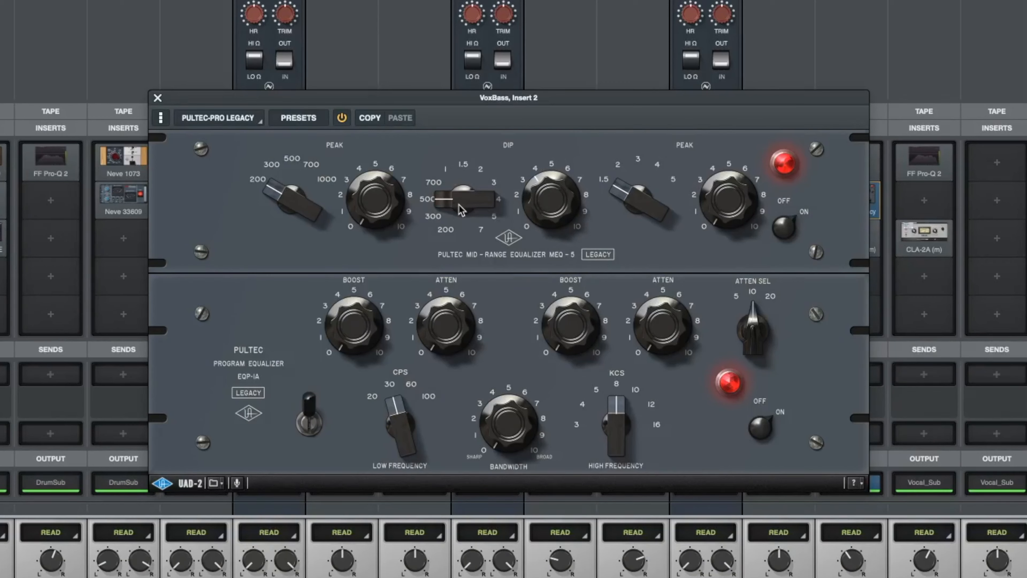
pyautogui.moveTo(461, 210); pyautogui.dragTo(461, 225)
pyautogui.moveTo(539, 211); pyautogui.dragTo(539, 216)
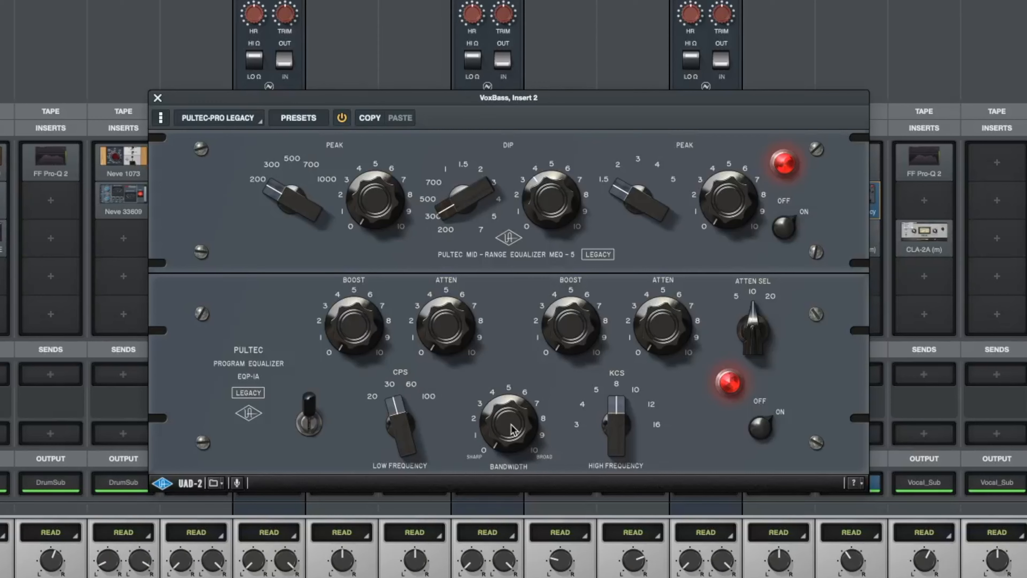
# Set VoxBass's EQP-1A high frequency to 12 KCS with a broad bandwidth, adjust its high boost and attenuation, and close the Pultec window.
pyautogui.moveTo(611, 422); pyautogui.dragTo(623, 388)
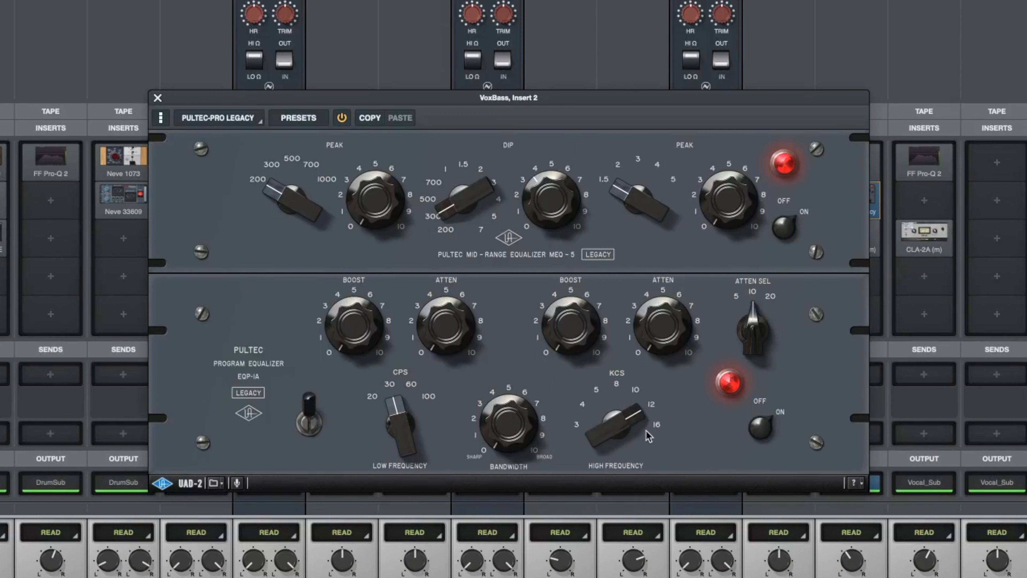
pyautogui.moveTo(527, 434); pyautogui.dragTo(541, 221)
pyautogui.moveTo(562, 357); pyautogui.dragTo(571, 290)
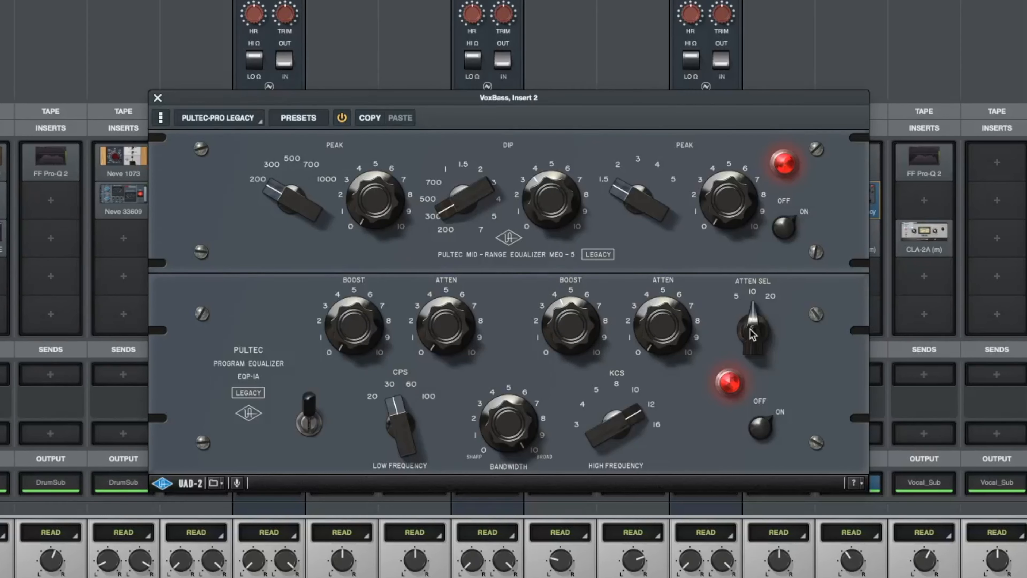
pyautogui.moveTo(680, 326); pyautogui.dragTo(679, 310)
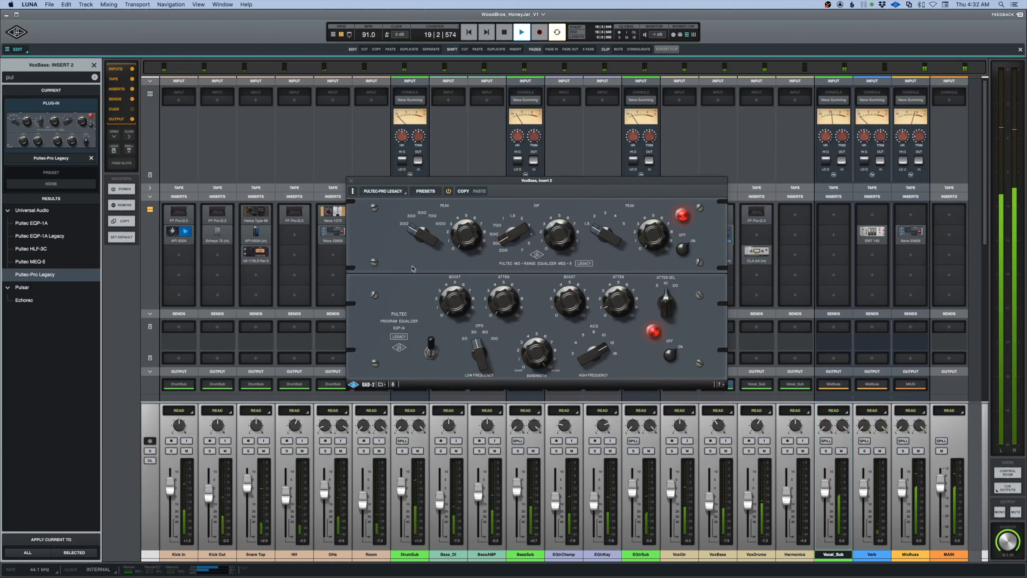
pyautogui.click(351, 181)
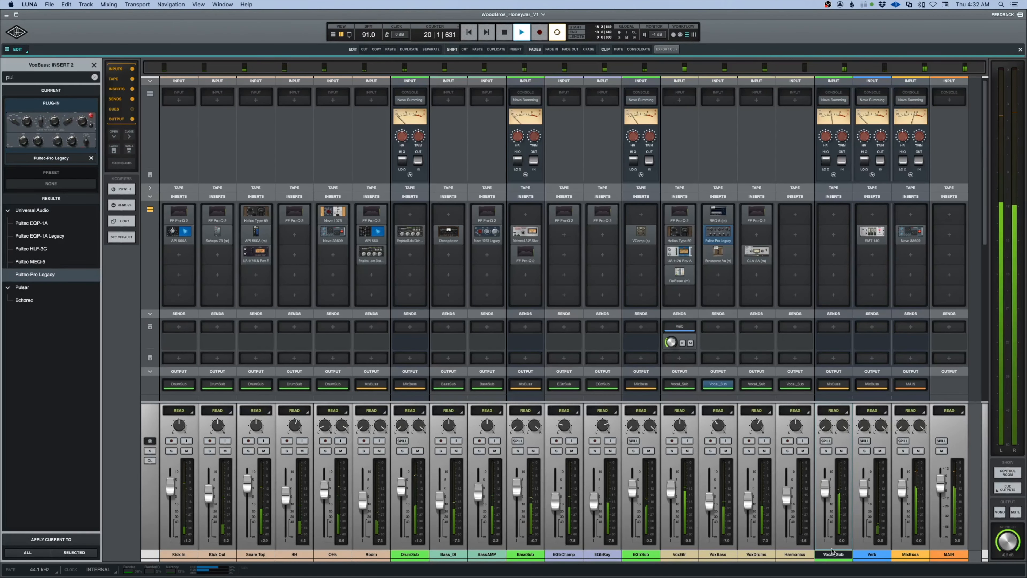
# Insert the Pultec-Pro Legacy in VoxDrums's second insert slot and move its window up over the mixer's centre.
pyautogui.click(749, 238)
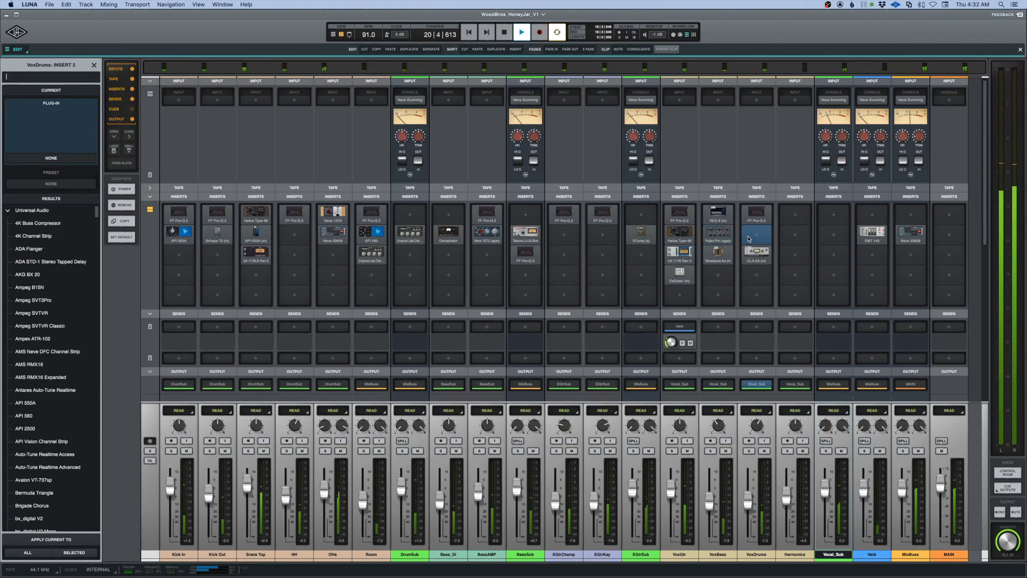
pyautogui.write('pul')
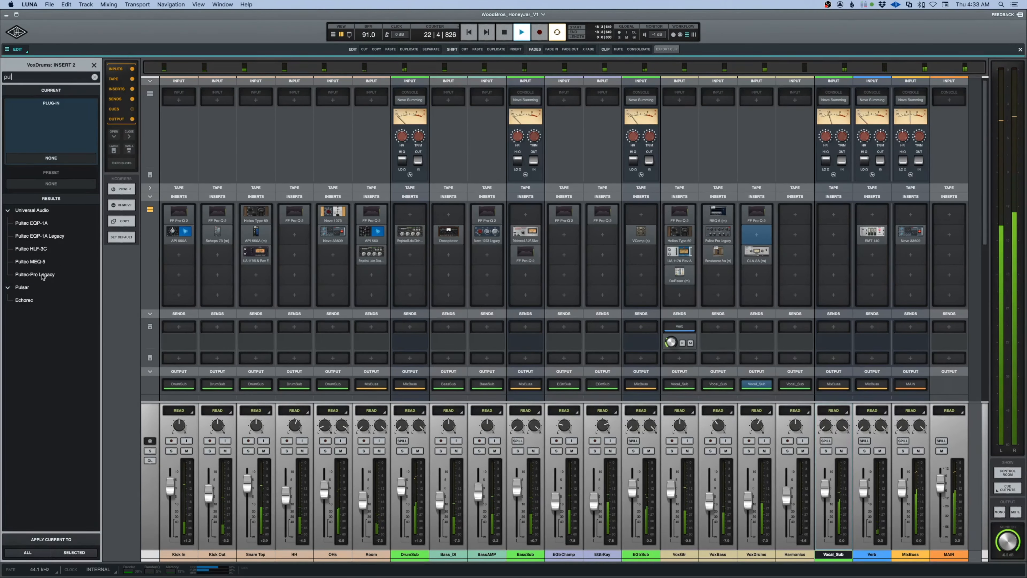
pyautogui.doubleClick(35, 274)
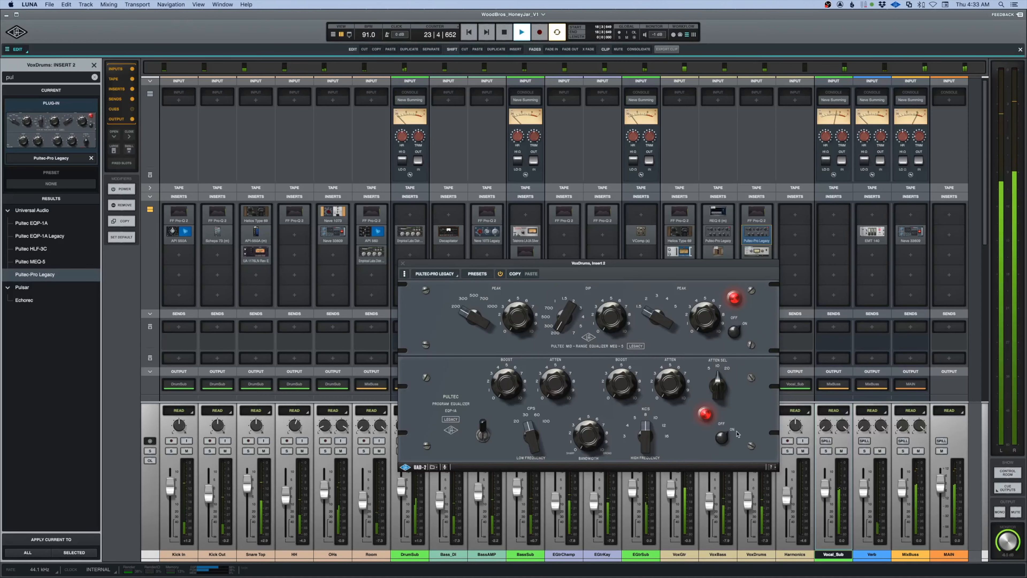
pyautogui.moveTo(647, 263); pyautogui.dragTo(595, 190)
# Shape the soloed VoxDrums with the Pultec-Pro, setting its high frequency to 12 KCS, then return to the full mix and close the window.
pyautogui.click(749, 450)
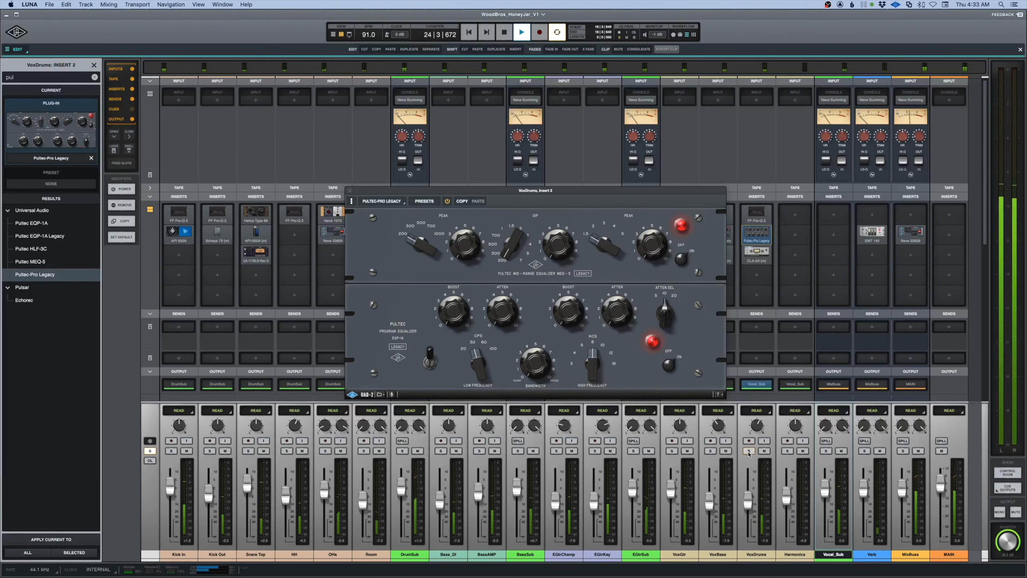
pyautogui.moveTo(512, 245)
pyautogui.mouseDown()
pyautogui.moveTo(511, 236)
pyautogui.moveTo(506, 252)
pyautogui.mouseUp()
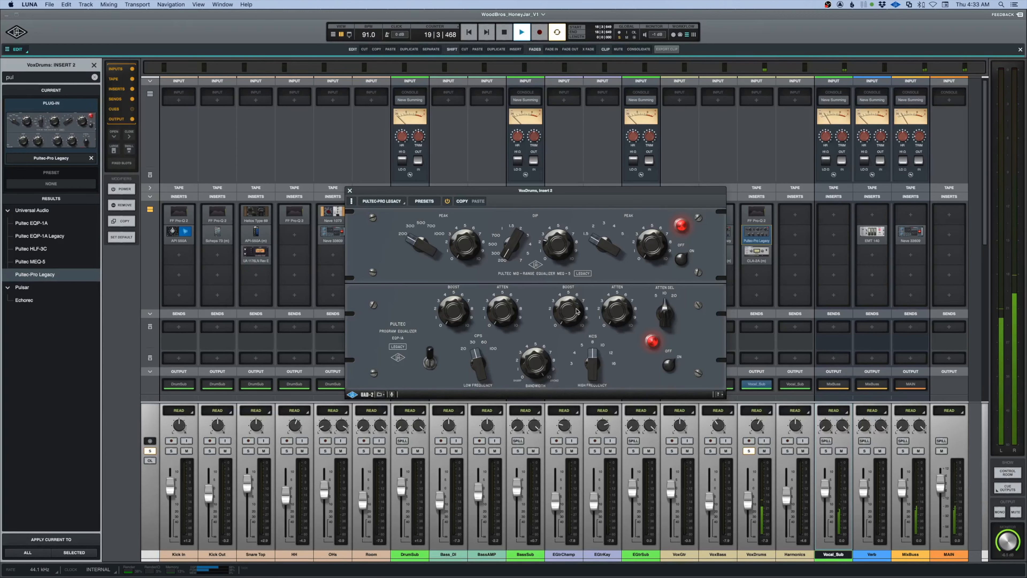
pyautogui.moveTo(593, 357); pyautogui.dragTo(574, 331)
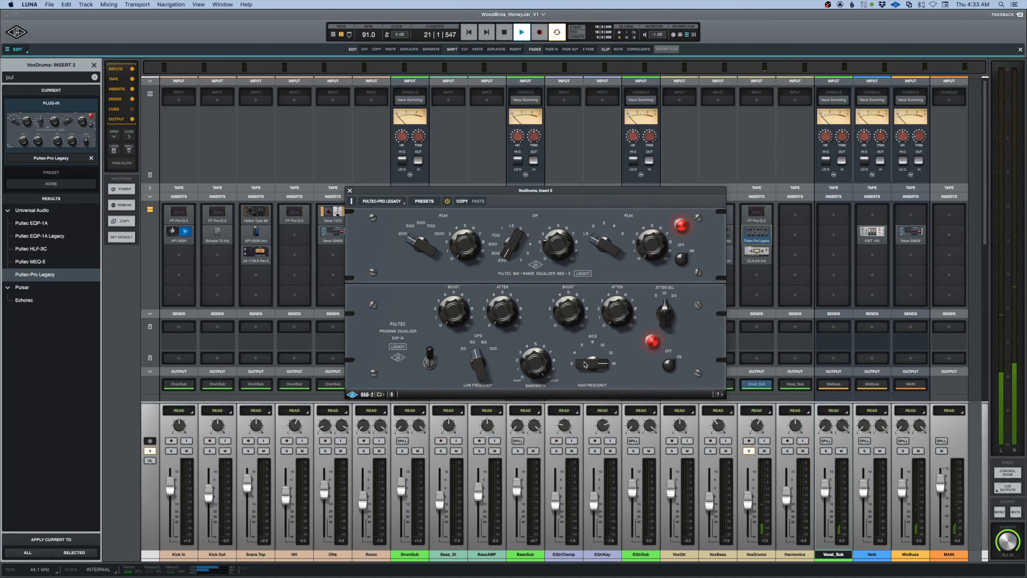
pyautogui.moveTo(586, 364); pyautogui.dragTo(585, 374)
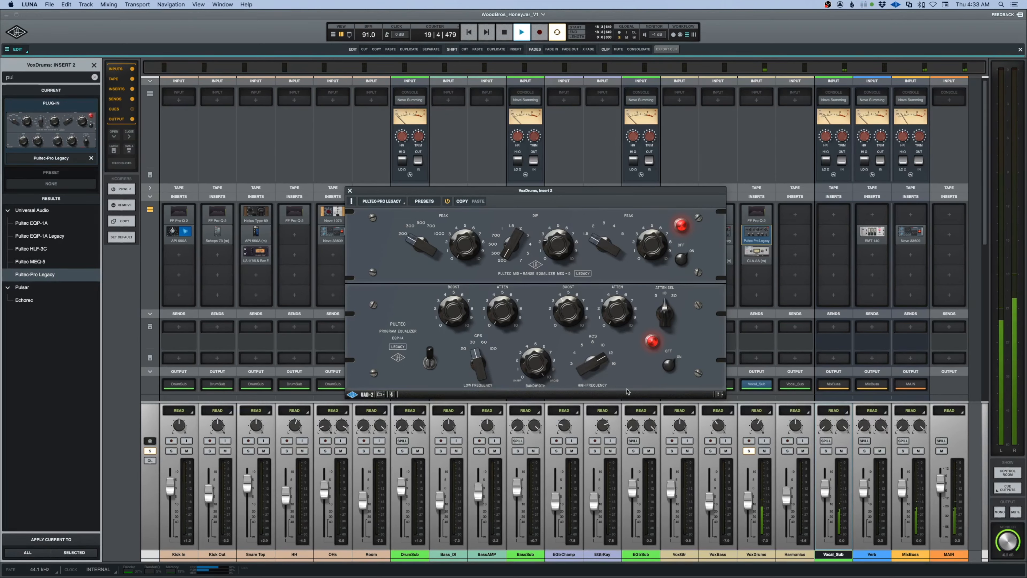
pyautogui.click(749, 452)
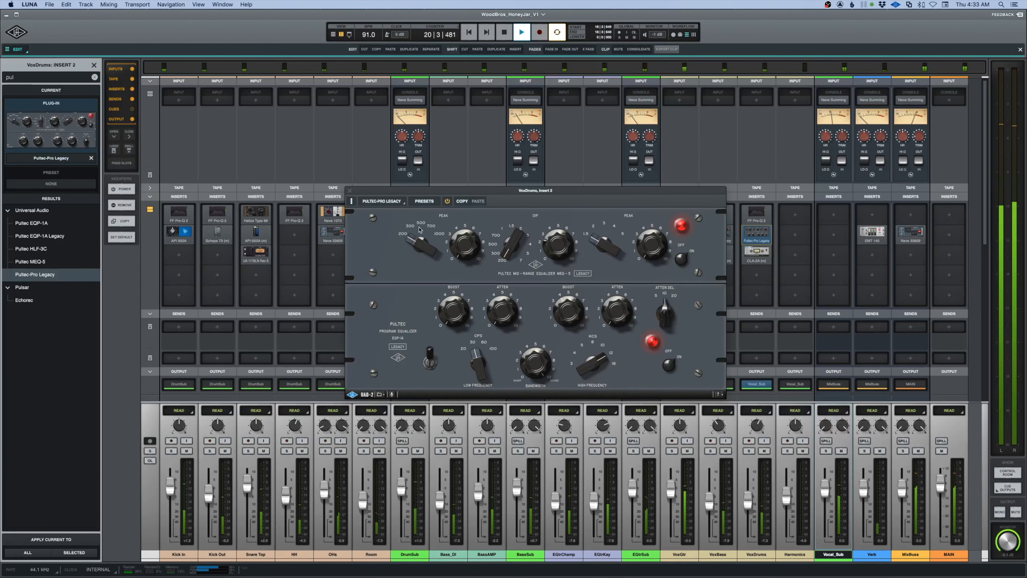
pyautogui.press('super+w')
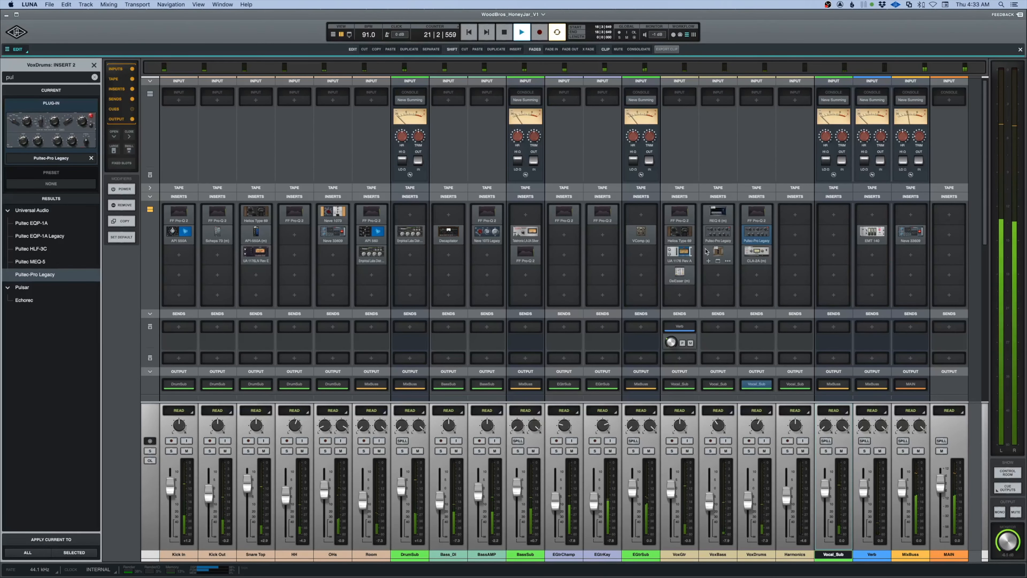
# Check the CLA-2A on VoxDrums and the Renaissance Axx on VoxBass during playback and close both windows.
pyautogui.click(759, 251)
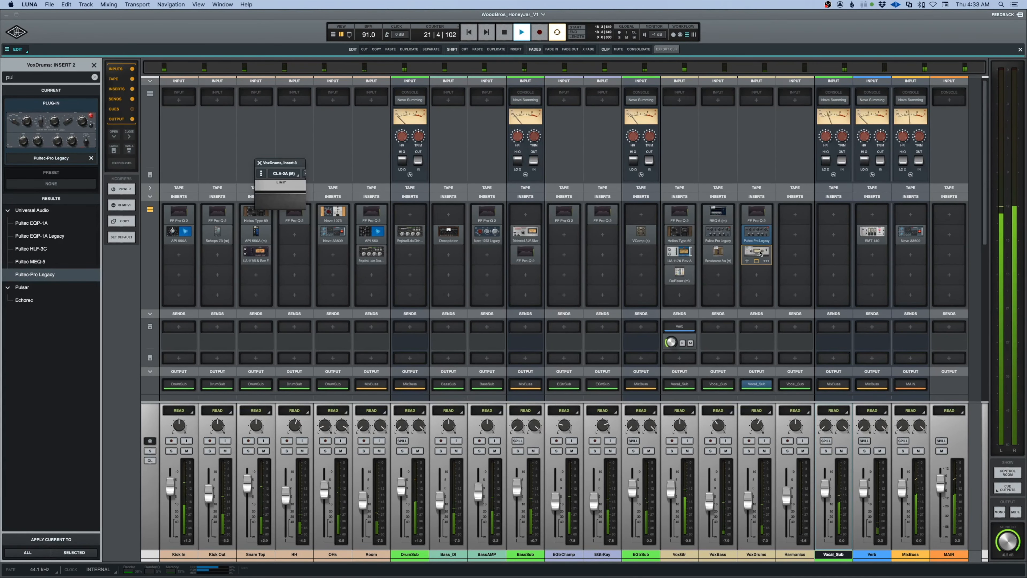
pyautogui.click(719, 252)
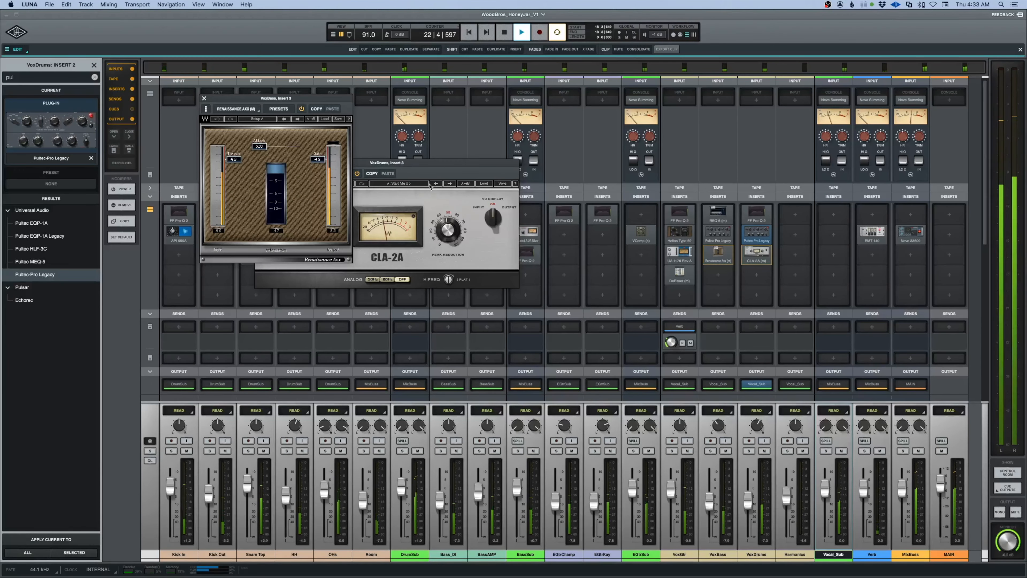
pyautogui.click(204, 98)
pyautogui.click(260, 163)
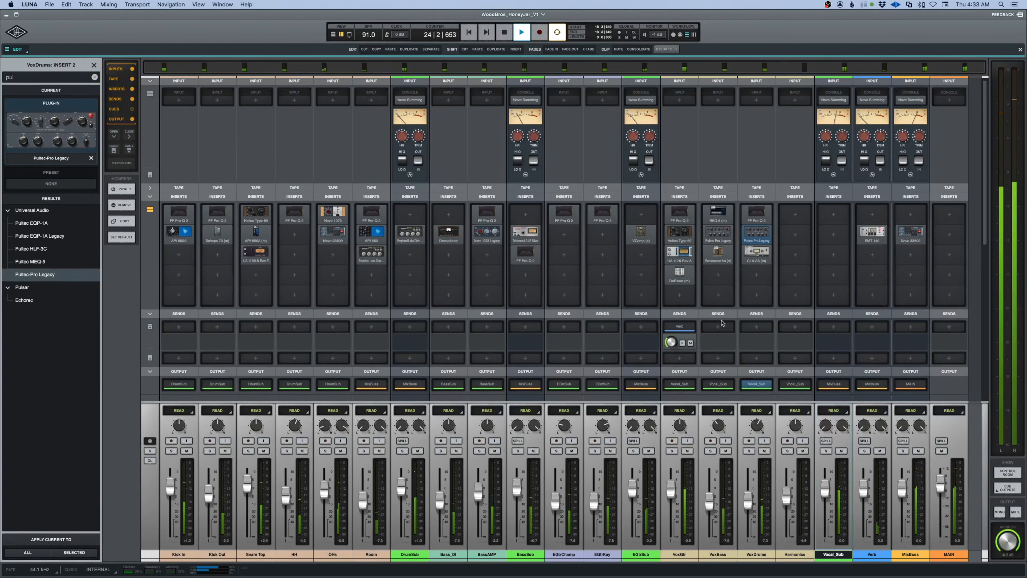
# Route VoxBass's first send to the Verb bus and raise the send level while auditioning the mix.
pyautogui.press('space')
pyautogui.click(720, 329)
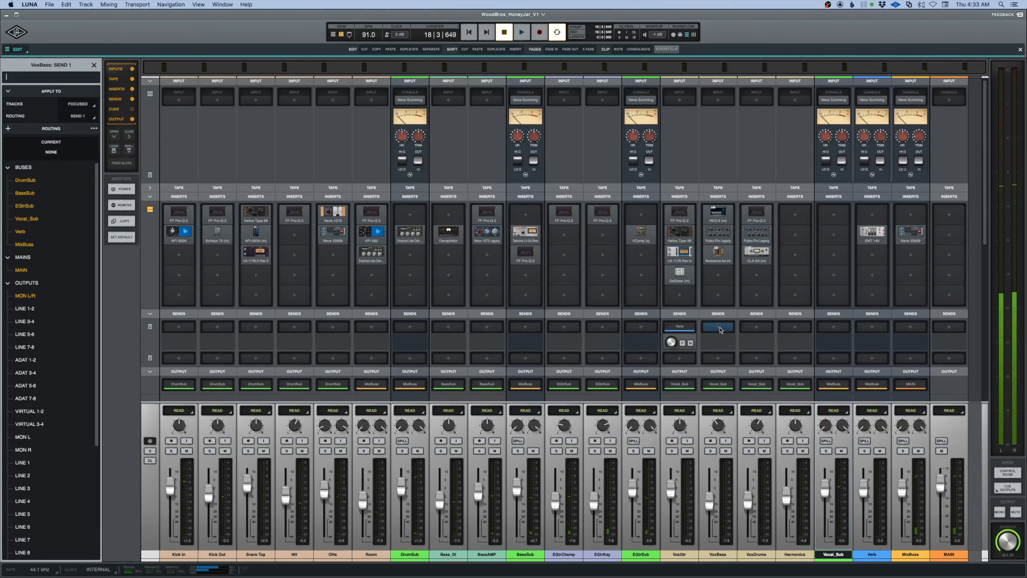
pyautogui.click(24, 231)
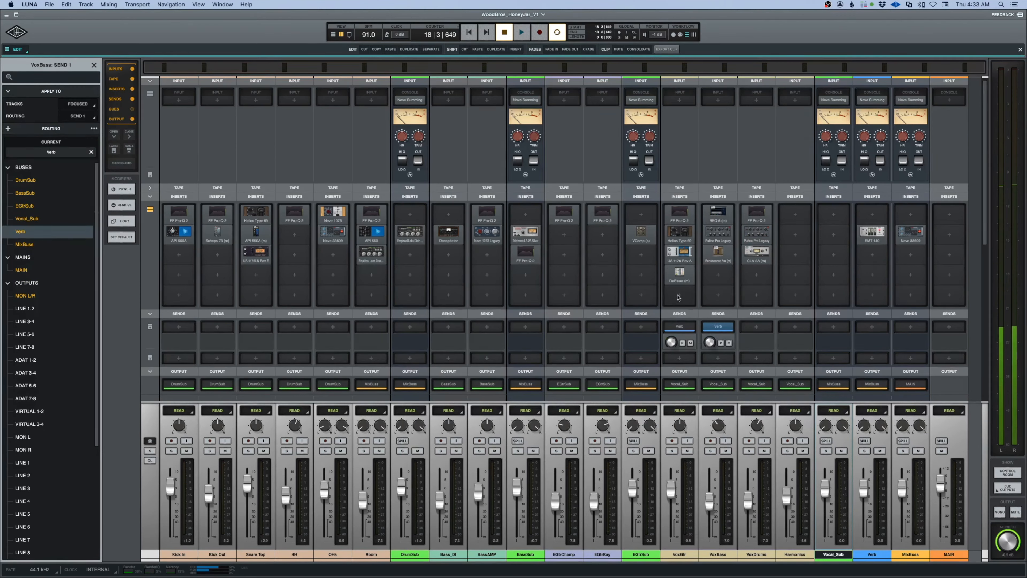
pyautogui.press('space')
pyautogui.moveTo(710, 343); pyautogui.dragTo(715, 304)
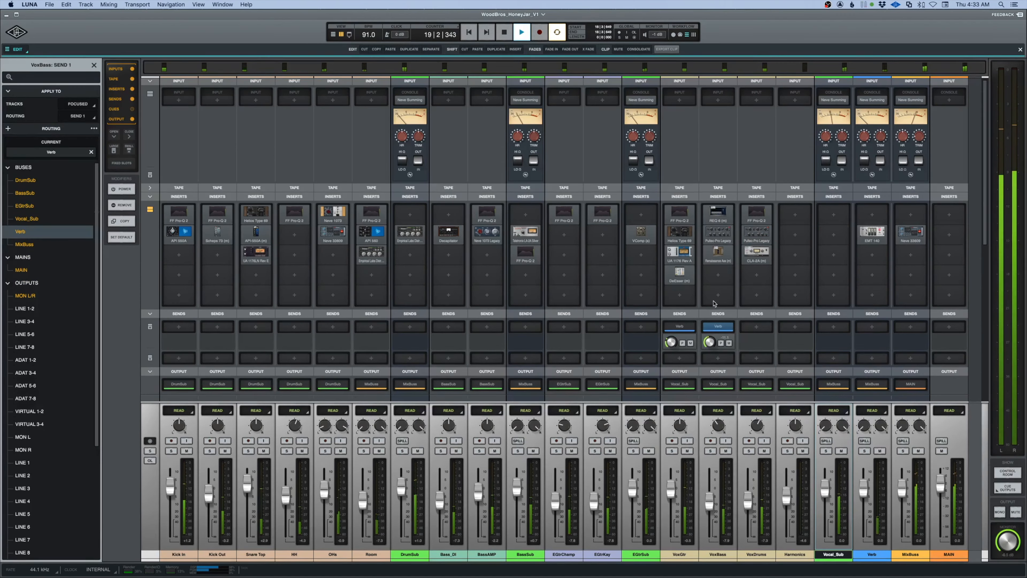
pyautogui.press('space')
# Solo VoxBass and VoxDrums, route VoxDrums's first send to the Verb bus at a suitable level, and take VoxBass out of solo.
pyautogui.click(710, 451)
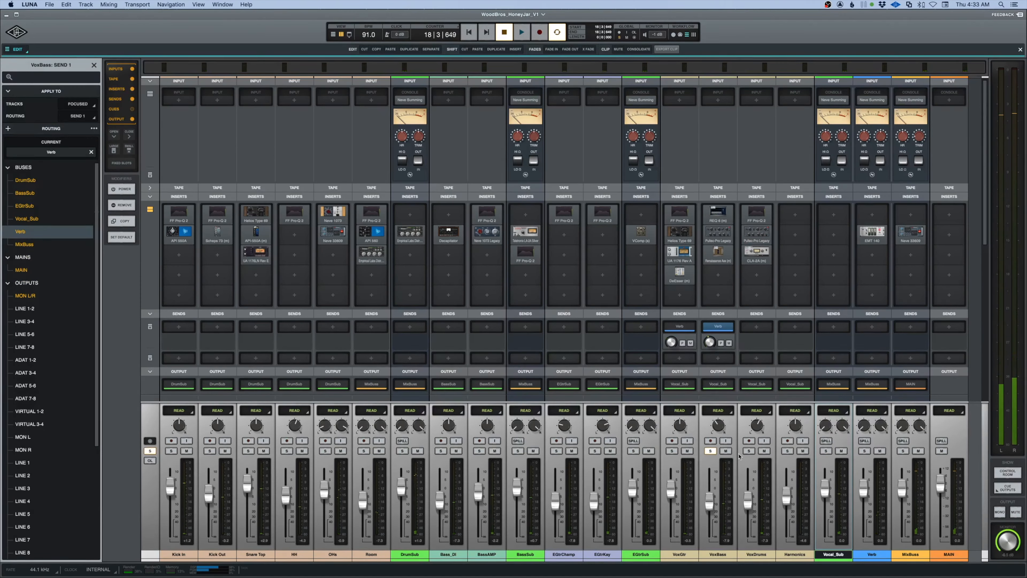
pyautogui.click(749, 451)
pyautogui.press('space')
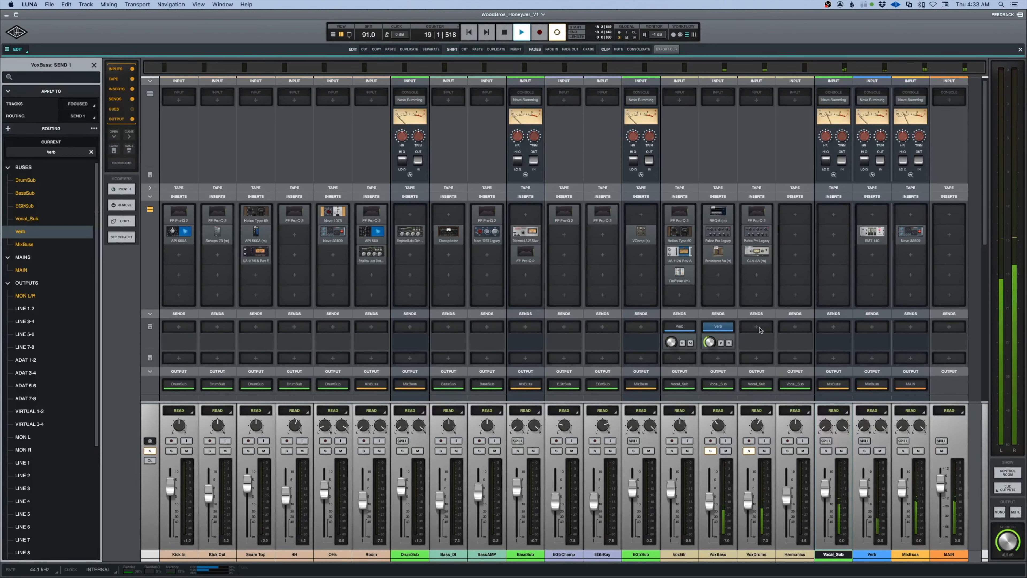
pyautogui.click(744, 328)
pyautogui.click(62, 231)
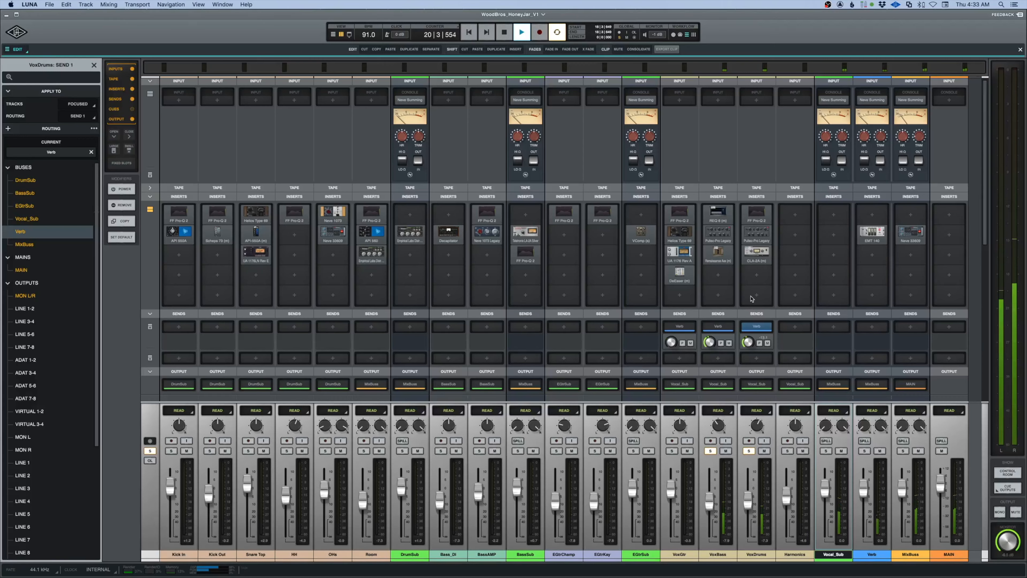
pyautogui.click(710, 451)
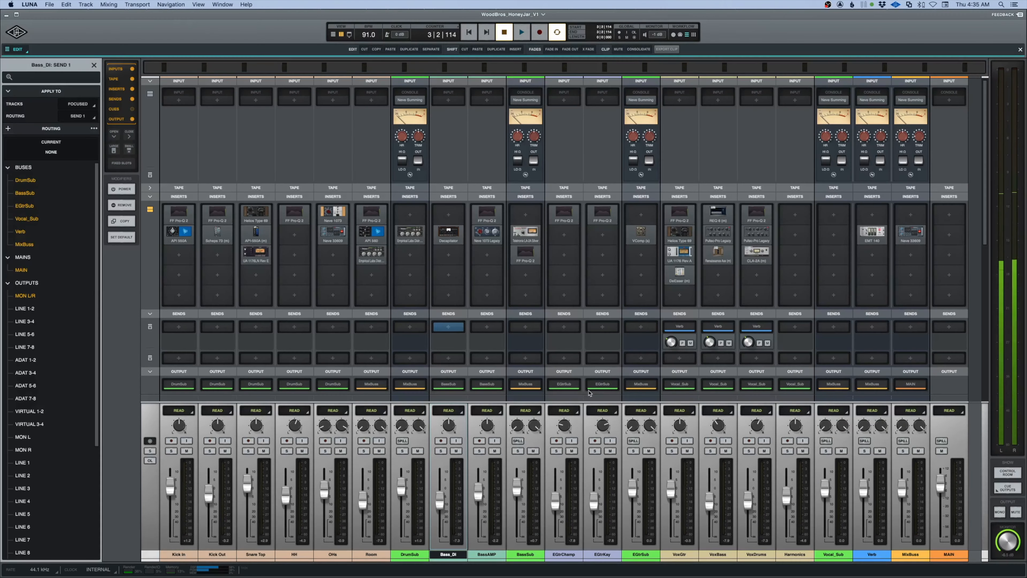
# Solo EGtrChamp and EGtrKay during playback and route EGtrChamp's second send to the Verb bus.
pyautogui.click(556, 450)
pyautogui.press('space')
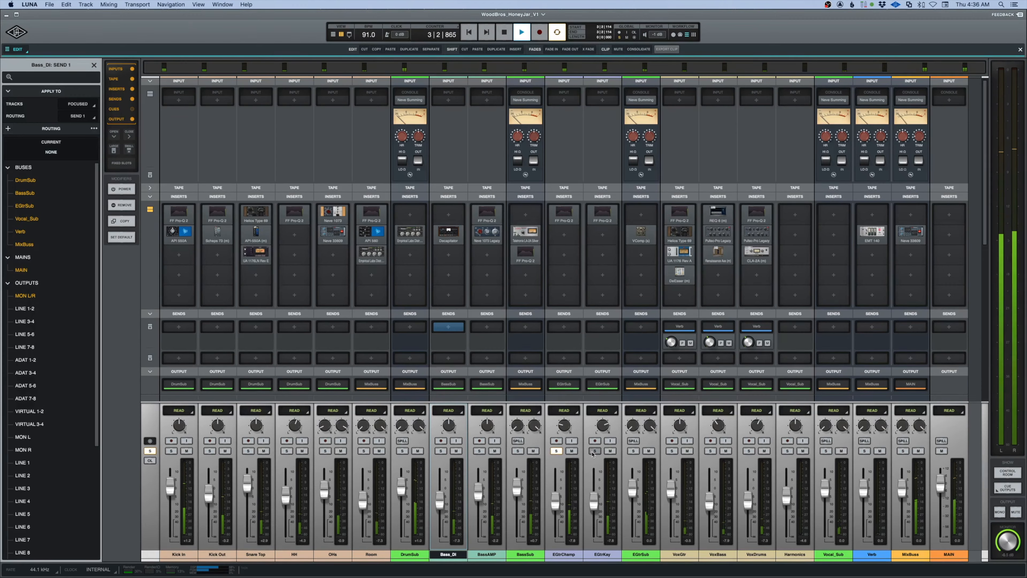
pyautogui.click(576, 362)
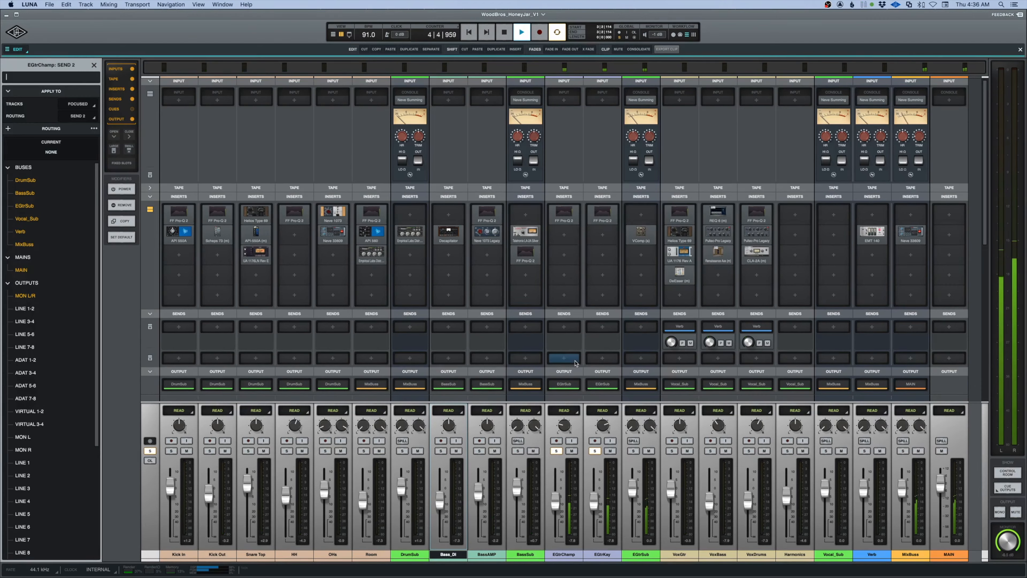
pyautogui.click(61, 233)
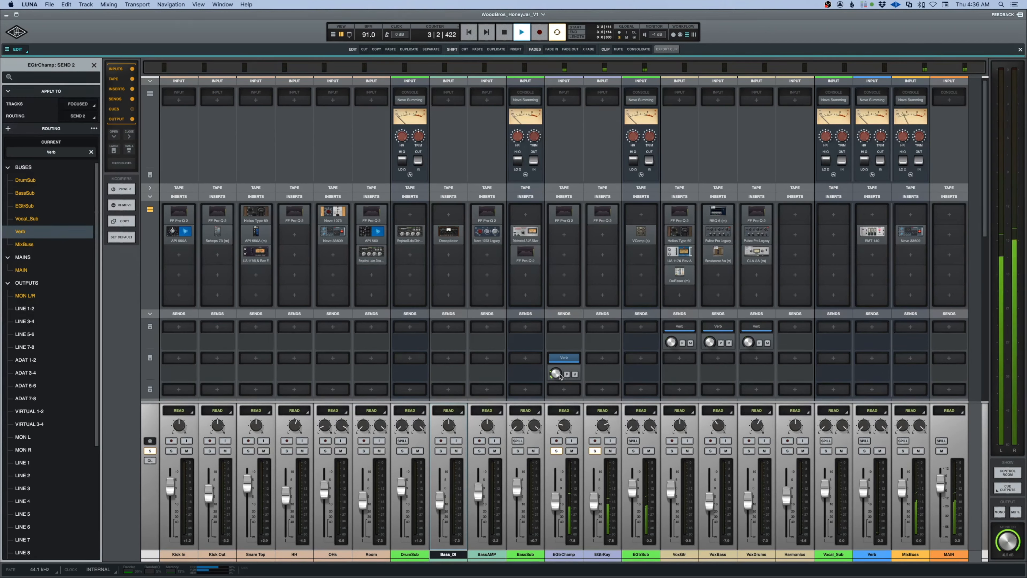
# Route EGtrKay's second send to the Verb bus and set its level, then clear the guitar solos and audition the full mix.
pyautogui.click(599, 359)
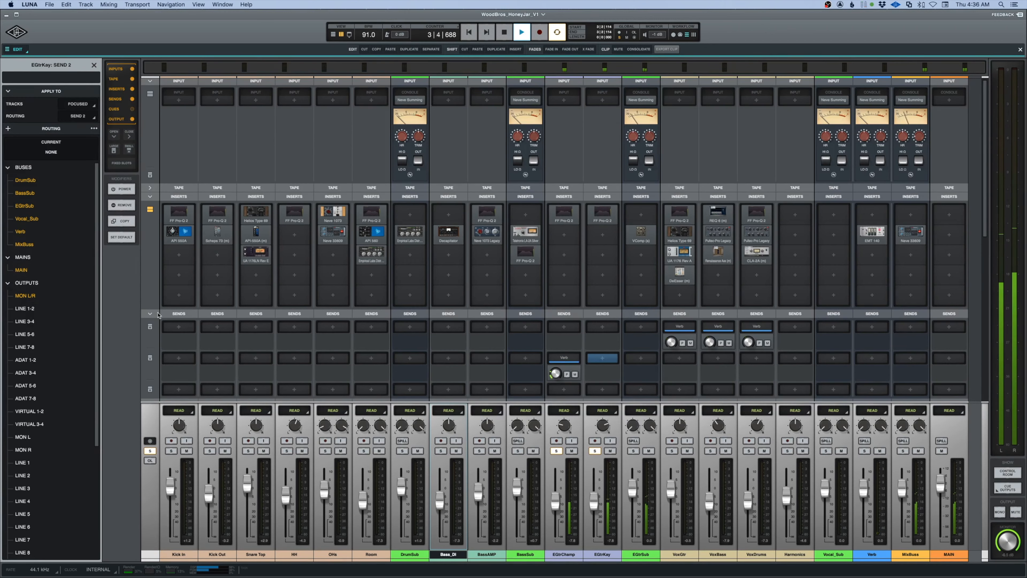
pyautogui.click(38, 235)
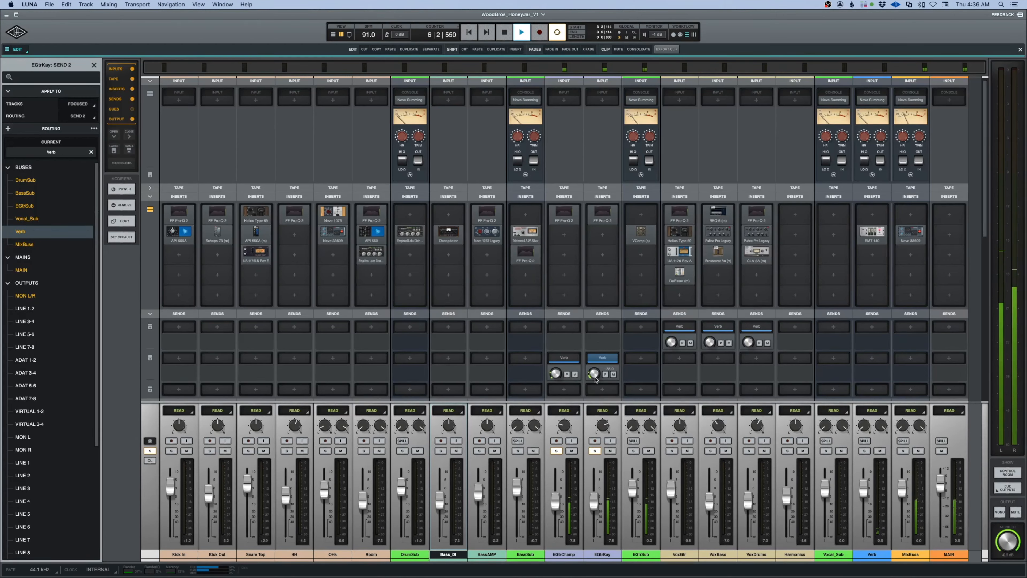
pyautogui.press('space')
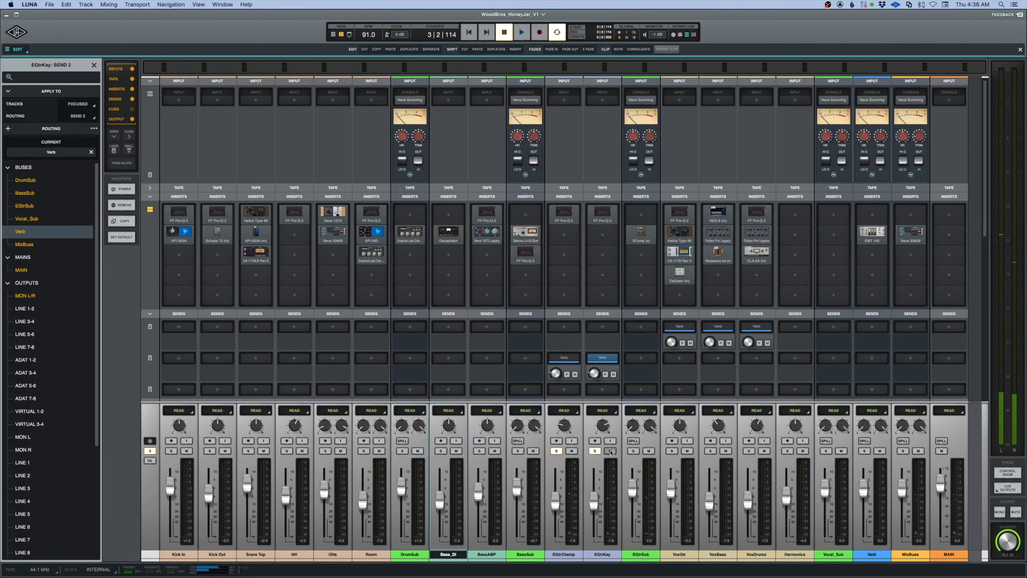
pyautogui.click(556, 451)
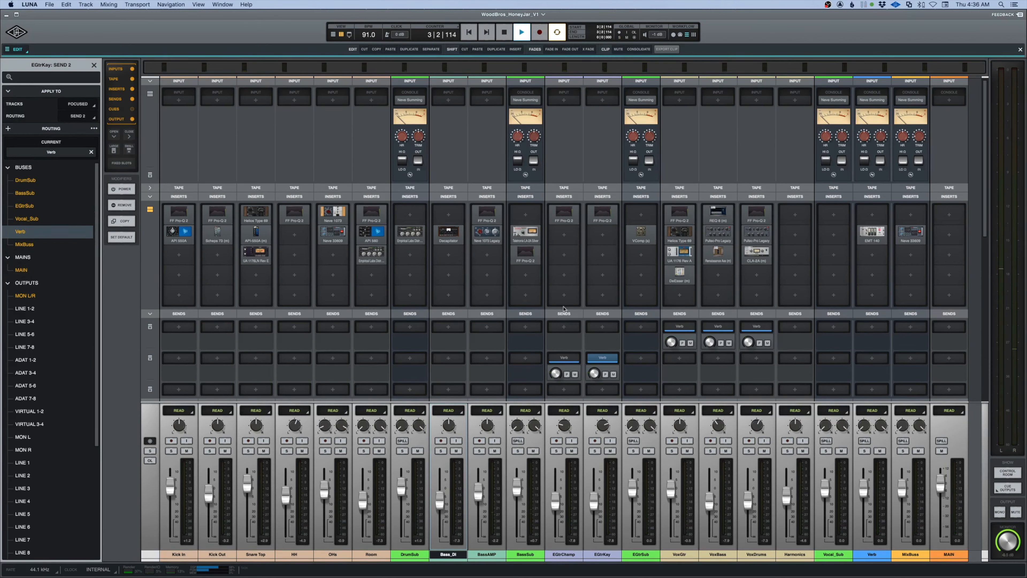
pyautogui.press('space')
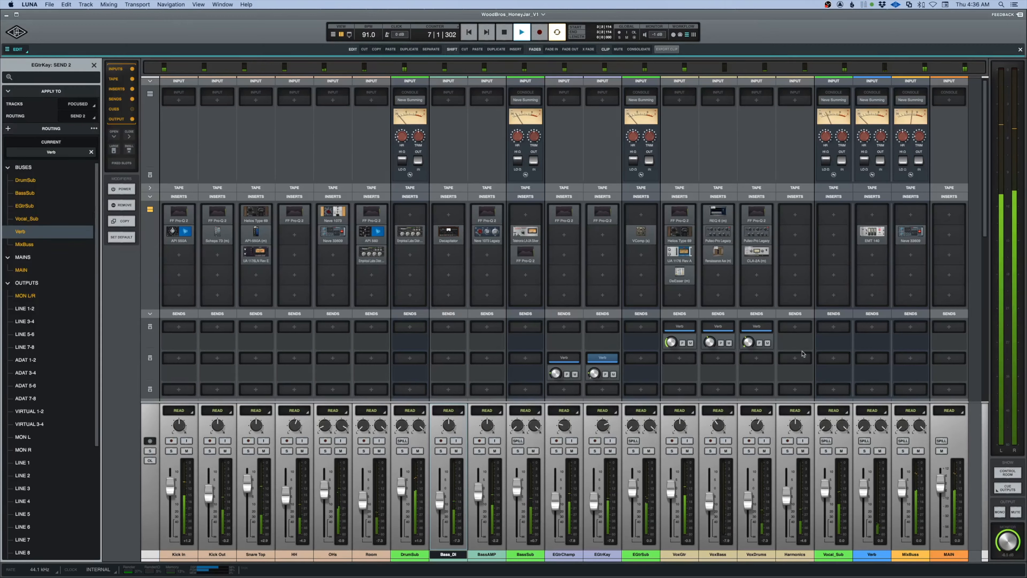
pyautogui.press('space')
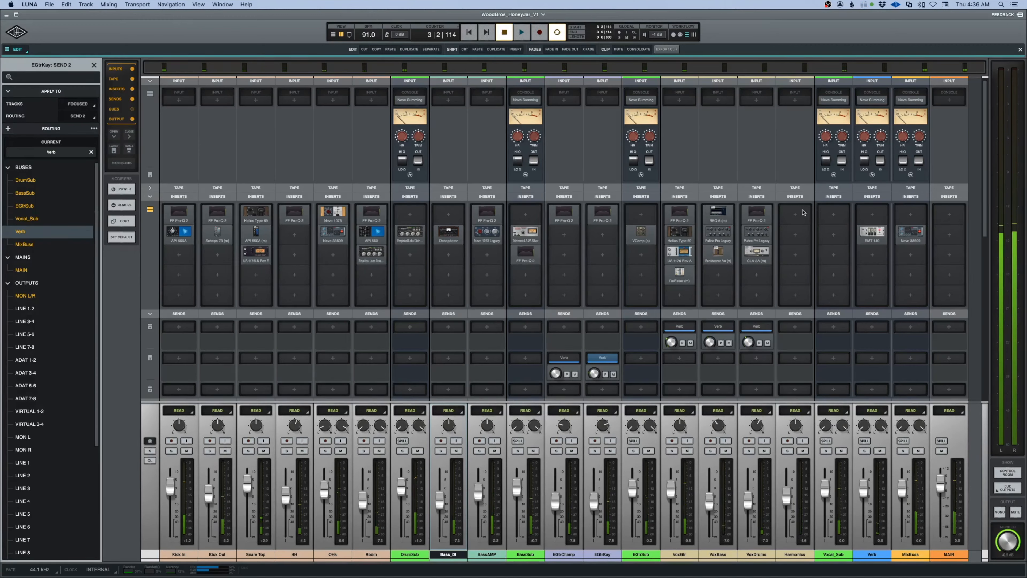
# Insert the FF Pro-Q 2 in the Harmonica track's first insert slot and solo the track.
pyautogui.click(803, 214)
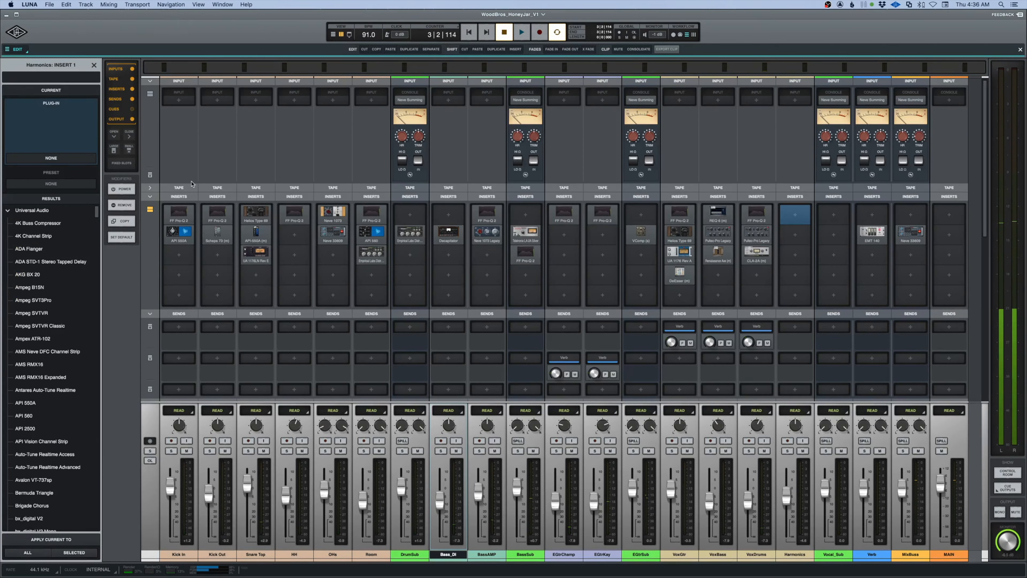
pyautogui.write('fab')
pyautogui.doubleClick(27, 274)
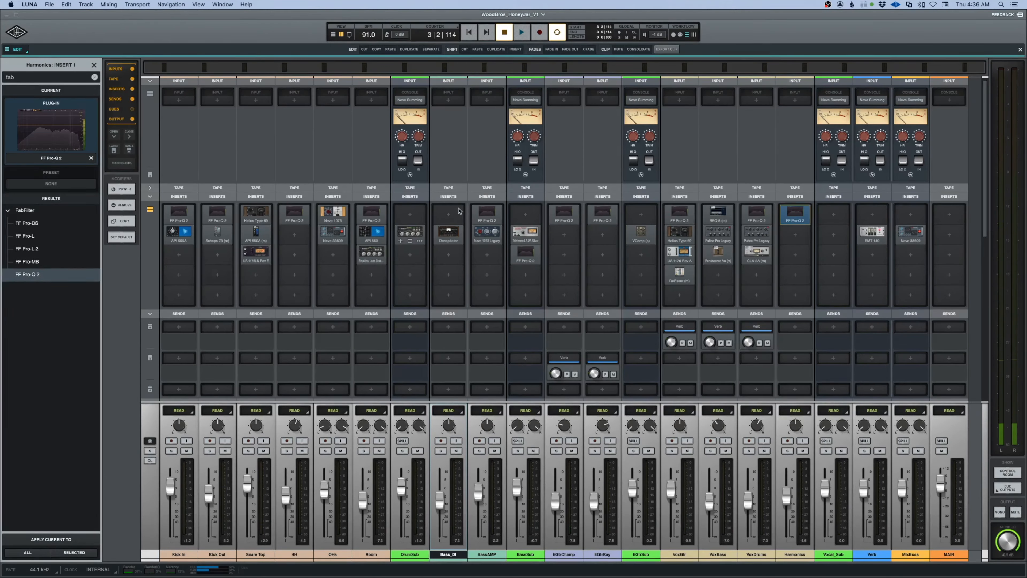
pyautogui.moveTo(445, 141); pyautogui.dragTo(511, 143)
pyautogui.click(787, 451)
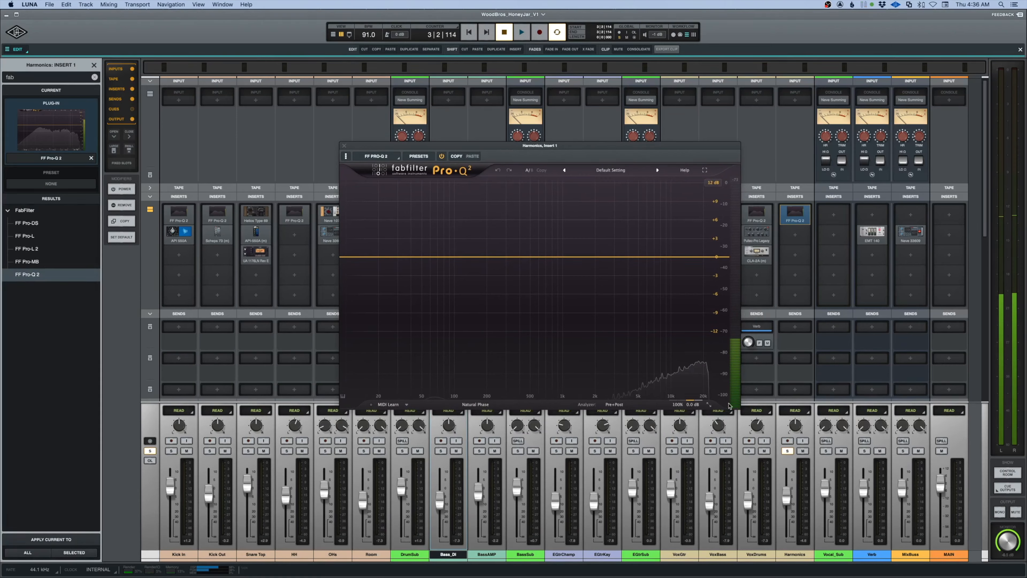
# Add a low cut at about 43 Hz to the Harmonica EQ during a short playback.
pyautogui.press('space')
pyautogui.moveTo(362, 257); pyautogui.dragTo(414, 258)
pyautogui.press('space')
# Play from the start of the first Harmonica phrase in the timeline and raise the EQ's low cut to about 166 Hz.
pyautogui.press('super+equal')
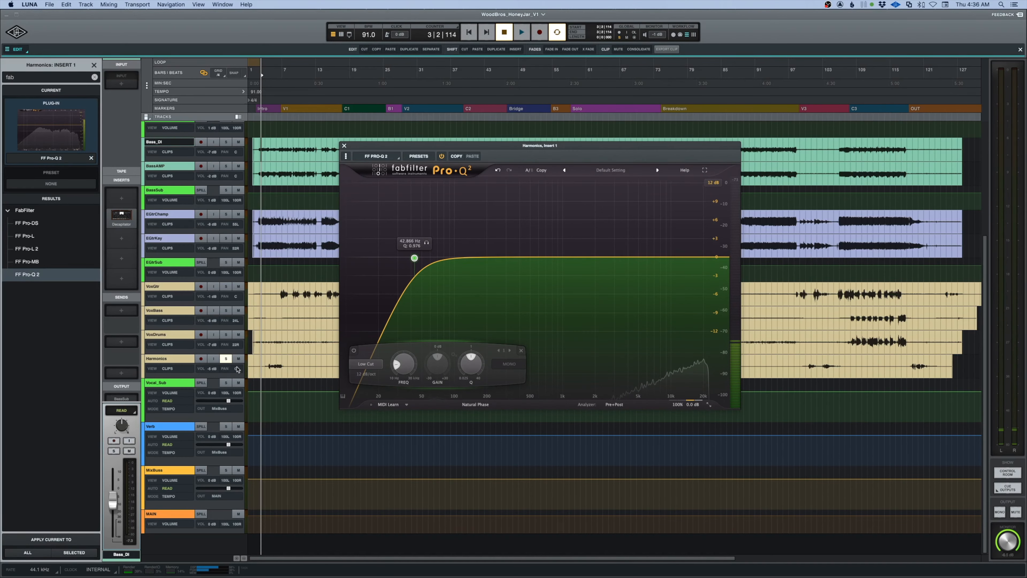
pyautogui.click(266, 360)
pyautogui.press('space')
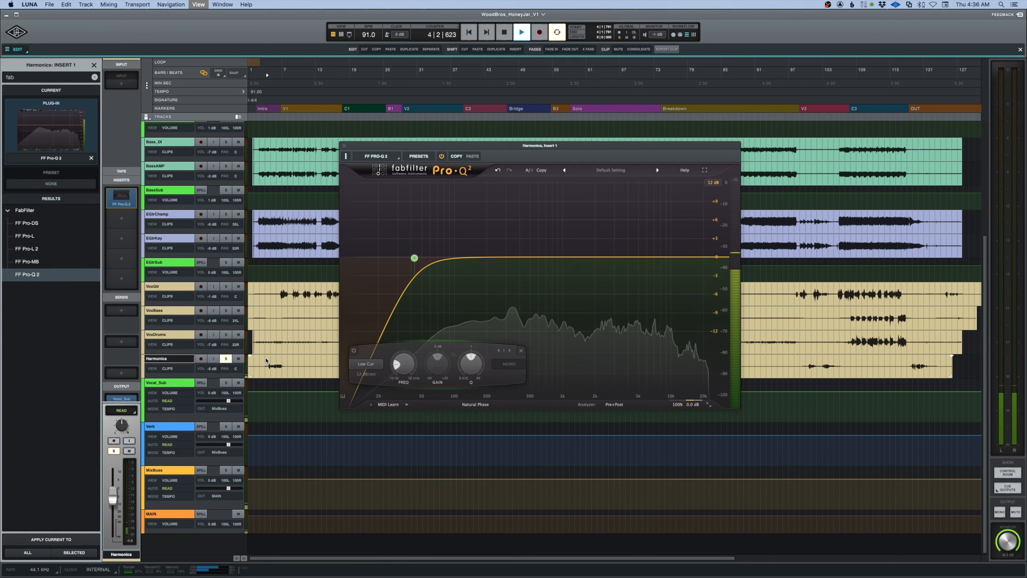
pyautogui.press('super+equal')
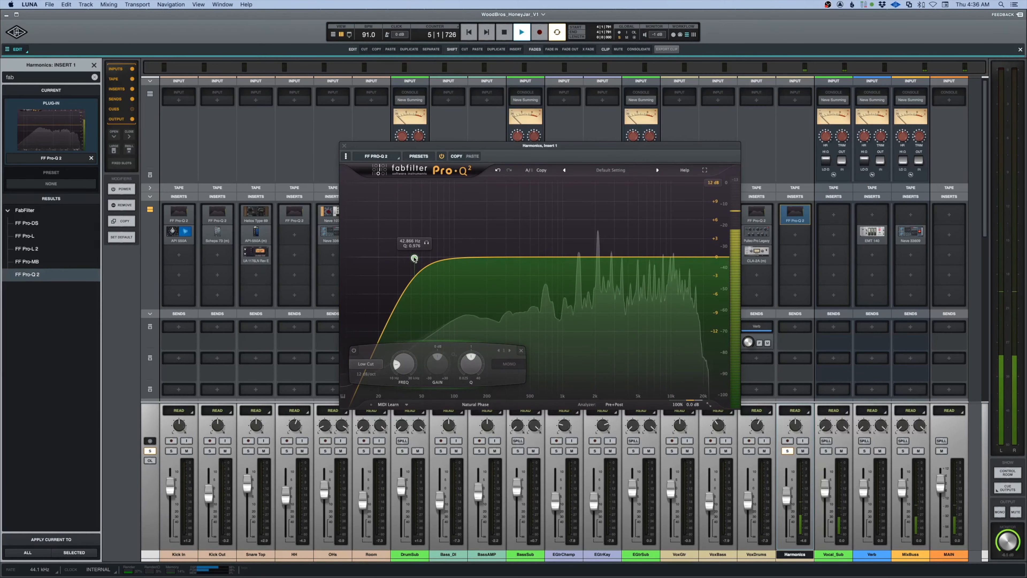
pyautogui.moveTo(414, 258); pyautogui.dragTo(478, 258)
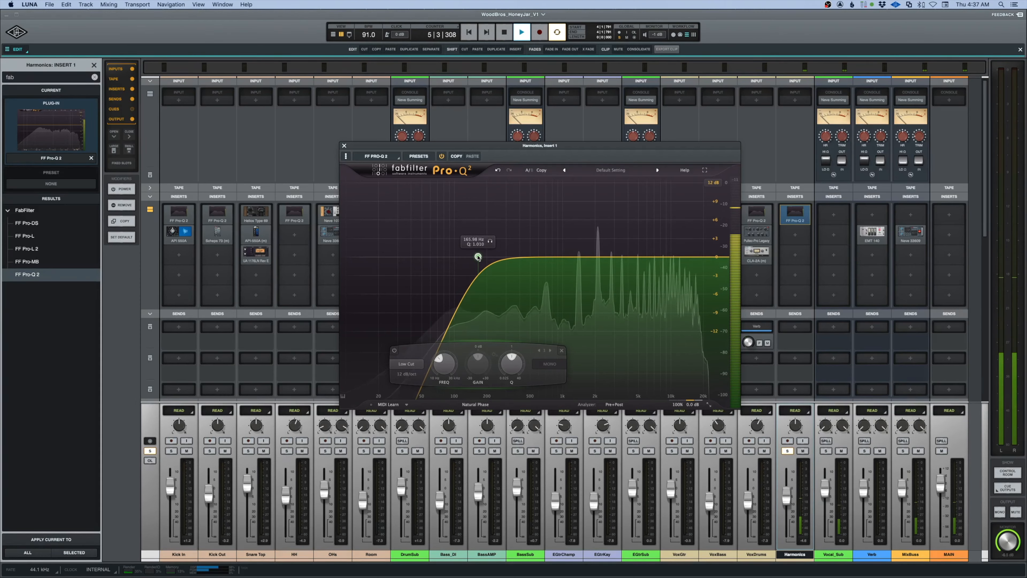
# Compare the Harmonica in solo and in the full mix, leave it unsoloed, and close the EQ window.
pyautogui.click(788, 450)
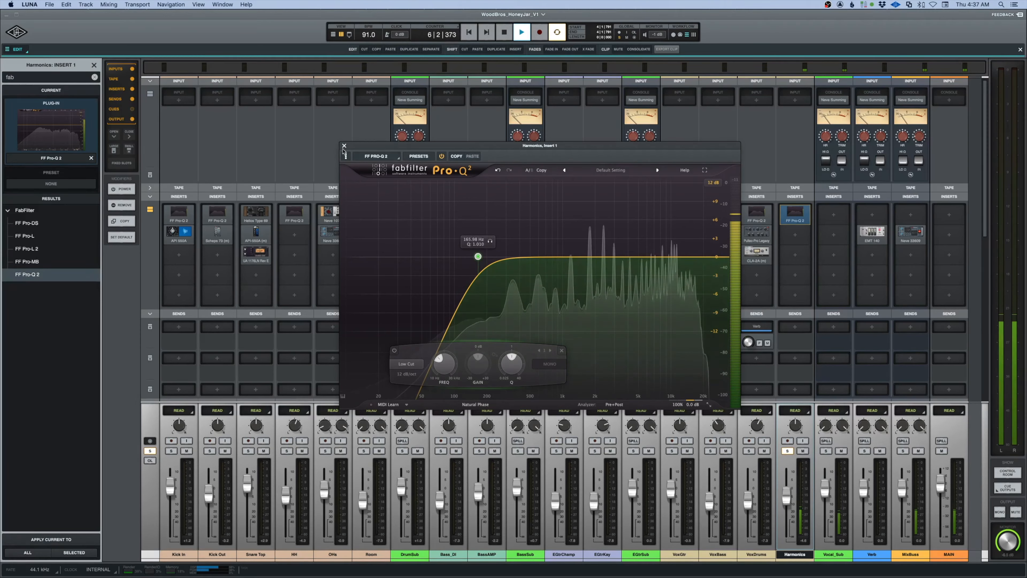
pyautogui.press('space')
pyautogui.click(788, 452)
pyautogui.press('space')
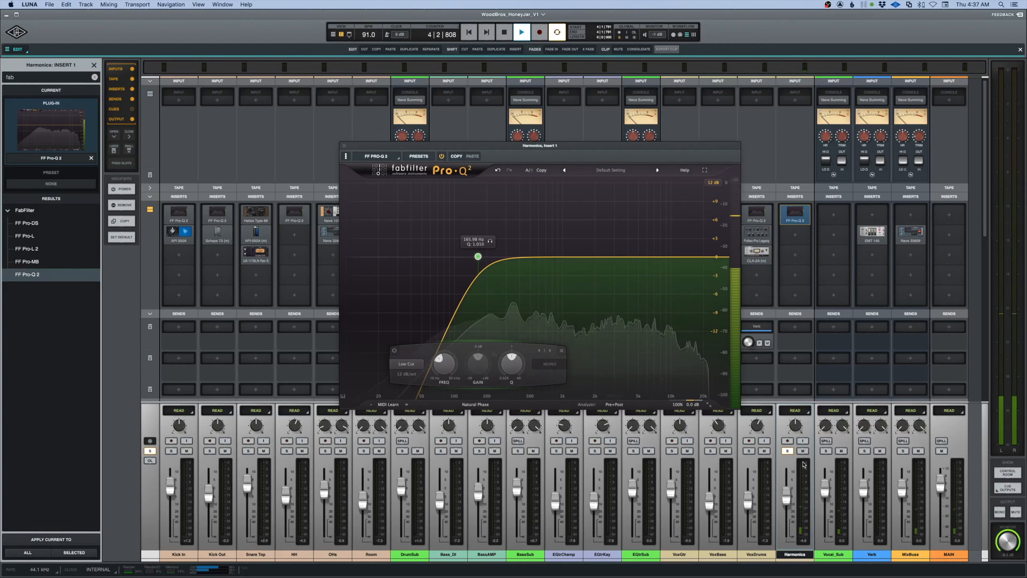
pyautogui.click(787, 451)
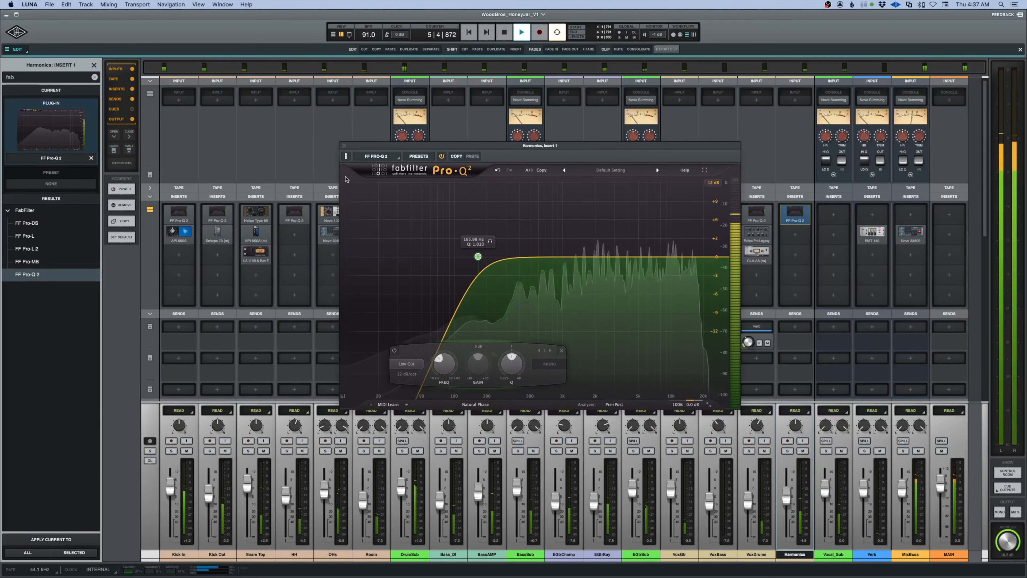
pyautogui.click(344, 155)
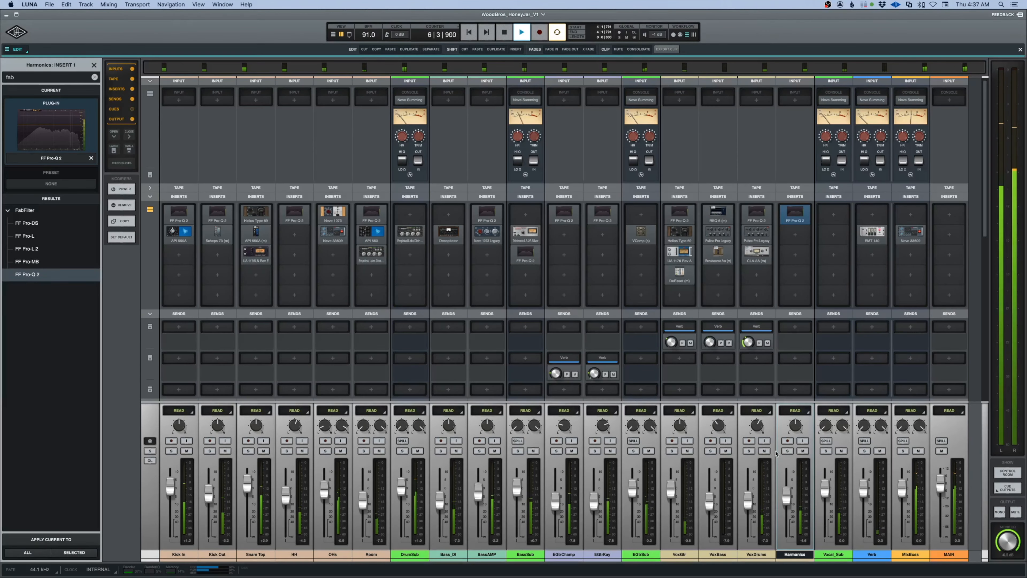
pyautogui.press('space')
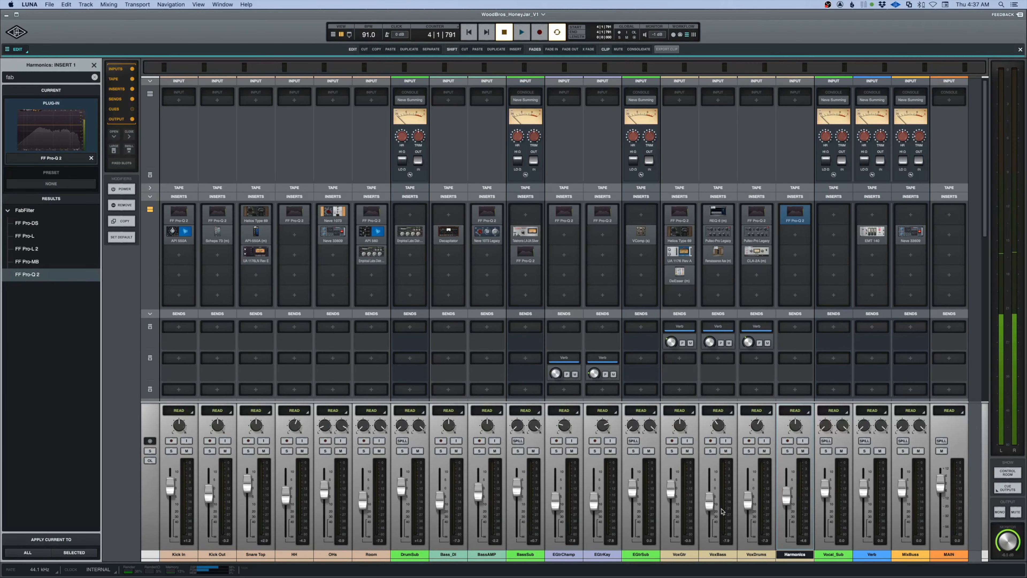
# Copy the Pultec-Pro Legacy and Renaissance Axx from VoxBass to the Harmonica track's second and third inserts.
pyautogui.press('super+equal')
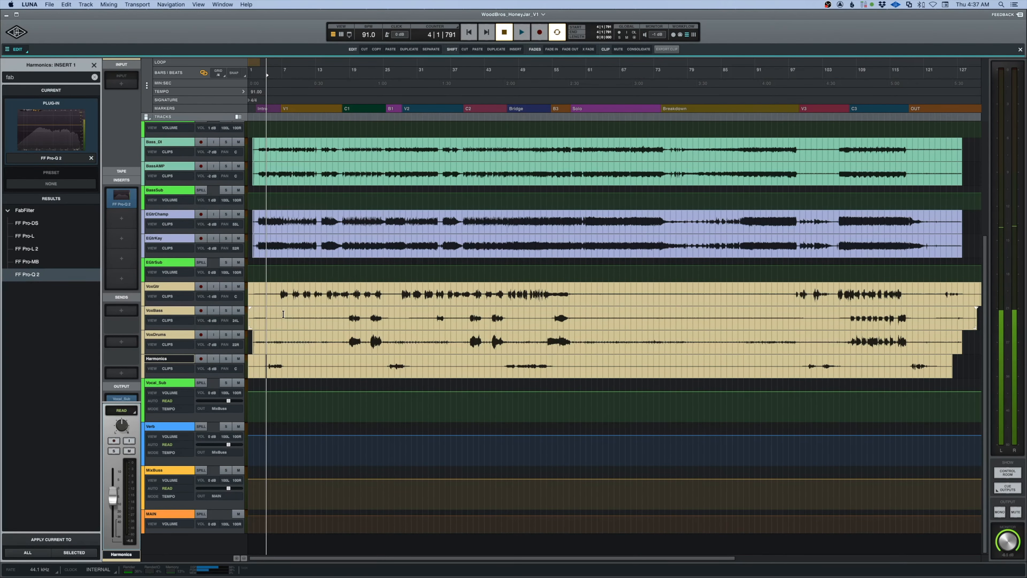
pyautogui.press('super+equal')
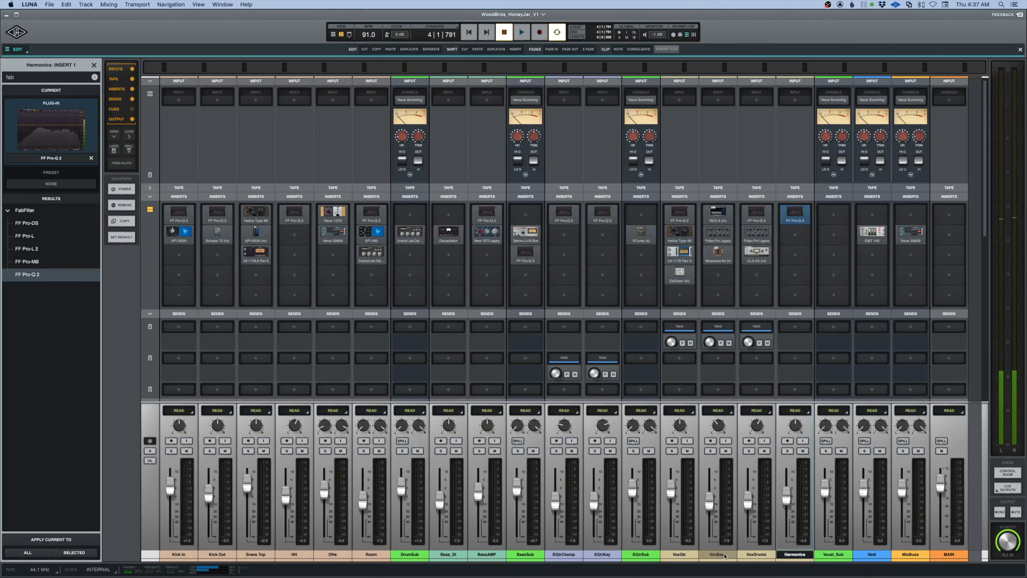
pyautogui.click(718, 214)
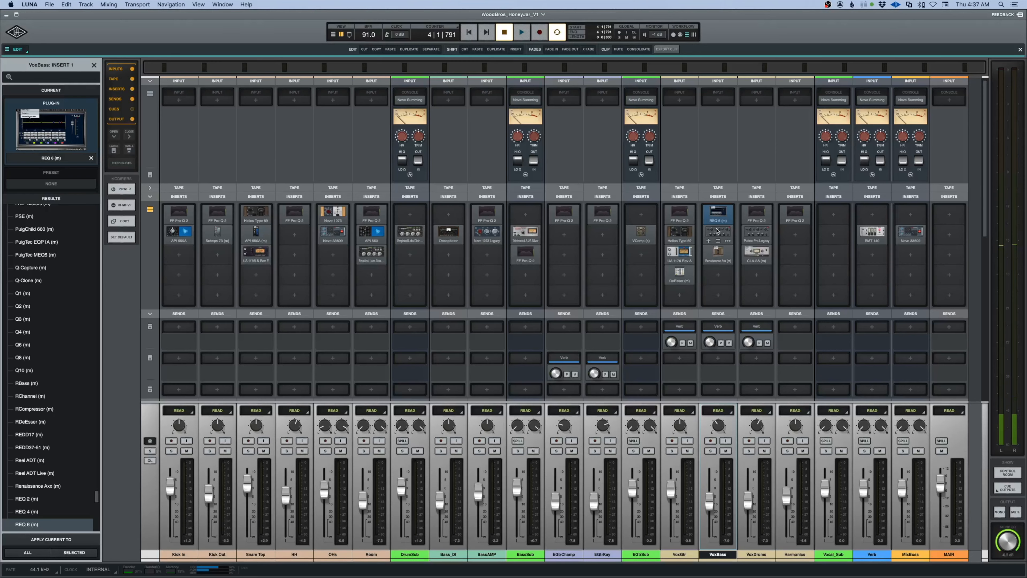
pyautogui.moveTo(718, 232); pyautogui.dragTo(795, 235)
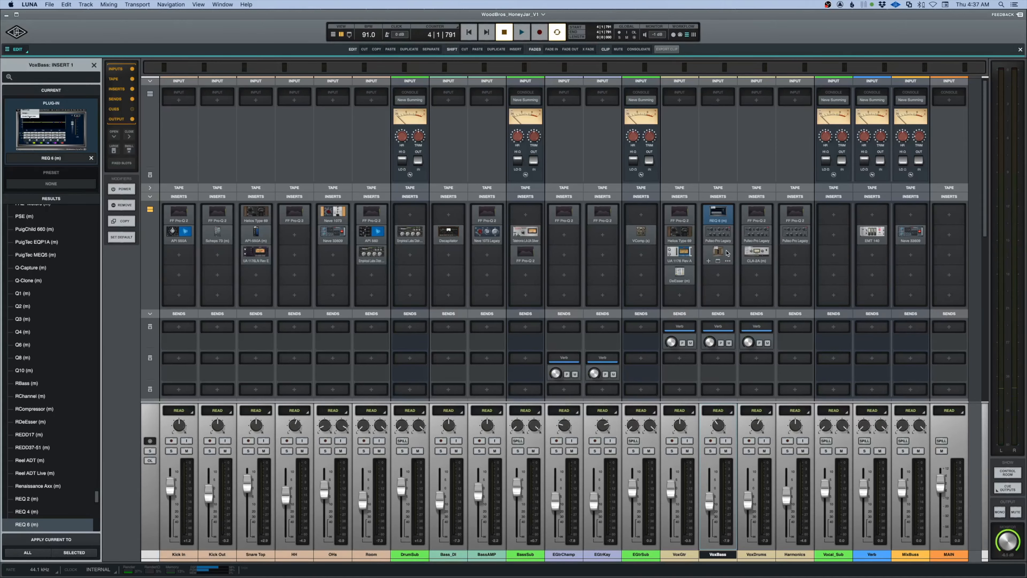
pyautogui.moveTo(718, 251); pyautogui.dragTo(795, 255)
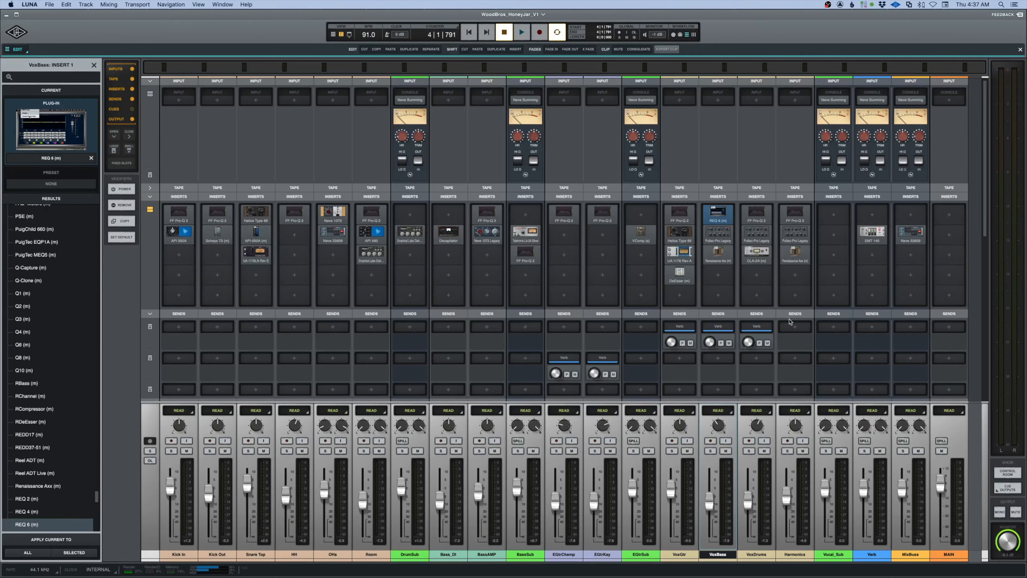
# Open the Harmonica's Pultec-Pro and Renaissance Axx side by side and adjust the compressor's threshold and gain during playback.
pyautogui.click(795, 234)
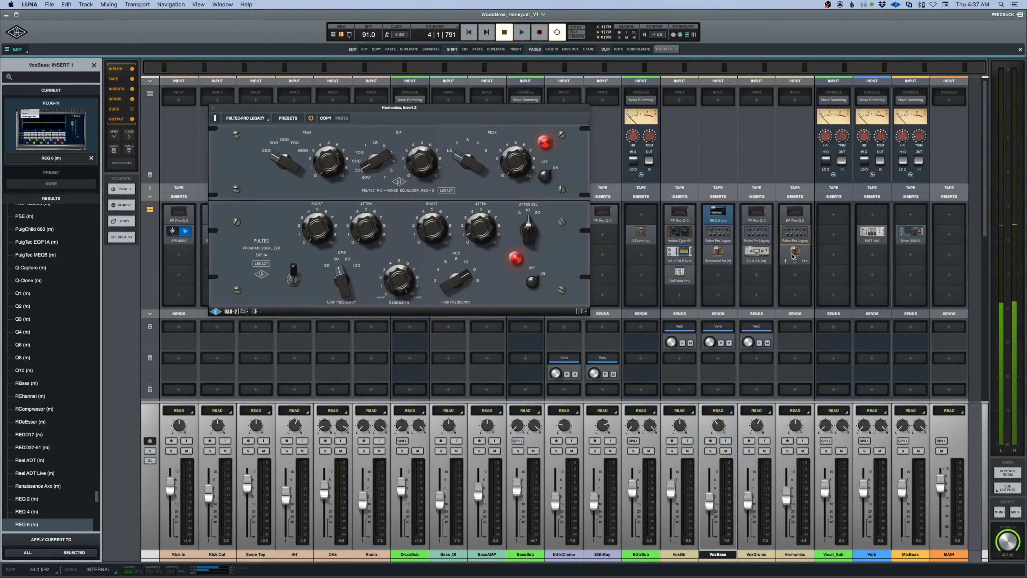
pyautogui.click(794, 255)
pyautogui.moveTo(328, 115); pyautogui.dragTo(701, 113)
pyautogui.press('space')
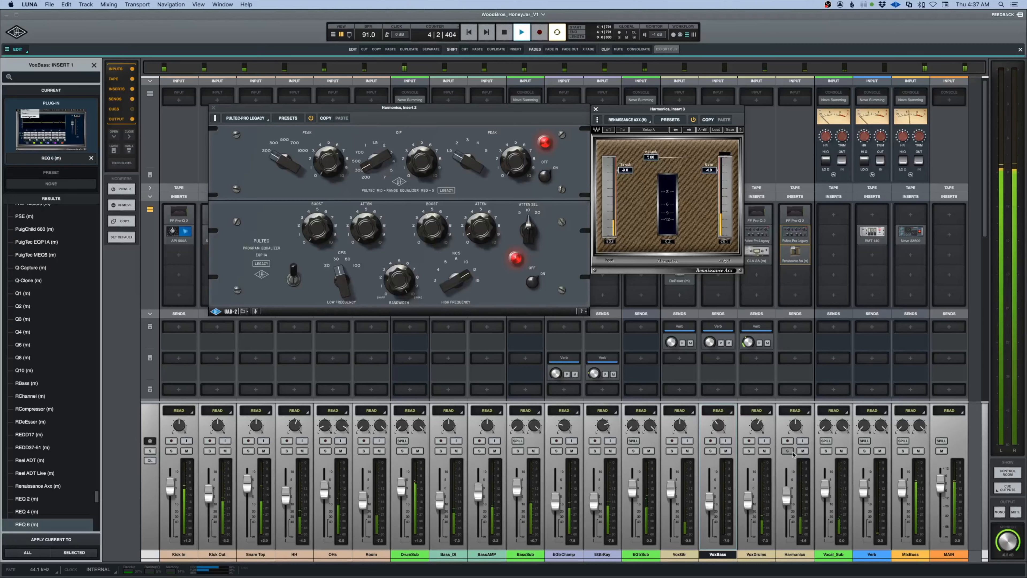
pyautogui.moveTo(626, 173); pyautogui.dragTo(626, 170)
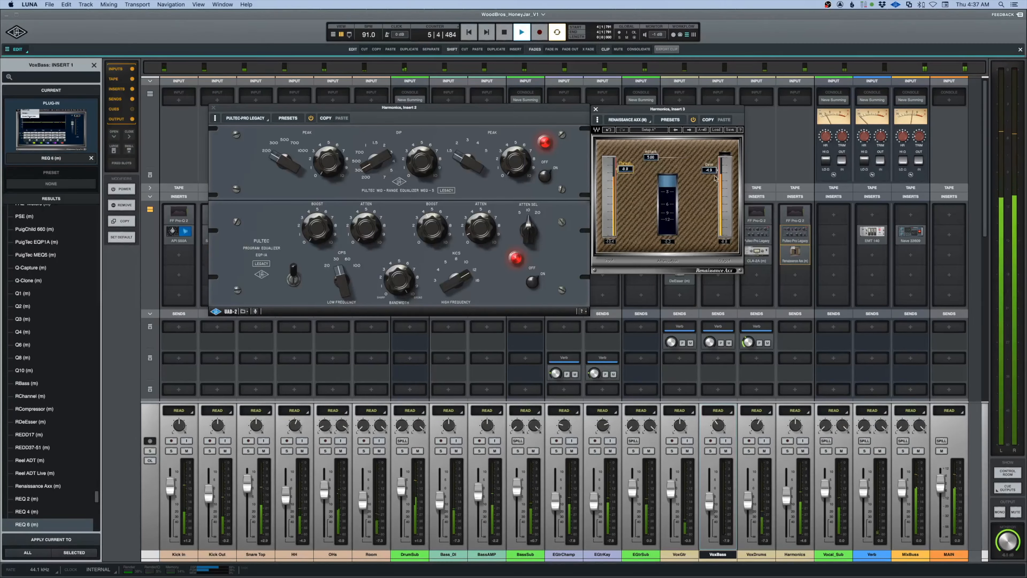
pyautogui.moveTo(708, 170); pyautogui.dragTo(708, 172)
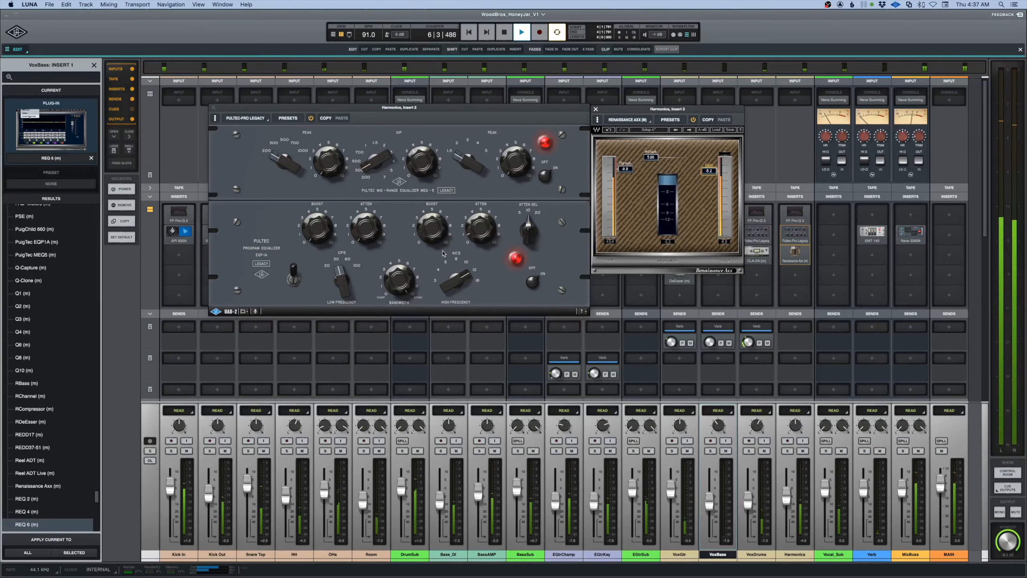
# Adjust the midrange dip on the Harmonica's Pultec-Pro and close both plug-in windows.
pyautogui.moveTo(421, 161); pyautogui.dragTo(417, 175)
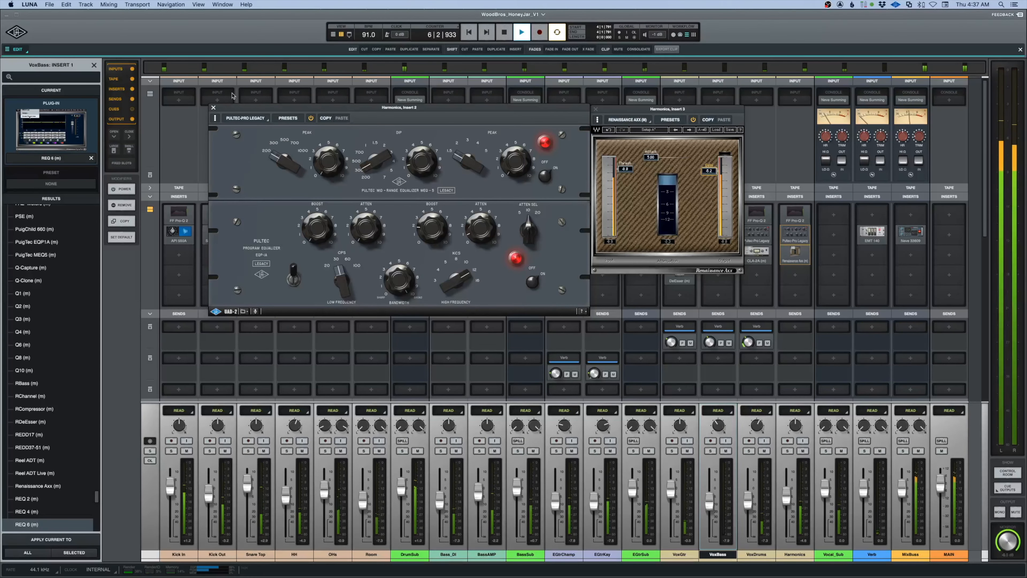
pyautogui.click(213, 108)
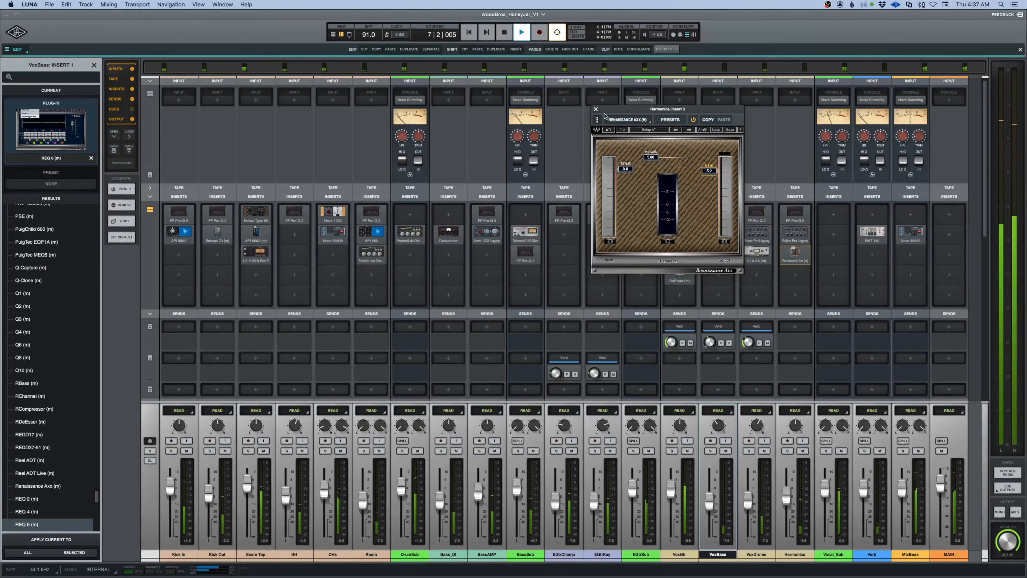
pyautogui.click(595, 110)
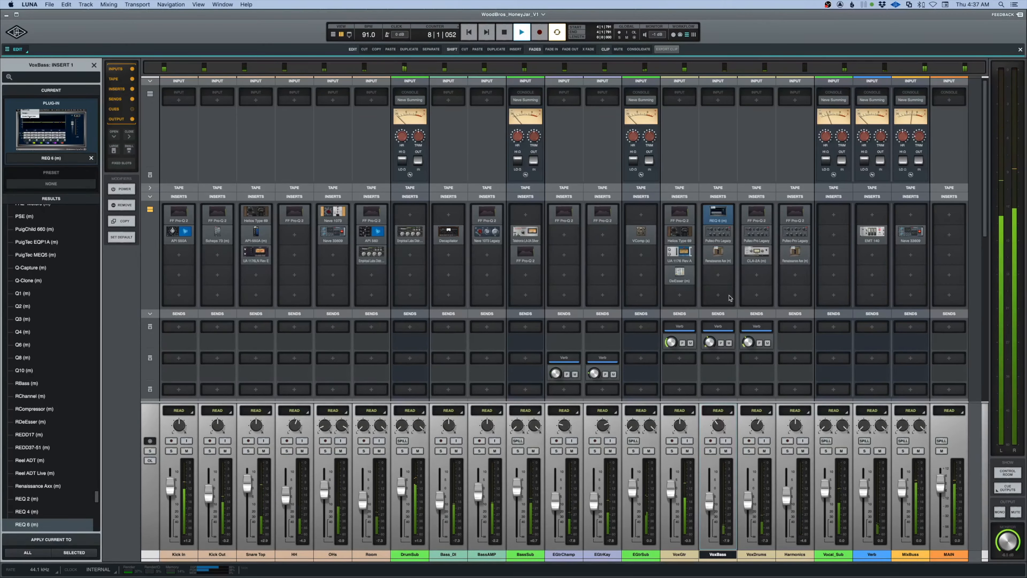
# Route the Harmonica track's first send to the Verb bus and check it during playback.
pyautogui.click(794, 326)
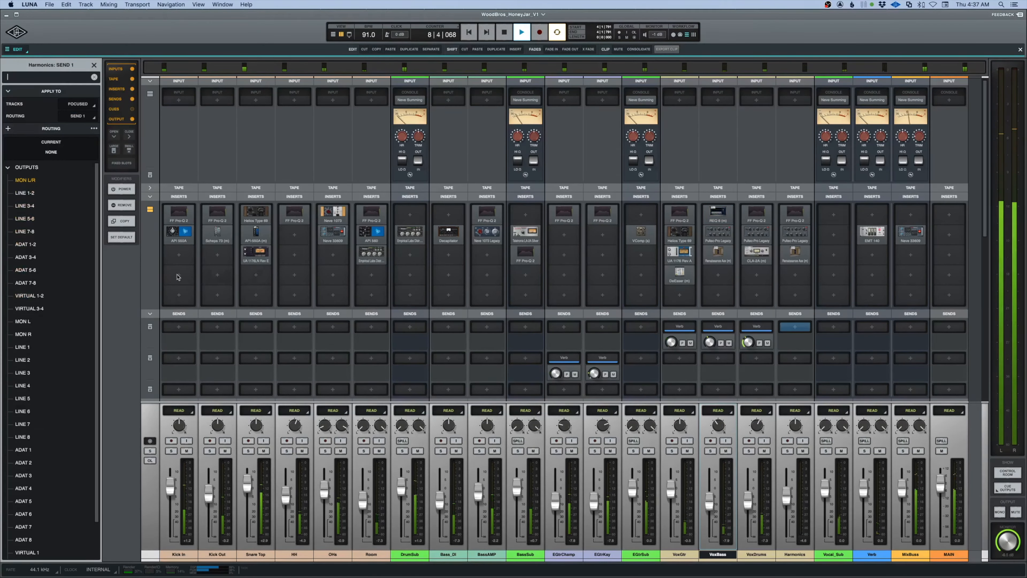
pyautogui.press('space')
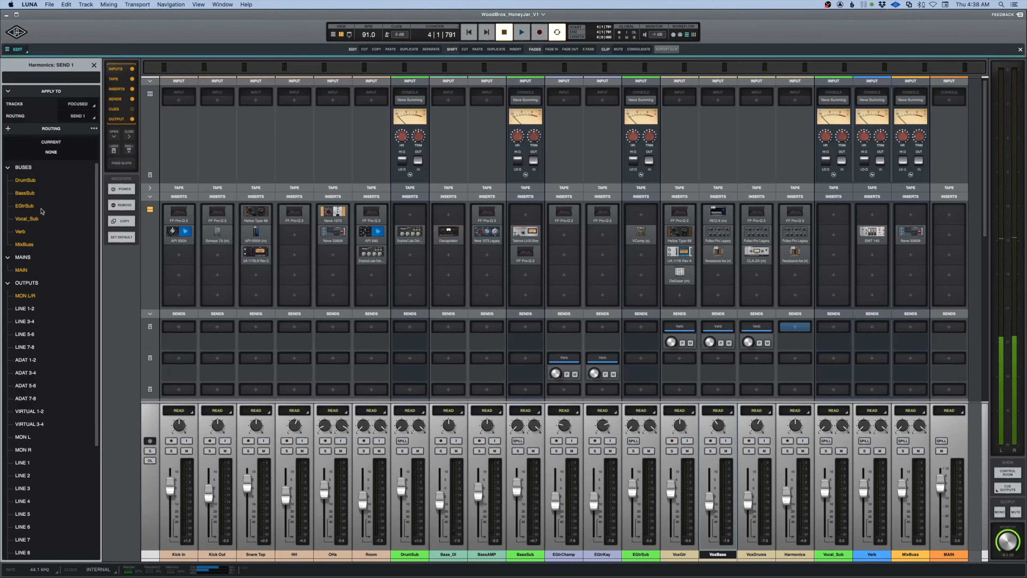
pyautogui.click(23, 231)
pyautogui.press('space')
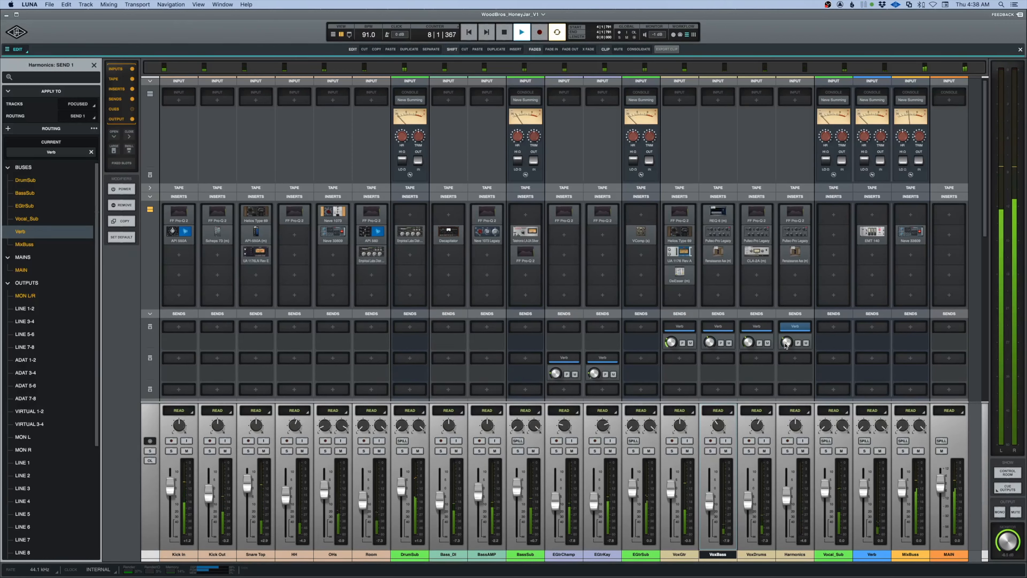
pyautogui.press('space')
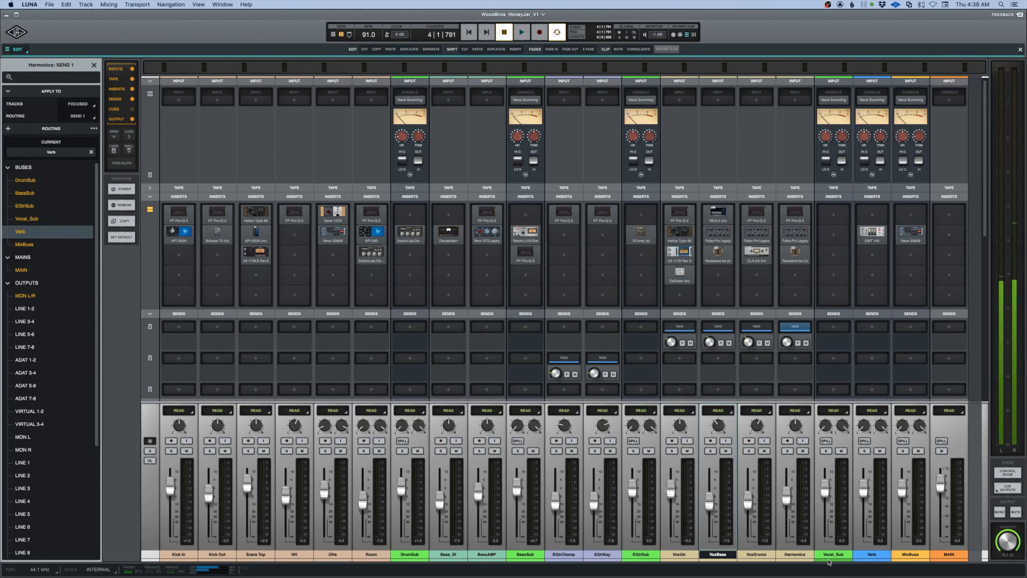
# Insert the EP-34 Tape Echo in VoxGtr's fifth insert slot, reposition its window and switch the inserts to the compact list view.
pyautogui.click(679, 554)
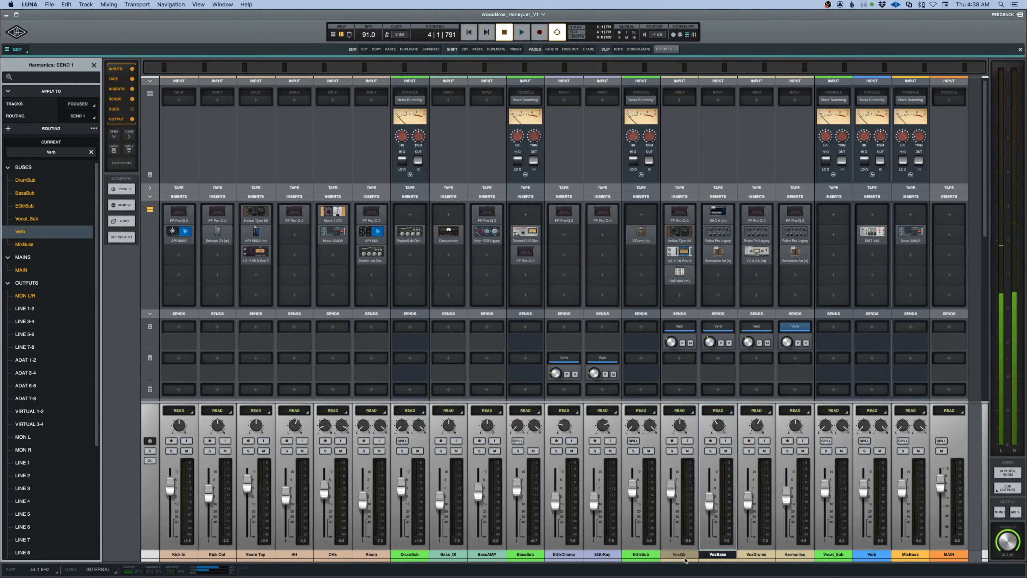
pyautogui.click(679, 294)
pyautogui.write('e')
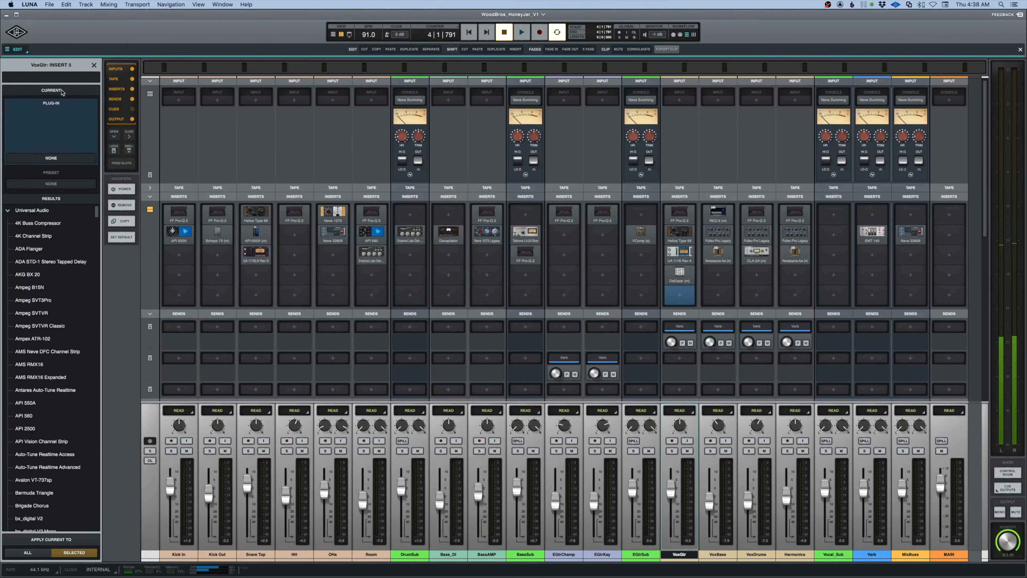
pyautogui.write('p')
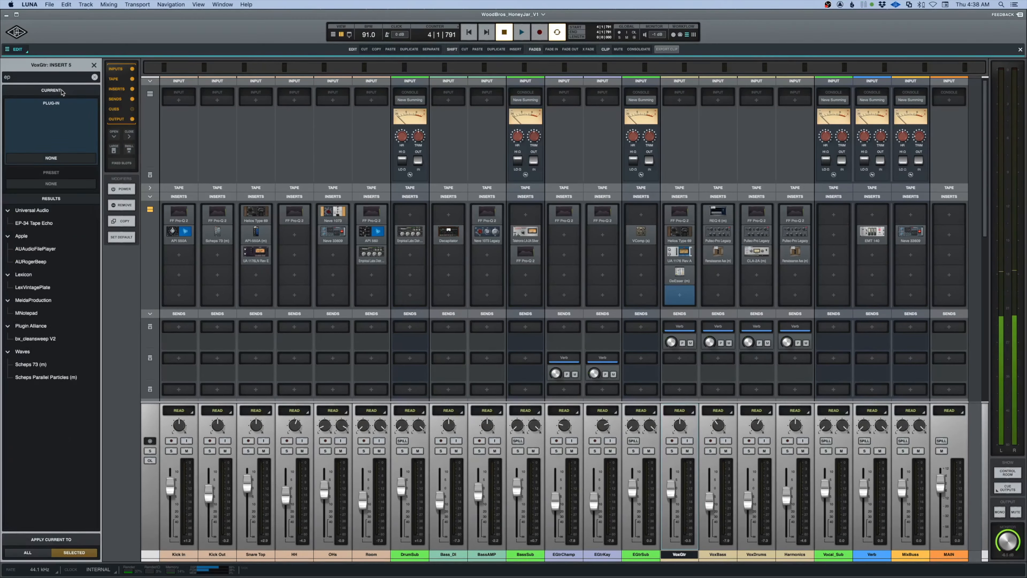
pyautogui.click(34, 223)
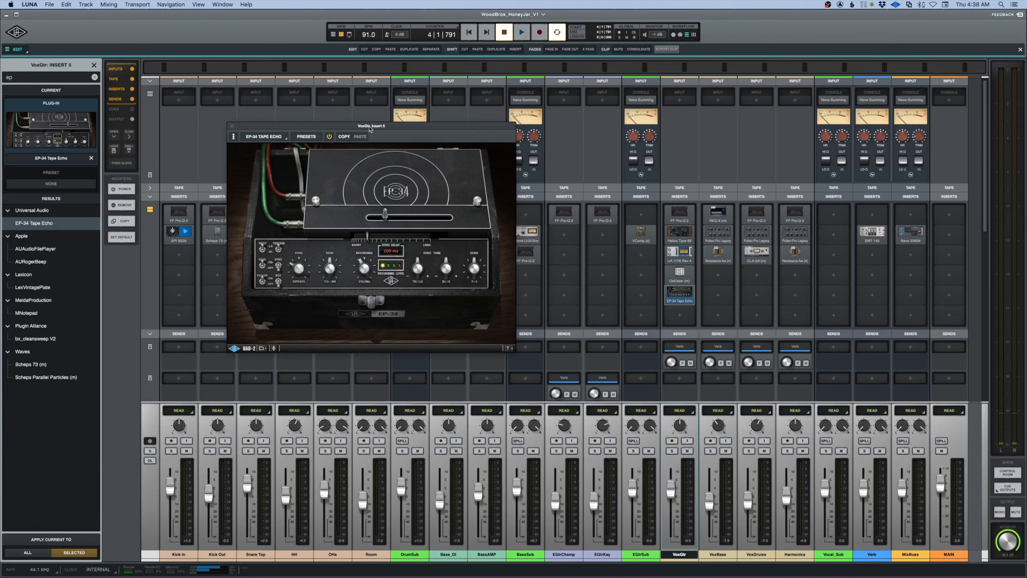
pyautogui.moveTo(369, 128); pyautogui.dragTo(464, 184)
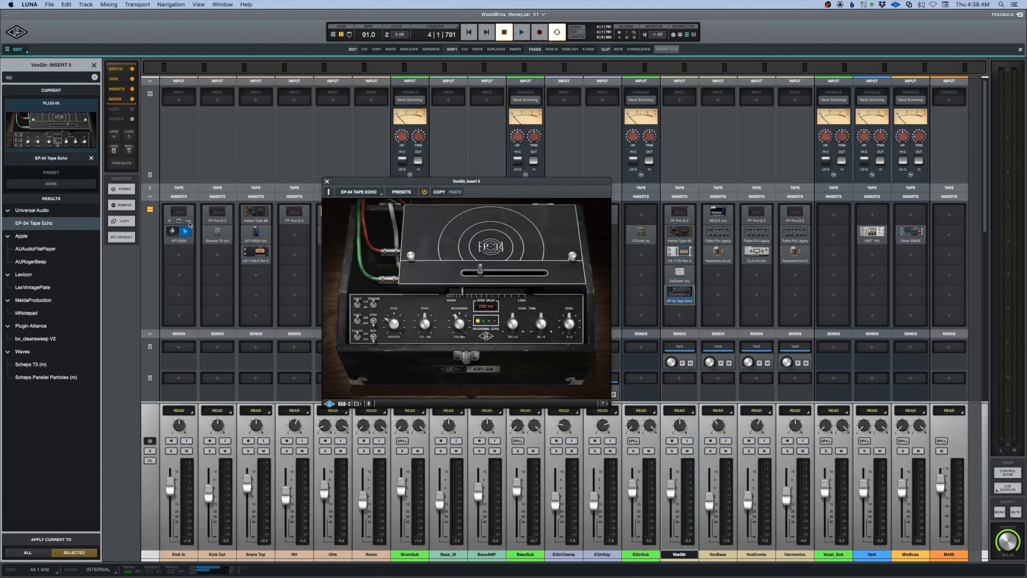
pyautogui.click(150, 210)
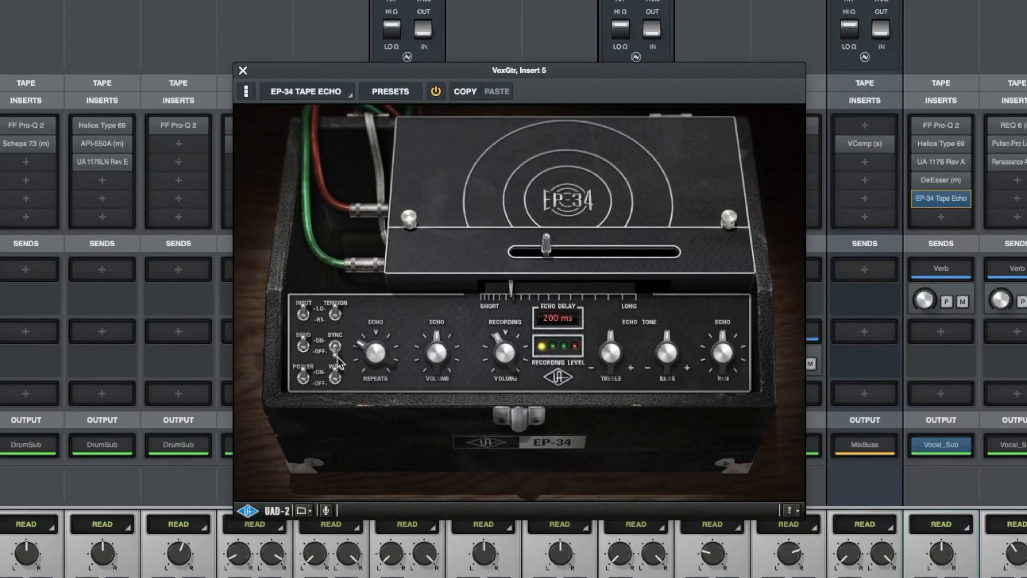
# Toggle the EP-34's Wet switch, turn on tempo sync and set the echo delay to 1/32D.
pyautogui.click(335, 376)
pyautogui.click(334, 352)
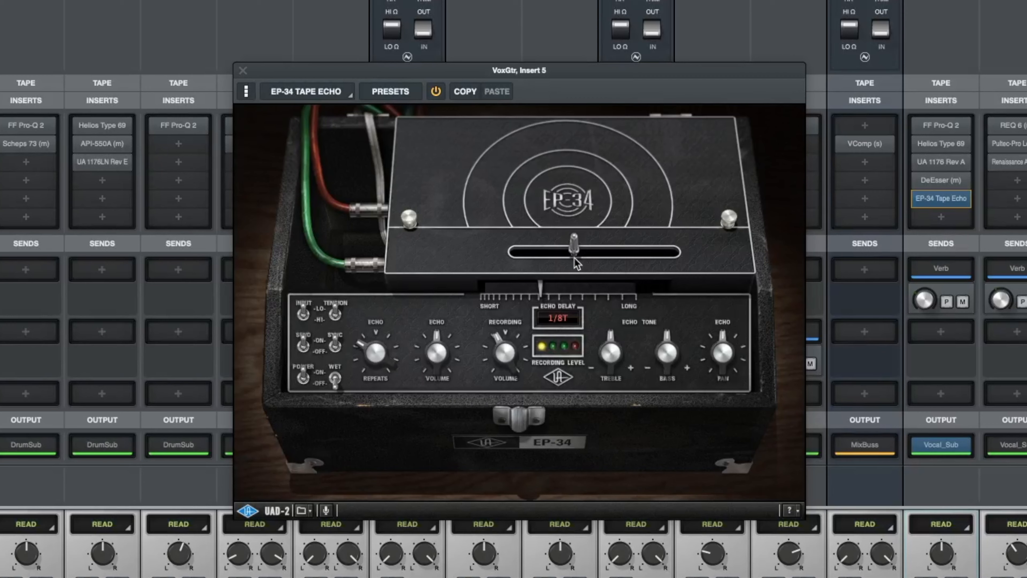
pyautogui.moveTo(574, 255)
pyautogui.mouseDown()
pyautogui.moveTo(588, 255)
pyautogui.moveTo(560, 258)
pyautogui.mouseUp()
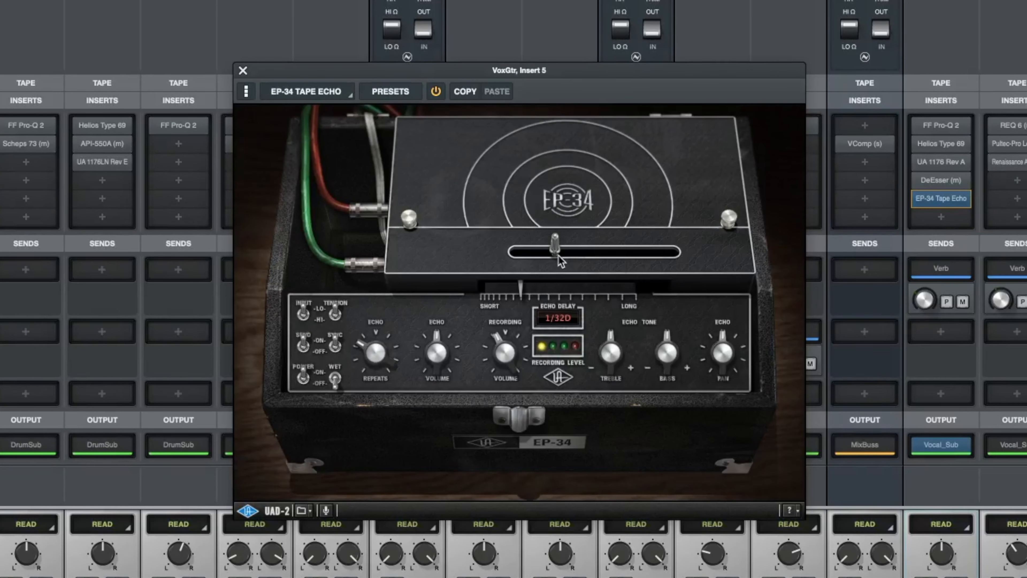
# Play the soloed VoxGtr from where the vocal starts and mute its Verb send in the mixer.
pyautogui.press('super+equal')
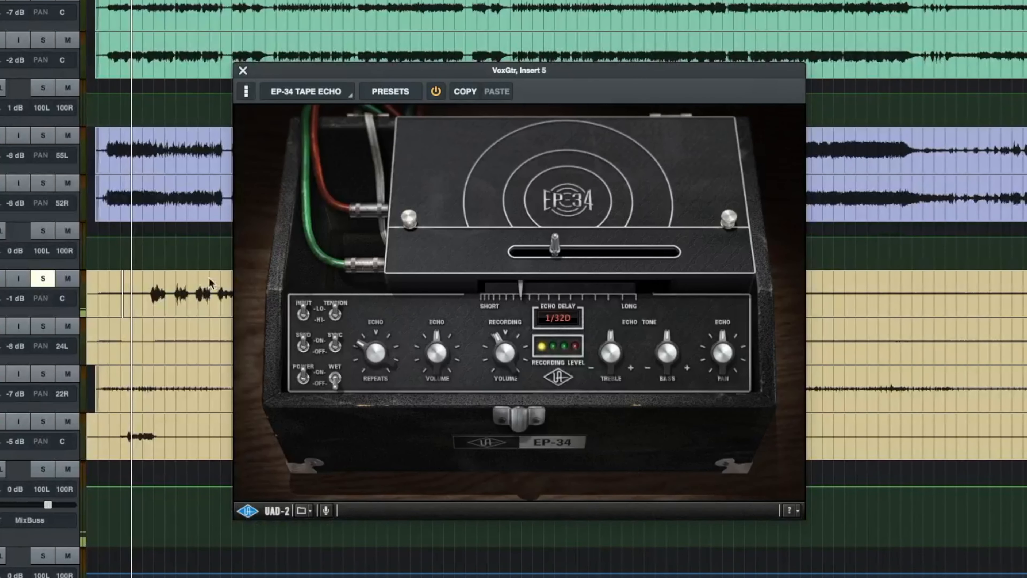
pyautogui.press('space')
pyautogui.click(149, 276)
pyautogui.press('space')
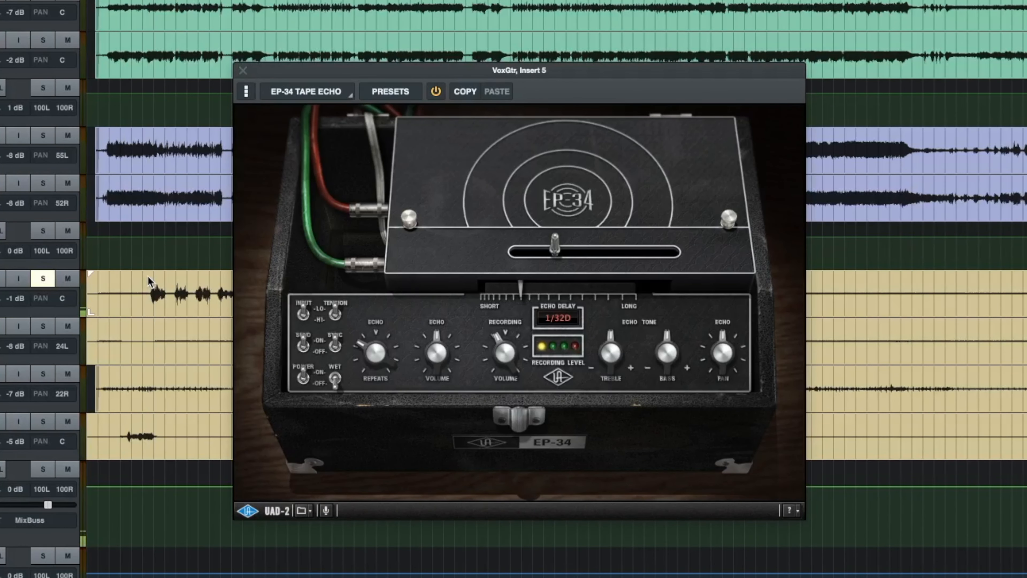
pyautogui.press('F3')
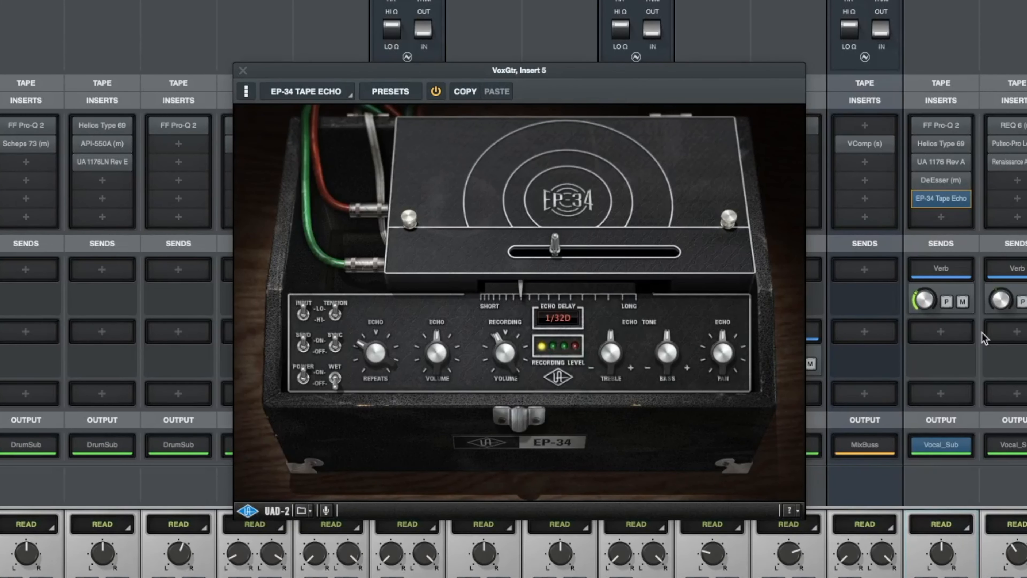
pyautogui.click(964, 303)
# Lower the EP-34's Echo Repeats slightly and raise its Echo Volume and Recording Volume.
pyautogui.moveTo(375, 360); pyautogui.dragTo(374, 395)
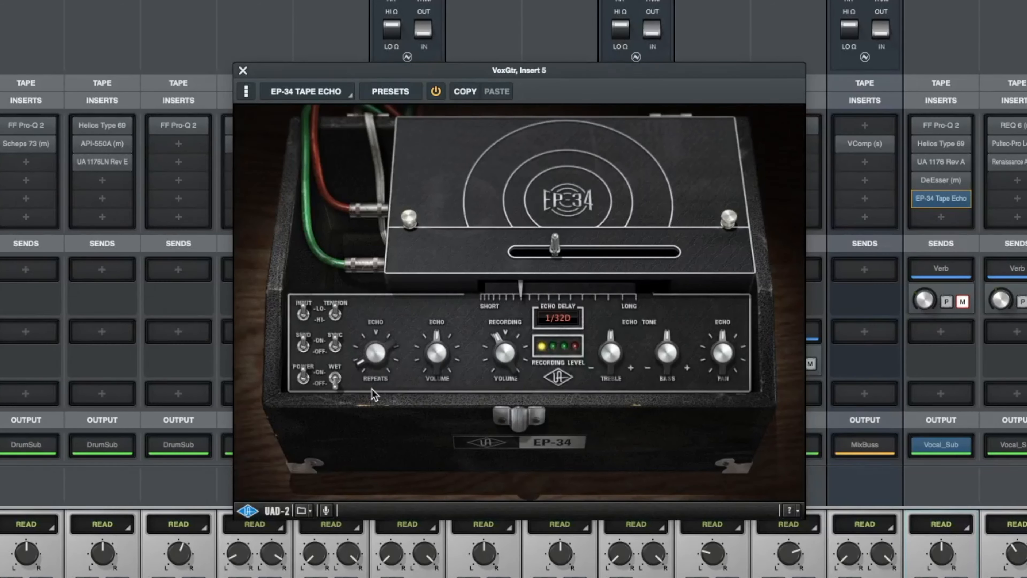
pyautogui.moveTo(439, 352); pyautogui.dragTo(442, 336)
pyautogui.moveTo(506, 352); pyautogui.dragTo(522, 322)
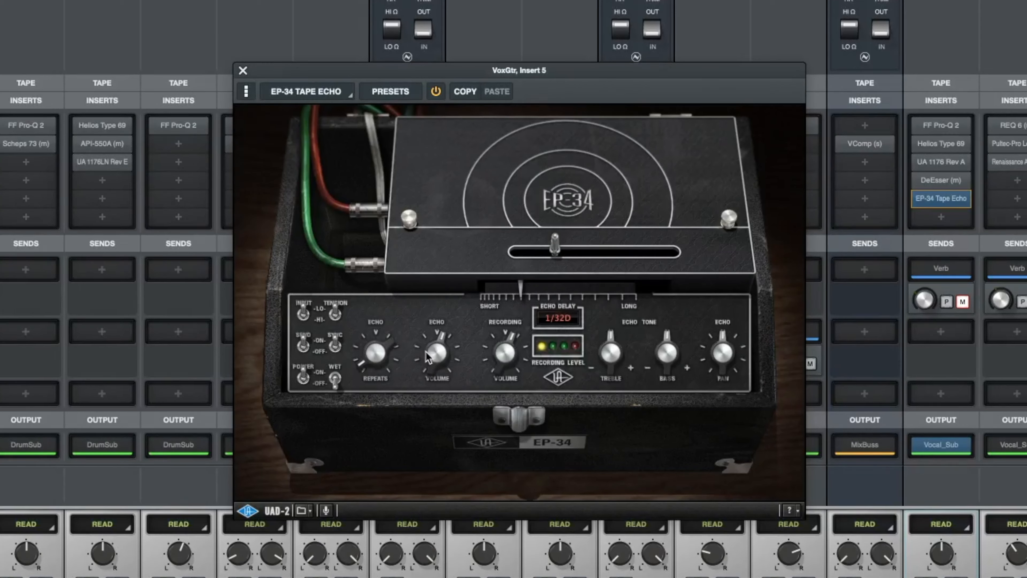
# Audition extreme Echo Volume and Repeats settings on the EP-34, leave both low and fine-tune the Recording Volume.
pyautogui.moveTo(426, 351); pyautogui.dragTo(436, 415)
pyautogui.moveTo(432, 359); pyautogui.dragTo(438, 285)
pyautogui.moveTo(435, 360); pyautogui.dragTo(441, 387)
pyautogui.moveTo(389, 360); pyautogui.dragTo(391, 285)
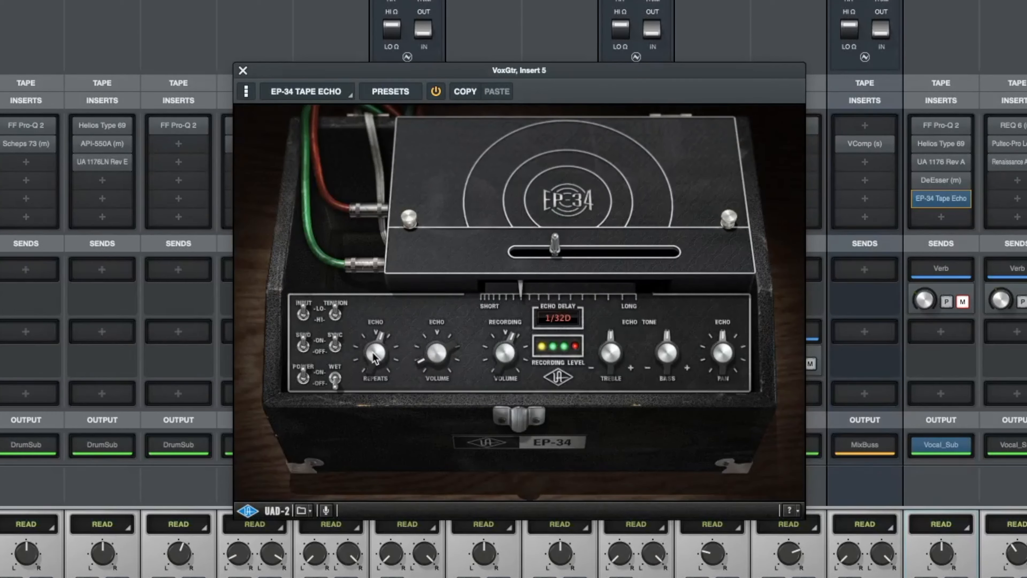
pyautogui.moveTo(373, 352); pyautogui.dragTo(374, 383)
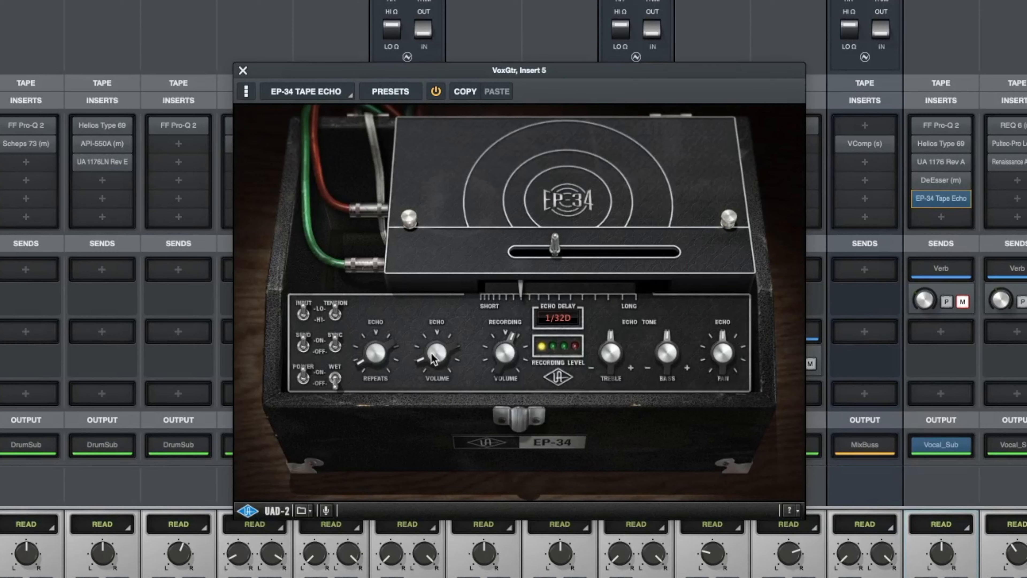
pyautogui.moveTo(502, 365)
pyautogui.mouseDown()
pyautogui.moveTo(506, 316)
pyautogui.moveTo(500, 358)
pyautogui.mouseUp()
# Compare synced and unsynced echo delay times on the EP-34, then leave sync on with the delay at 1/16.
pyautogui.moveTo(551, 252); pyautogui.dragTo(548, 252)
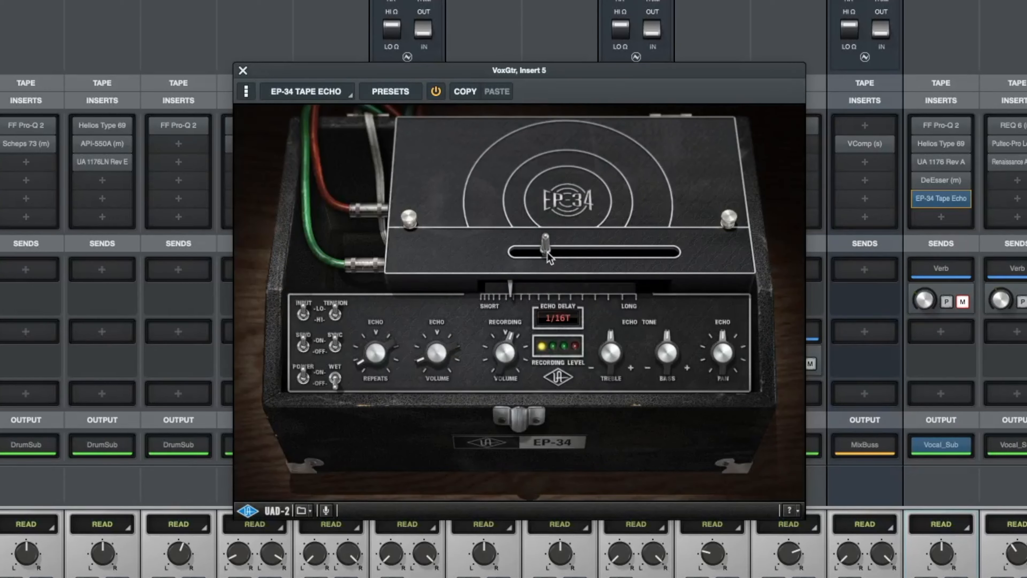
pyautogui.moveTo(547, 252); pyautogui.dragTo(557, 253)
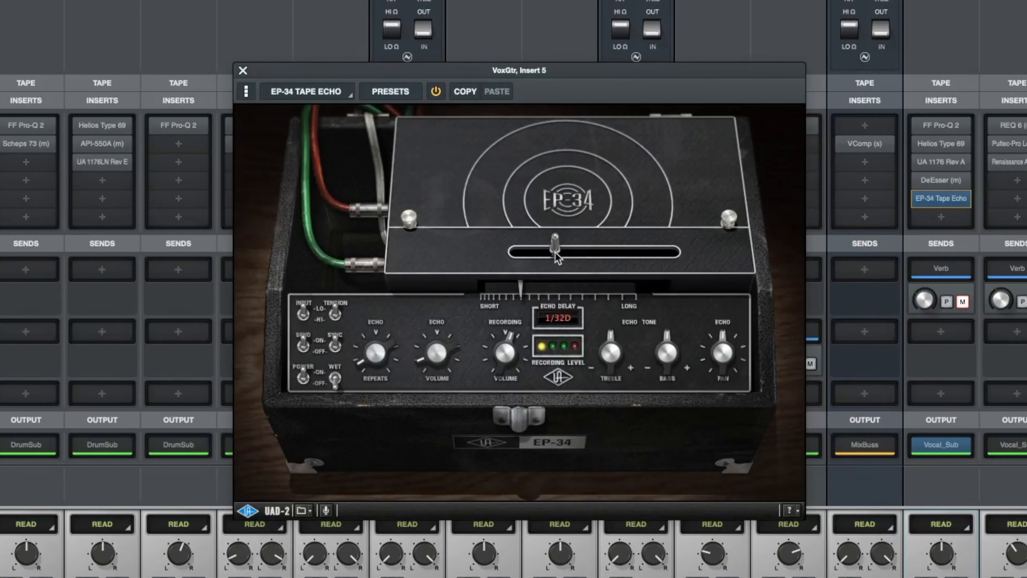
pyautogui.click(337, 351)
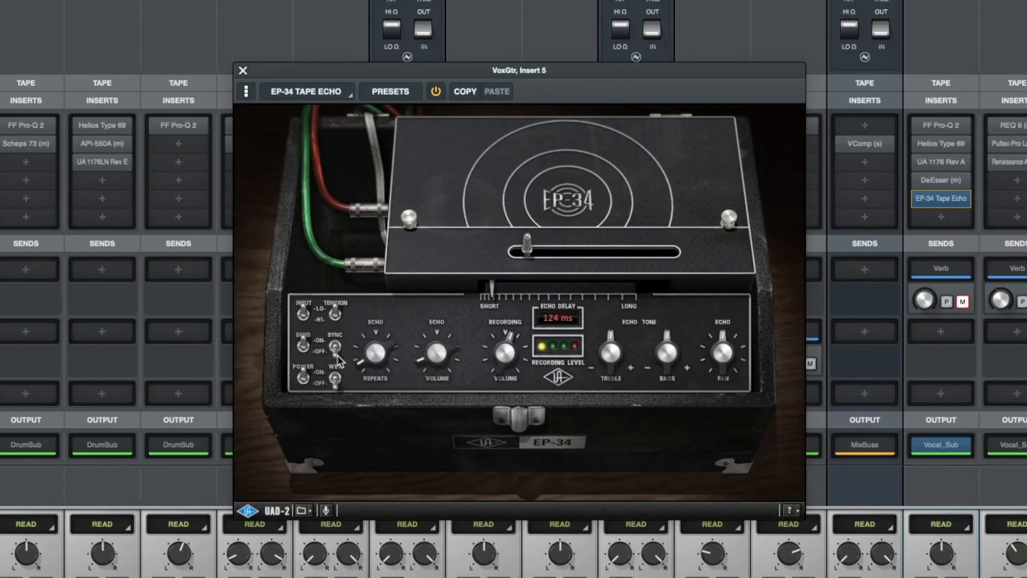
pyautogui.click(338, 355)
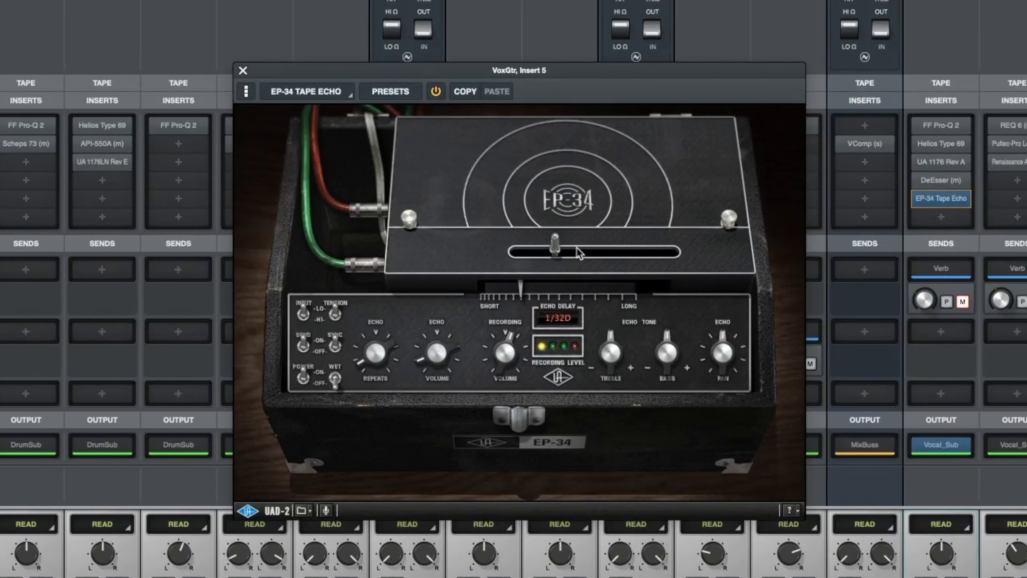
pyautogui.moveTo(555, 251); pyautogui.dragTo(567, 253)
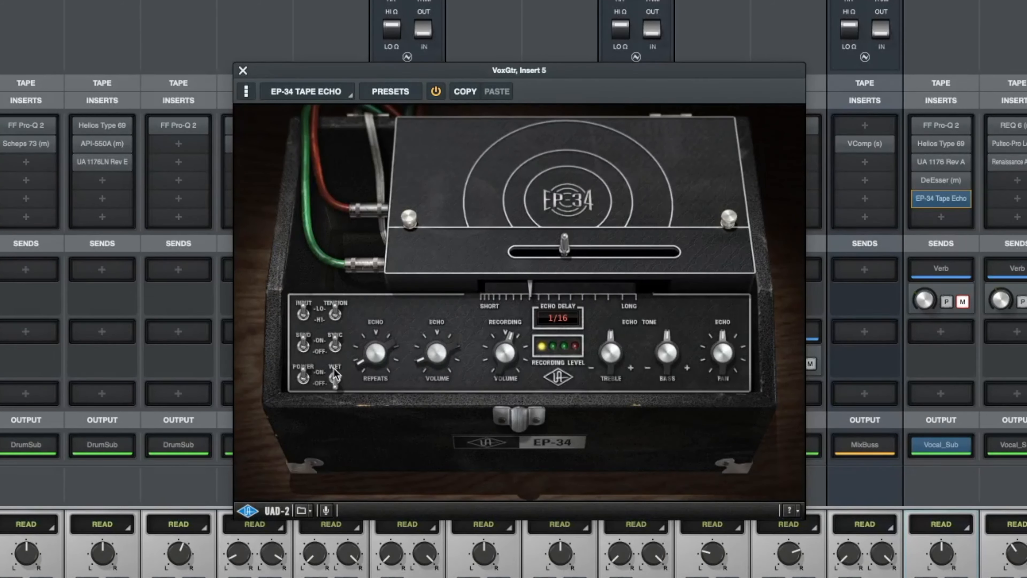
pyautogui.click(334, 347)
pyautogui.click(335, 348)
# Lower the EP-34's Echo Treble slightly, unmute VoxGtr's Verb send and close the plug-in window.
pyautogui.moveTo(612, 358); pyautogui.dragTo(613, 365)
pyautogui.click(962, 302)
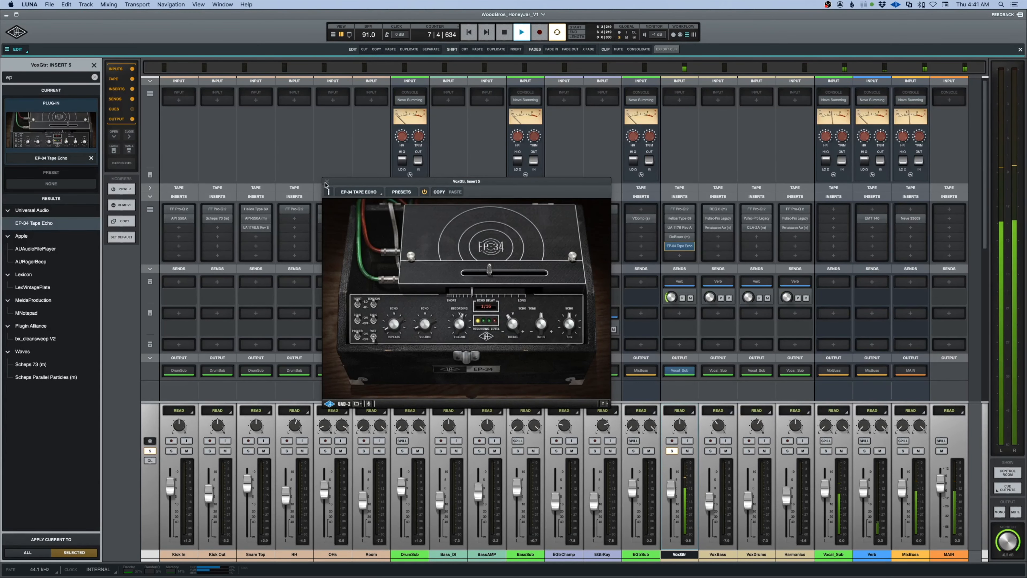
pyautogui.press('super+w')
# Unsolo VoxGtr and fine-tune its fader level while listening to the full mix.
pyautogui.click(672, 451)
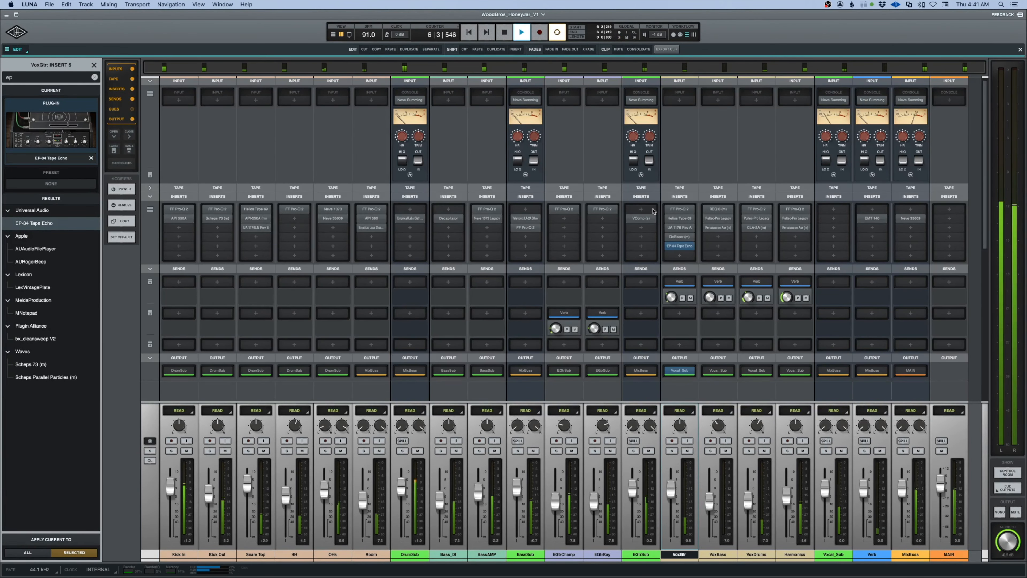
pyautogui.moveTo(670, 489); pyautogui.dragTo(670, 494)
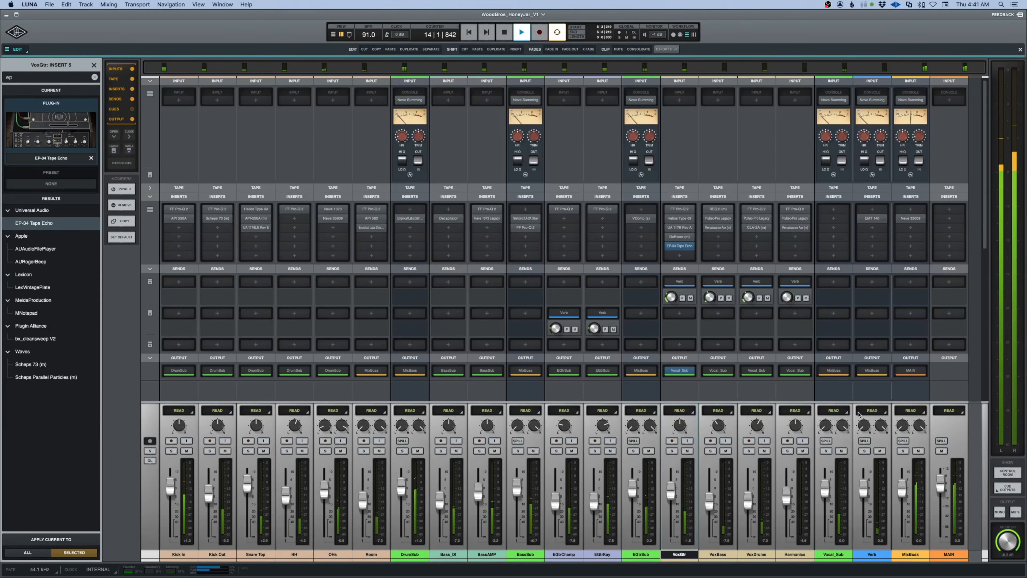
pyautogui.press('space')
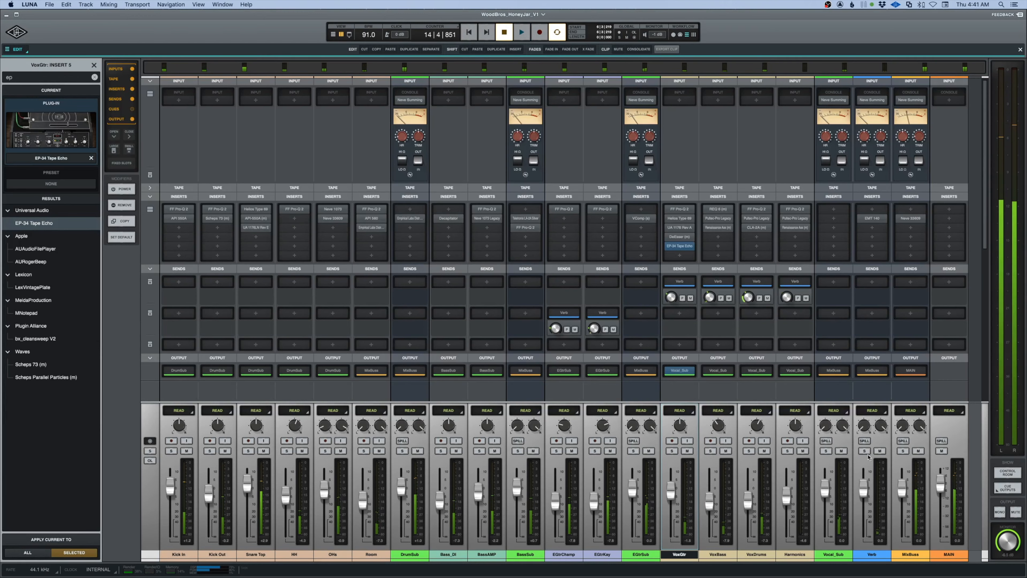
# Solo the Verb bus, insert the Thermionic Culture Vulture in its first slot and reposition the plug-in window.
pyautogui.click(865, 450)
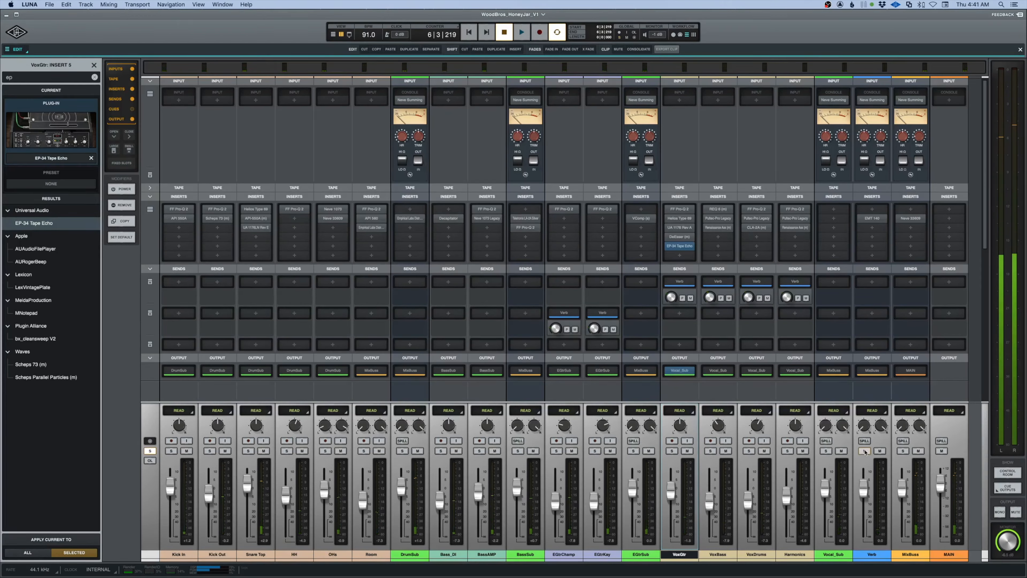
pyautogui.click(873, 210)
pyautogui.click(74, 78)
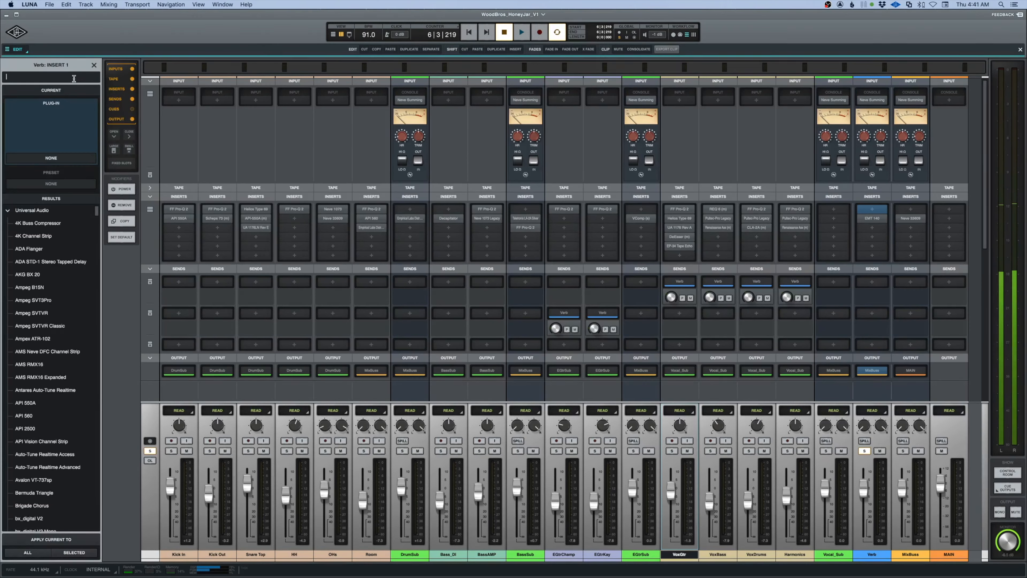
pyautogui.write('th')
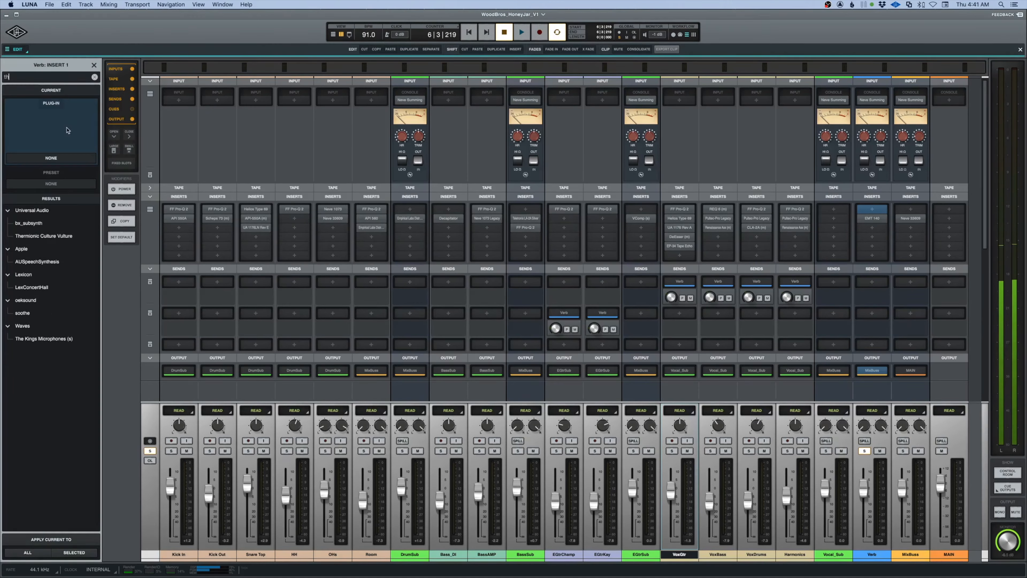
pyautogui.doubleClick(44, 236)
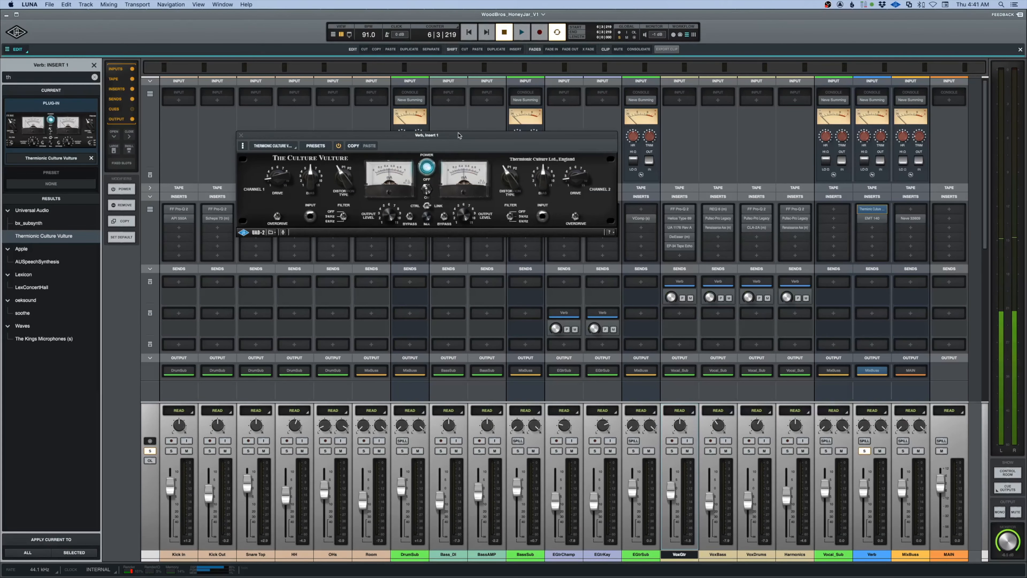
pyautogui.moveTo(456, 131); pyautogui.dragTo(544, 243)
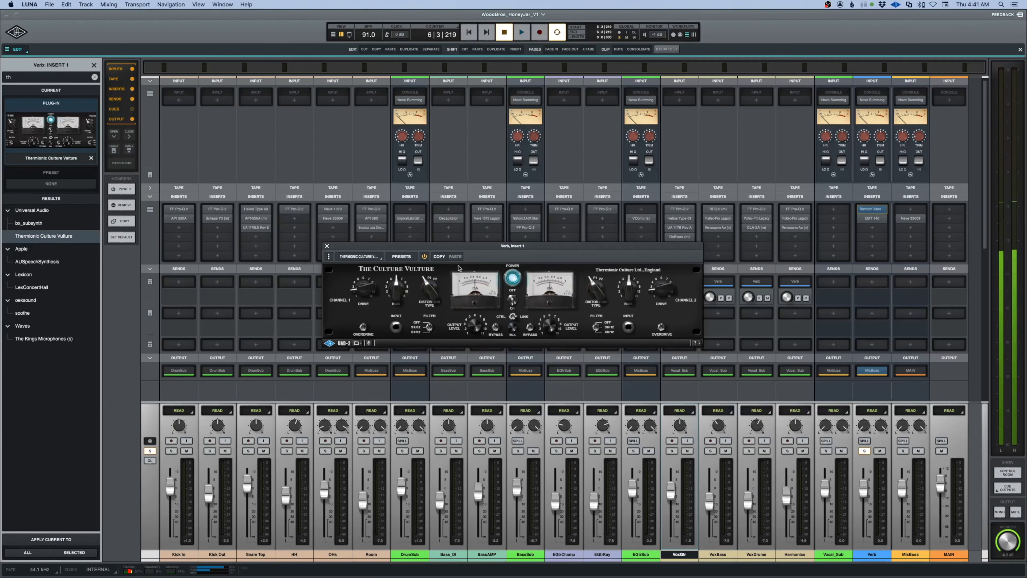
# Load the Drums EMT Plate Driver preset in the Culture Vulture, start playback and unsolo the Verb bus.
pyautogui.click(398, 258)
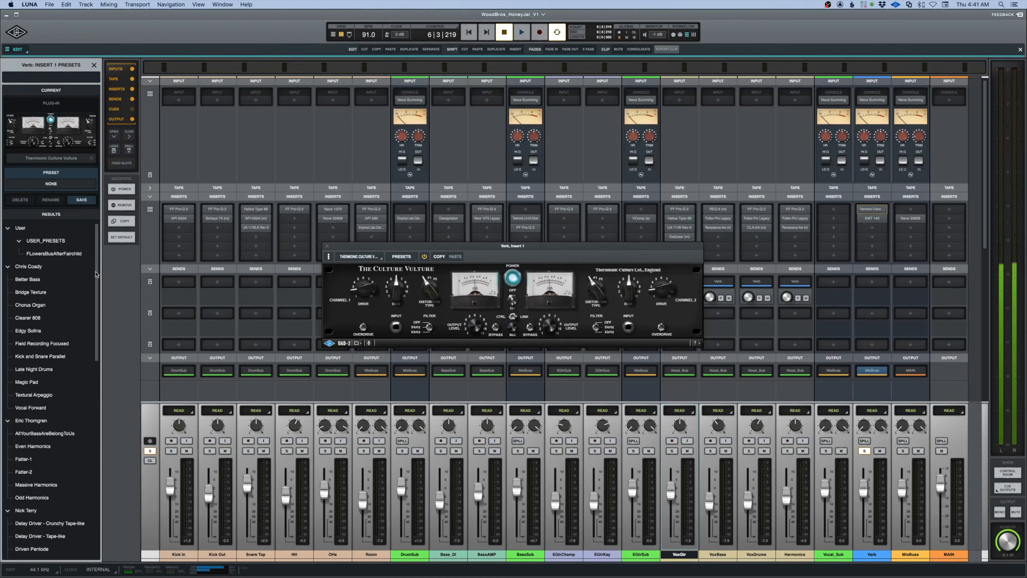
pyautogui.scroll(-5, 29, 316)
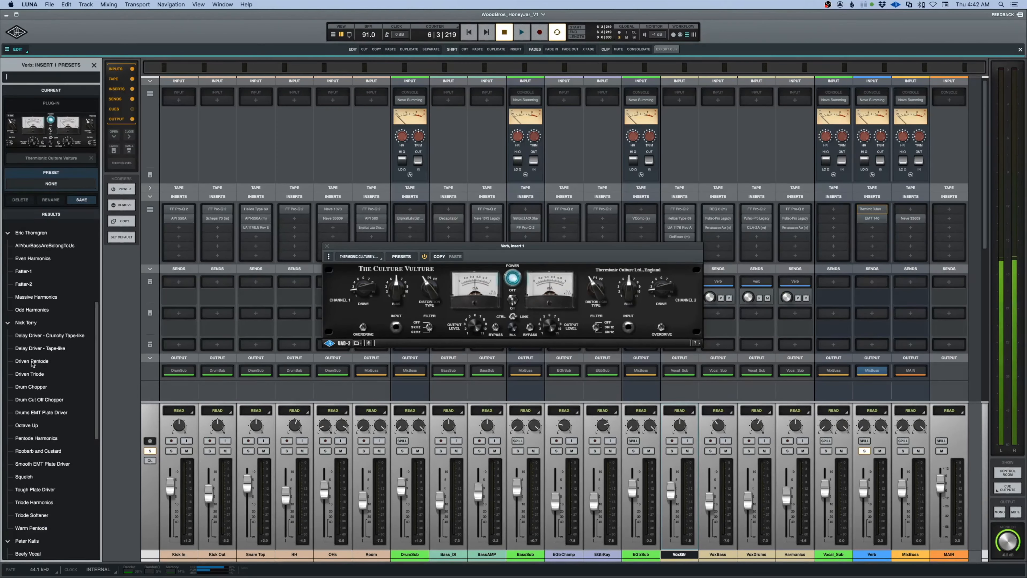
pyautogui.scroll(-2, 32, 364)
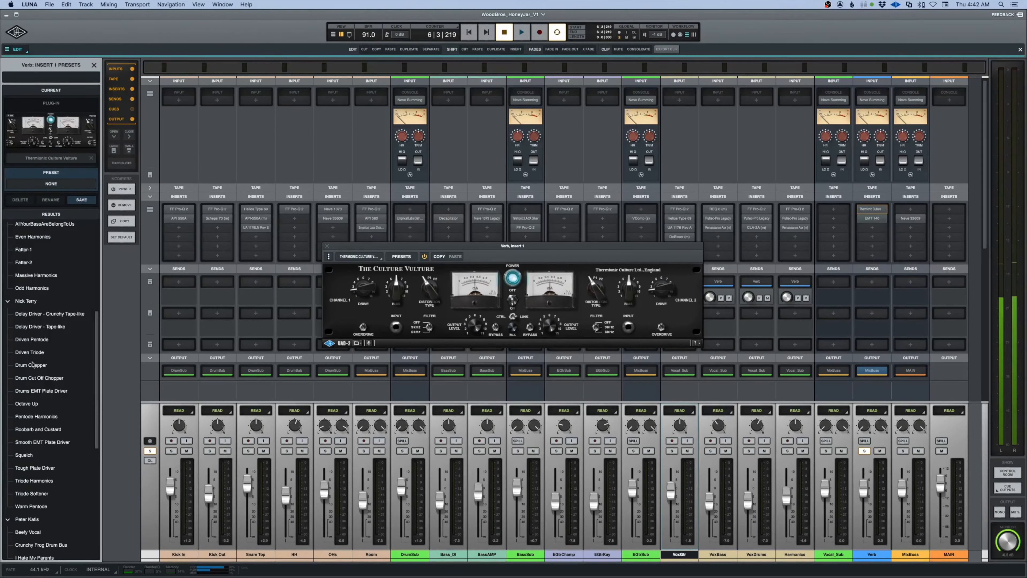
pyautogui.click(34, 392)
pyautogui.press('space')
pyautogui.click(865, 451)
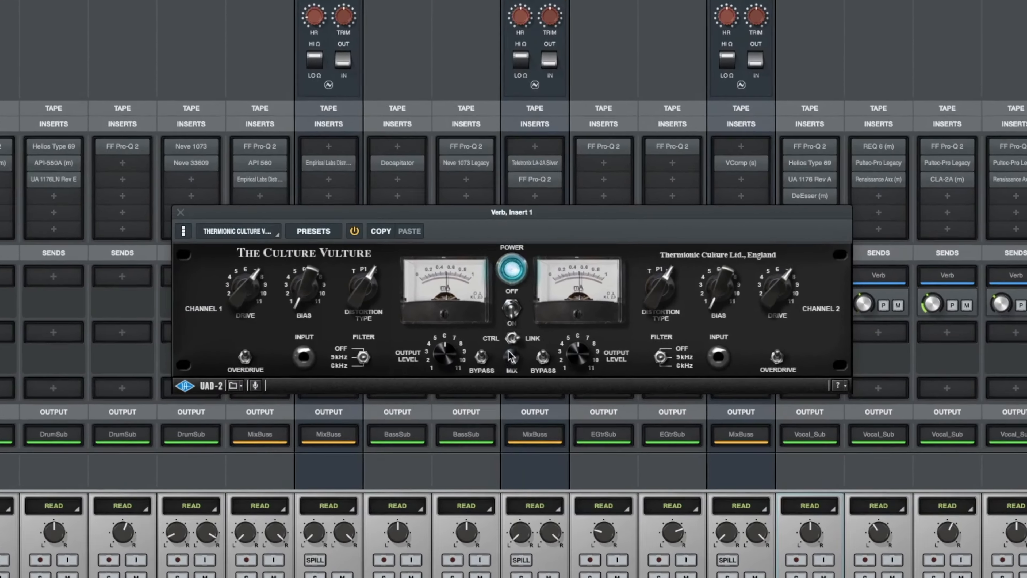
# Raise the Culture Vulture's Drive to about 9, compare the sound with its power off and on, and close the plug-in window.
pyautogui.click(512, 299)
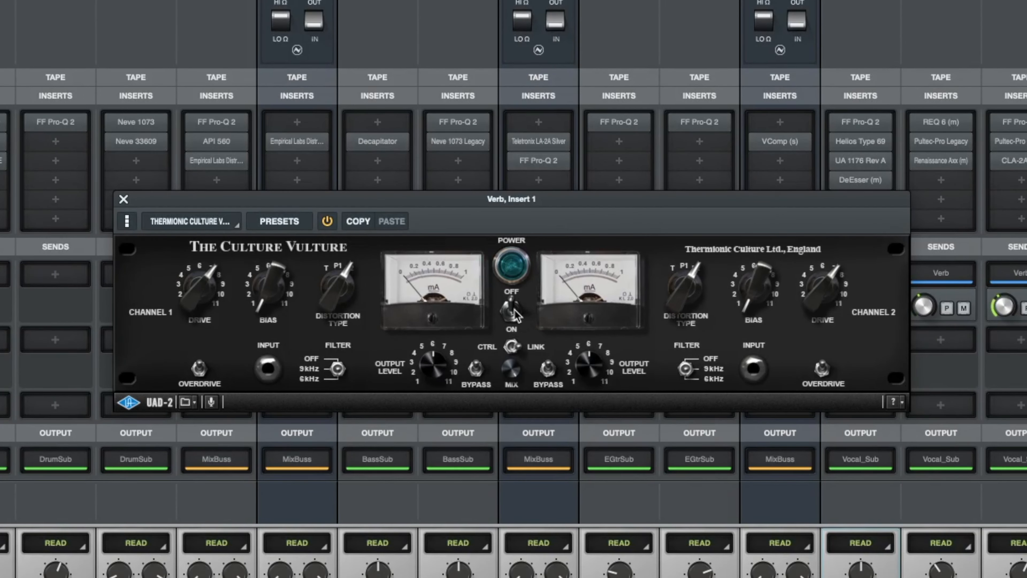
pyautogui.moveTo(204, 303); pyautogui.dragTo(206, 277)
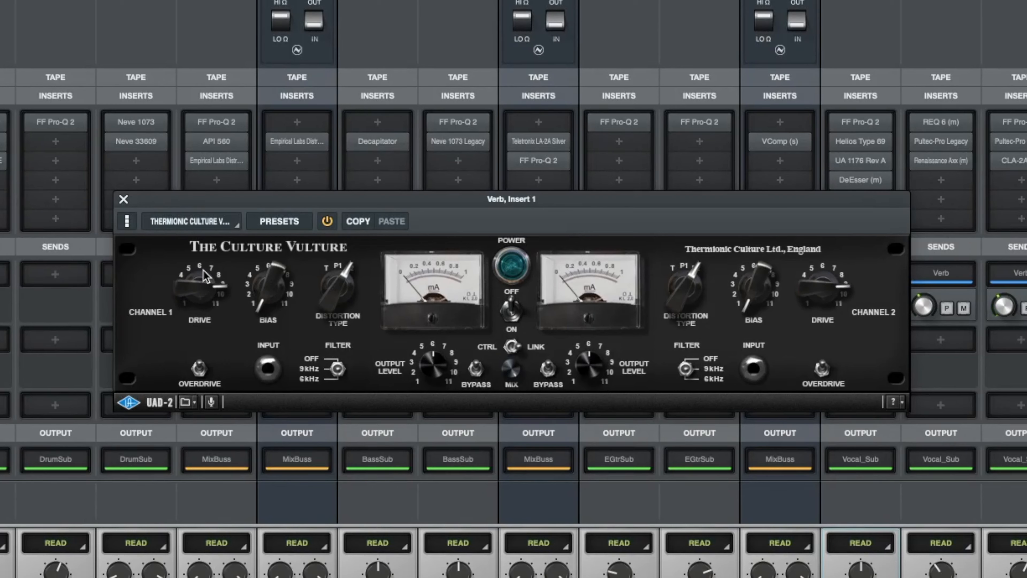
pyautogui.click(513, 311)
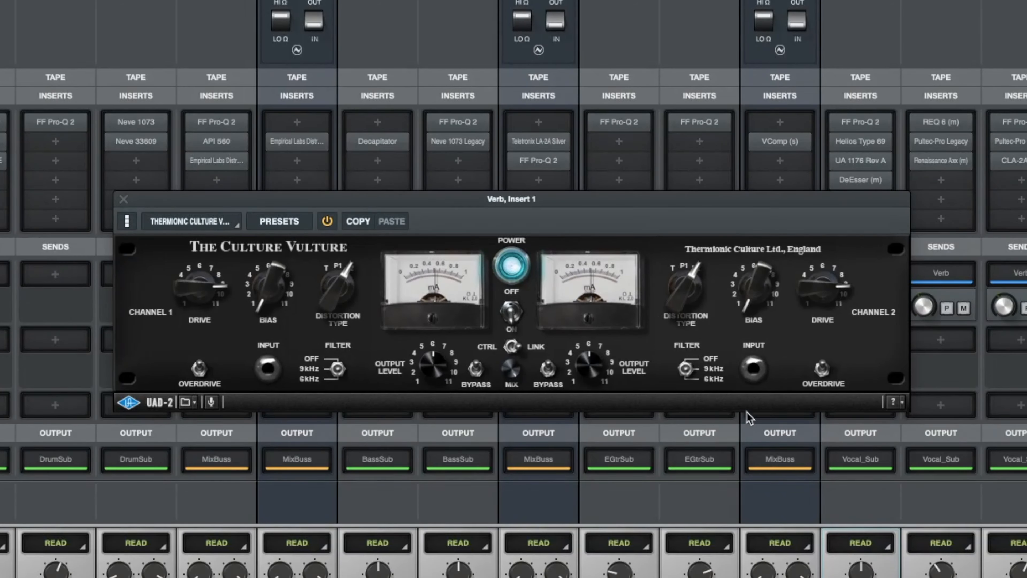
pyautogui.click(512, 316)
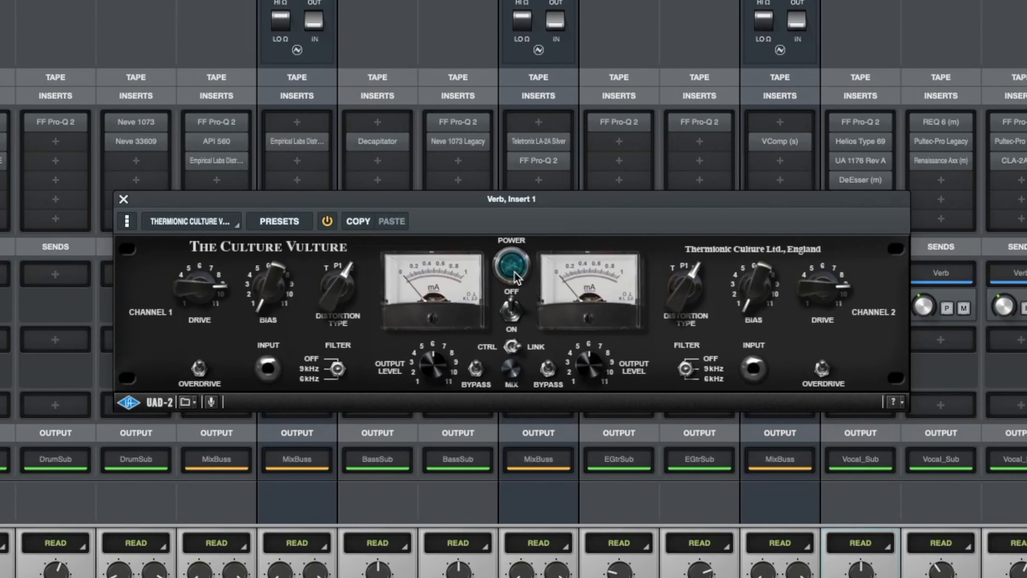
pyautogui.click(511, 313)
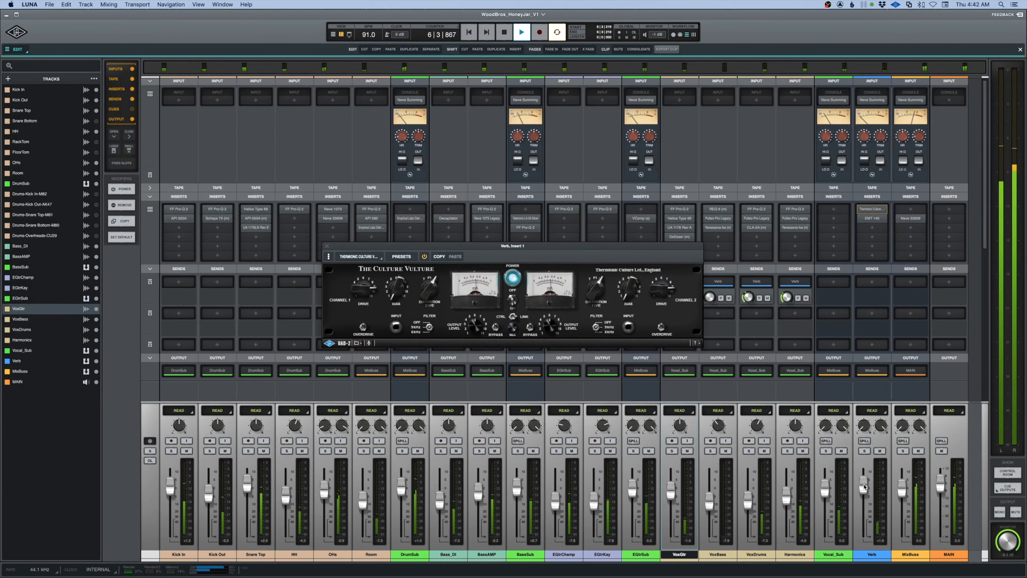
pyautogui.keyDown('alt'); pyautogui.click(864, 486); pyautogui.keyUp('alt')
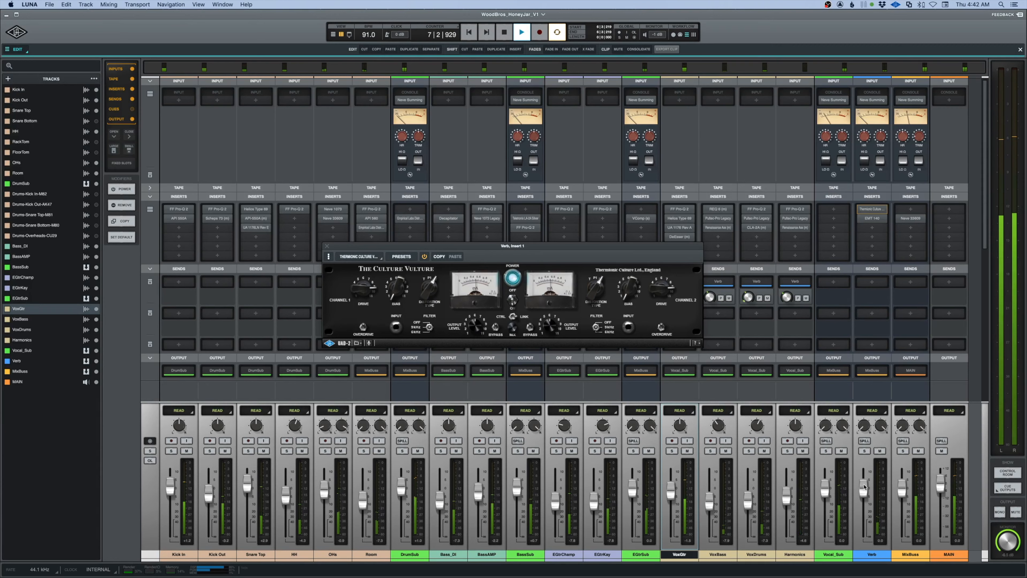
pyautogui.click(329, 247)
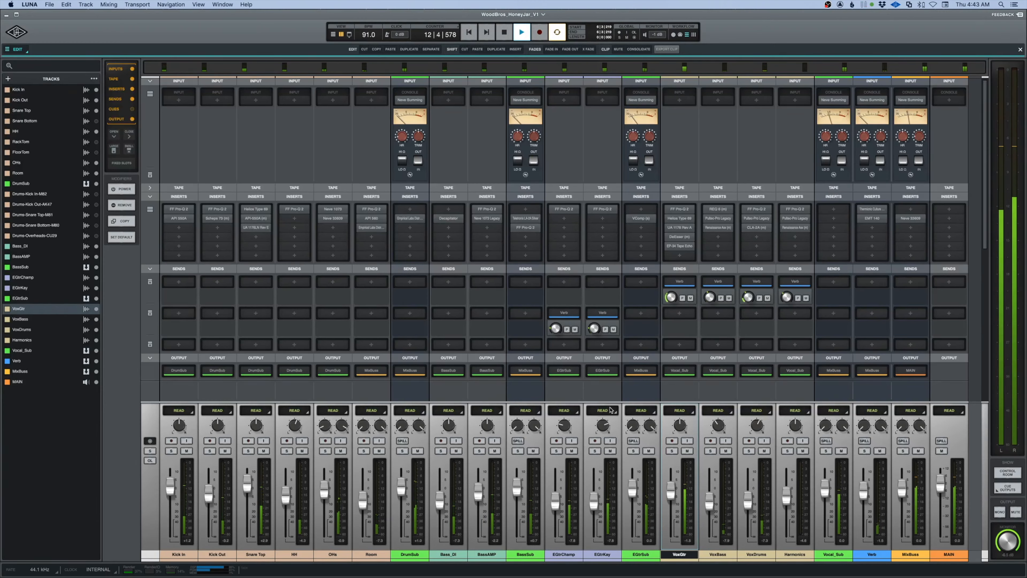
# Play the song from the VoxBass phrase near bar 44 in the second chorus and select BassSub in the mixer.
pyautogui.press('super+equal')
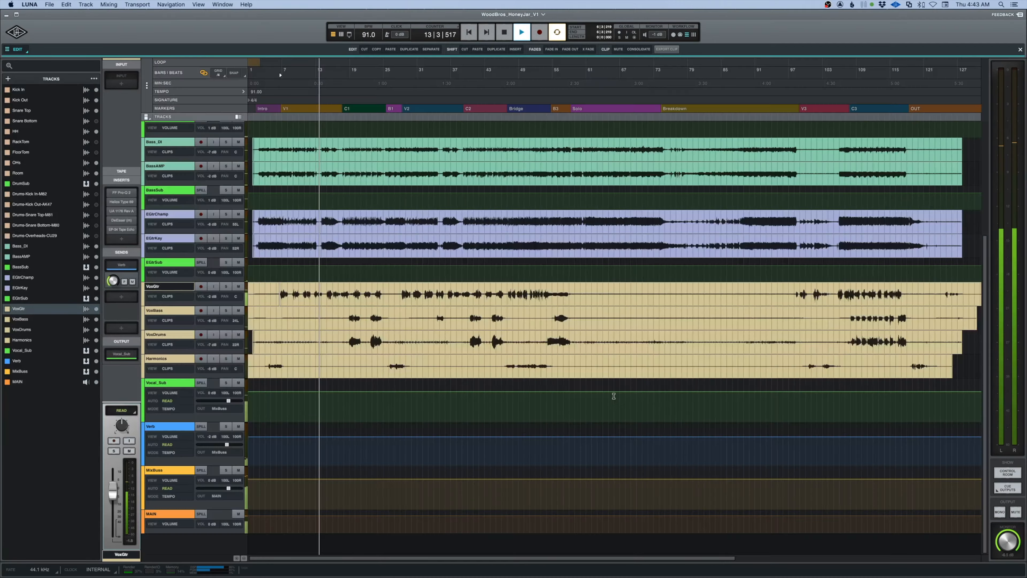
pyautogui.press('space')
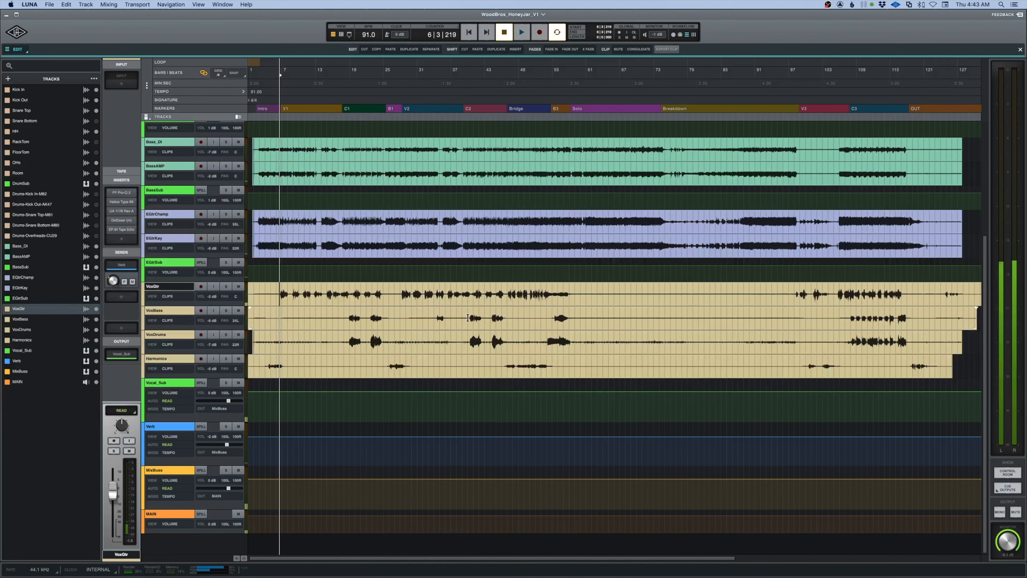
pyautogui.click(468, 317)
pyautogui.press('space')
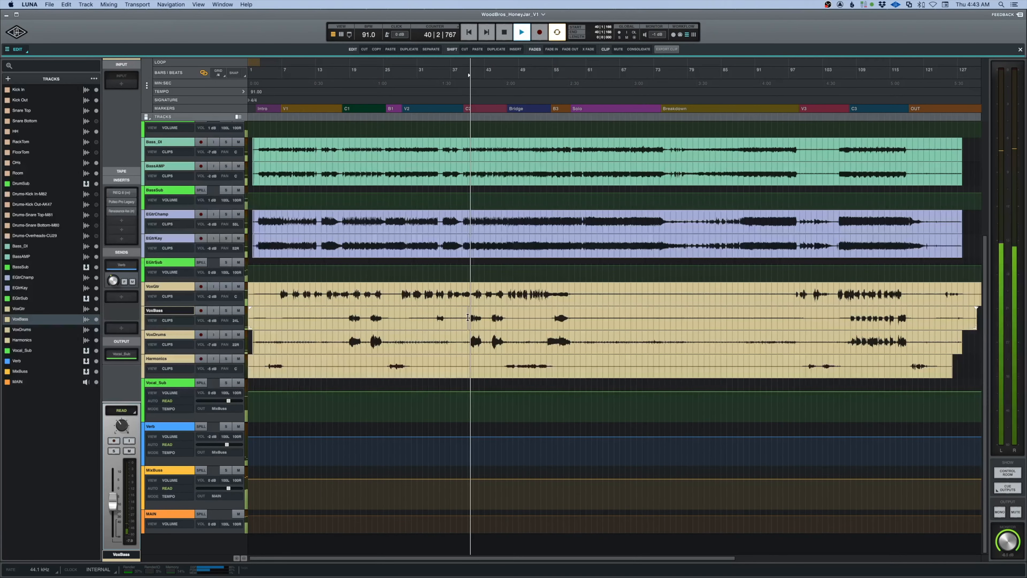
pyautogui.press('space')
pyautogui.click(494, 317)
pyautogui.press('space')
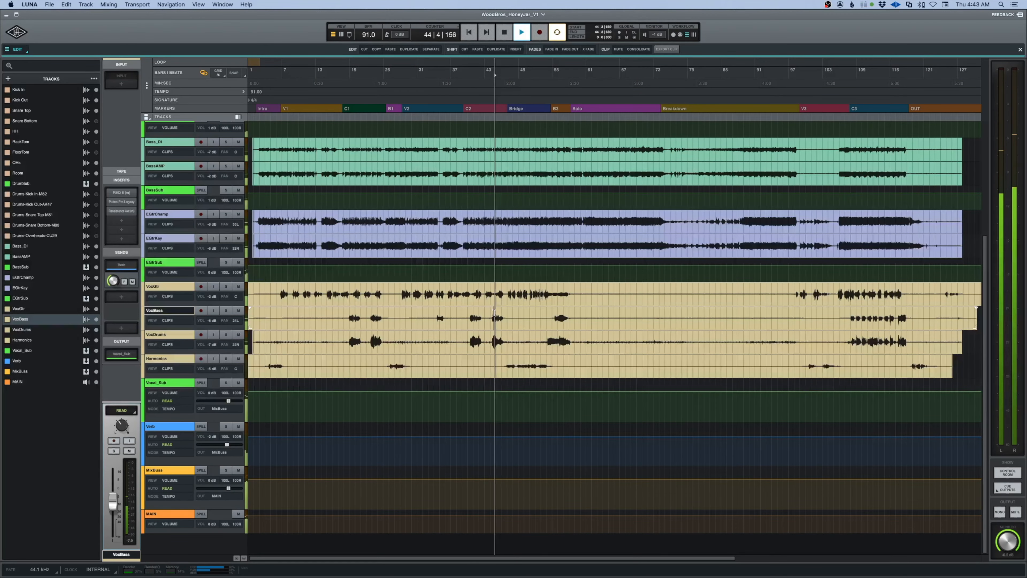
pyautogui.press('super+equal')
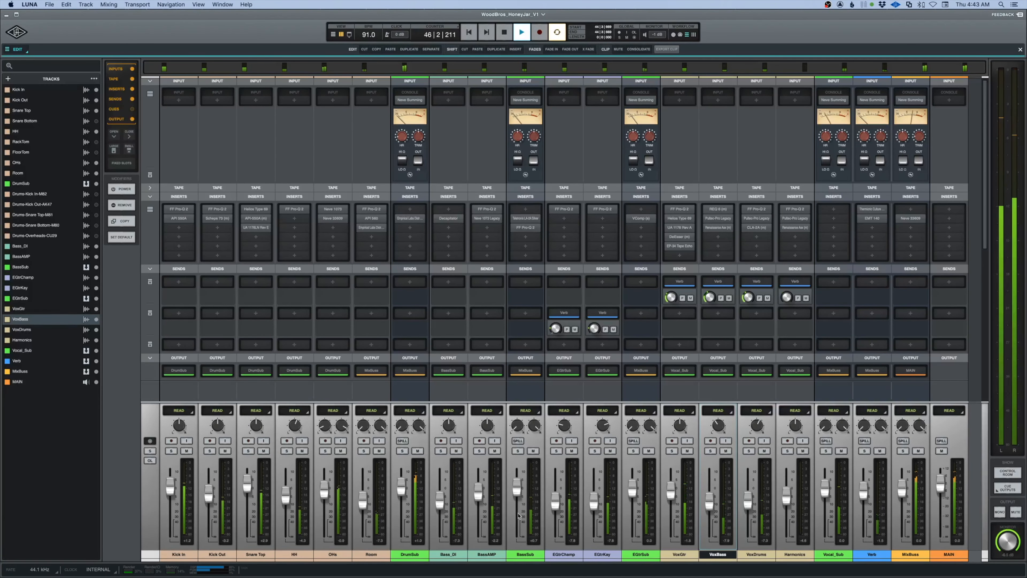
pyautogui.click(520, 554)
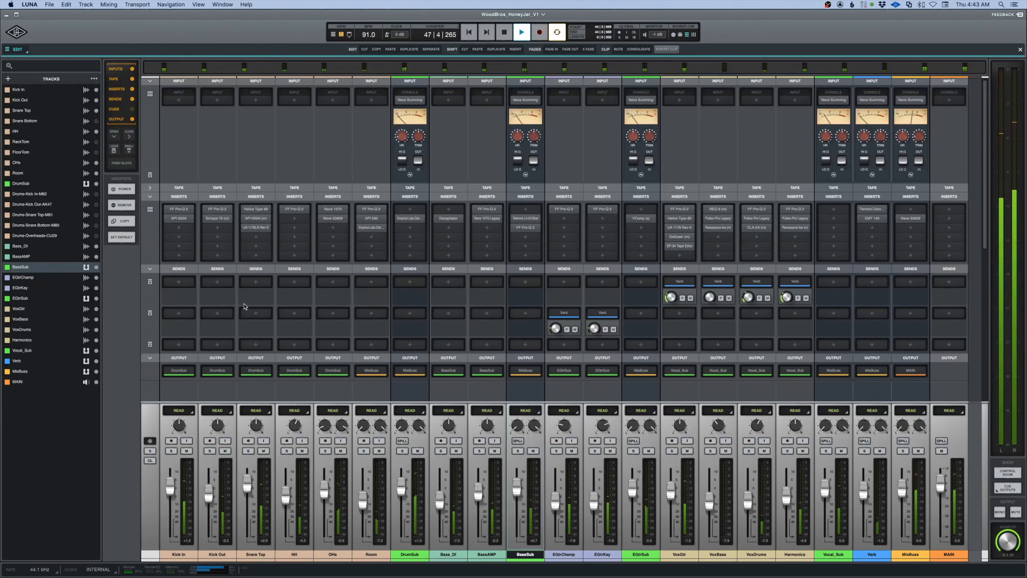
# Route Snare Top's second send to the Verb bus and raise its send level slightly during playback.
pyautogui.press('space')
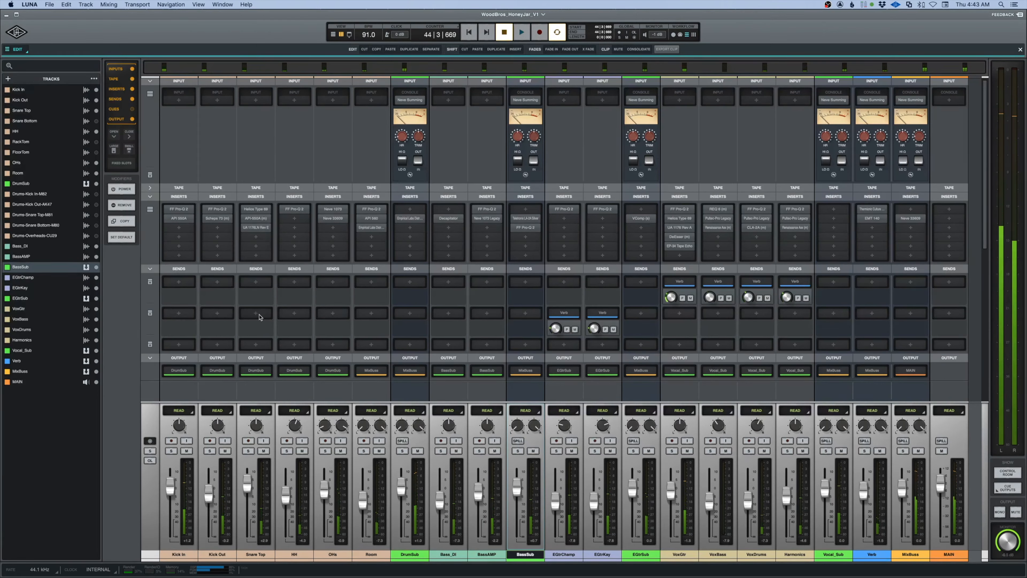
pyautogui.click(258, 315)
pyautogui.click(20, 234)
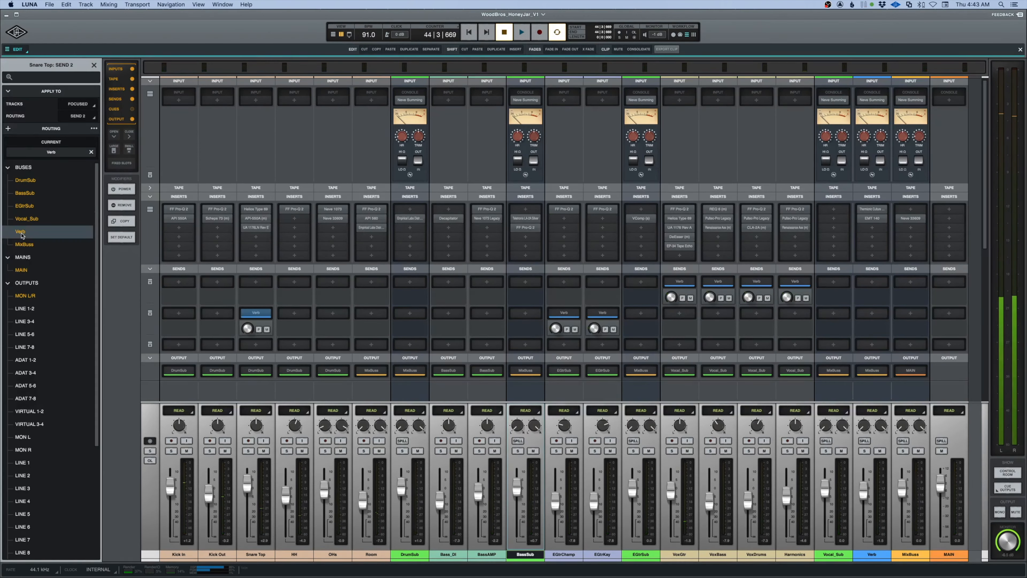
pyautogui.press('space')
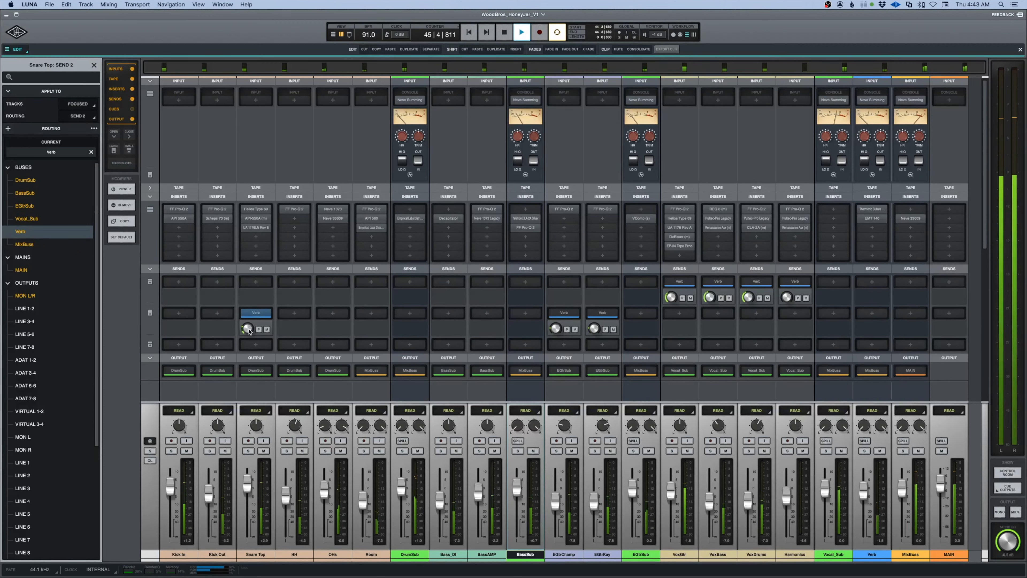
pyautogui.moveTo(249, 330); pyautogui.dragTo(249, 330)
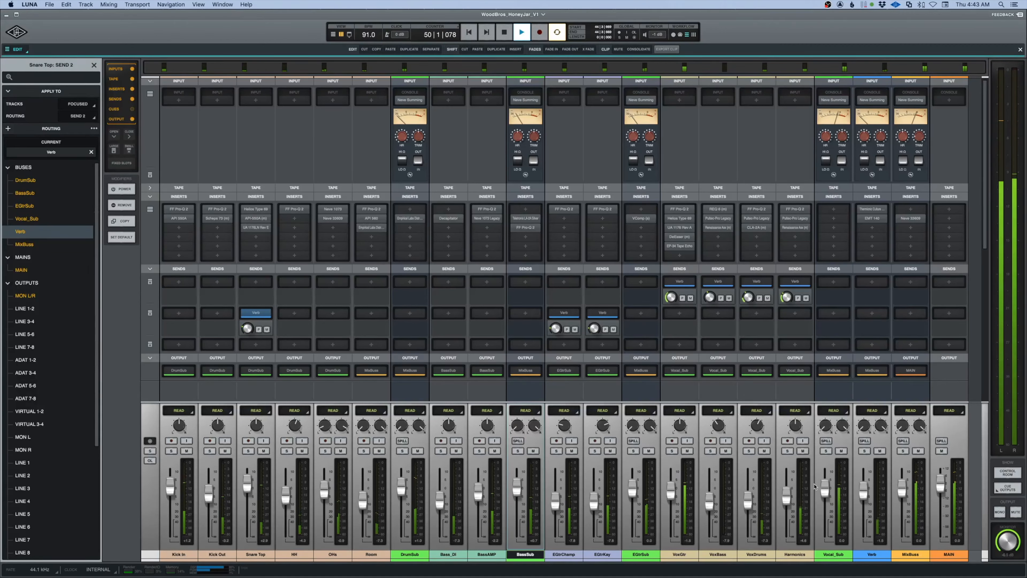
# Lower the Harmonica fader and briefly solo Snare Top to audition its Verb send before unsoloing it.
pyautogui.moveTo(787, 498); pyautogui.dragTo(786, 515)
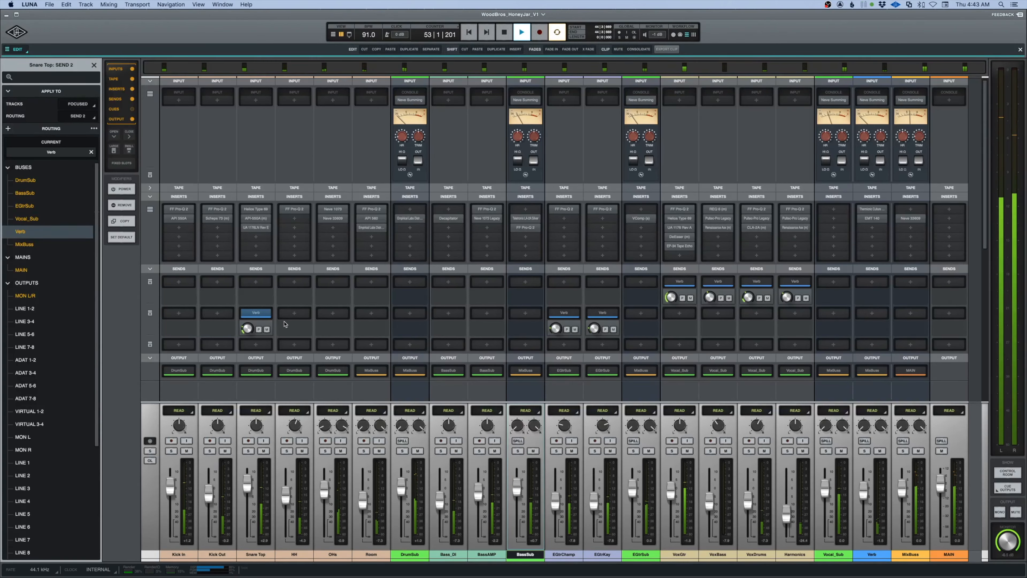
pyautogui.click(249, 451)
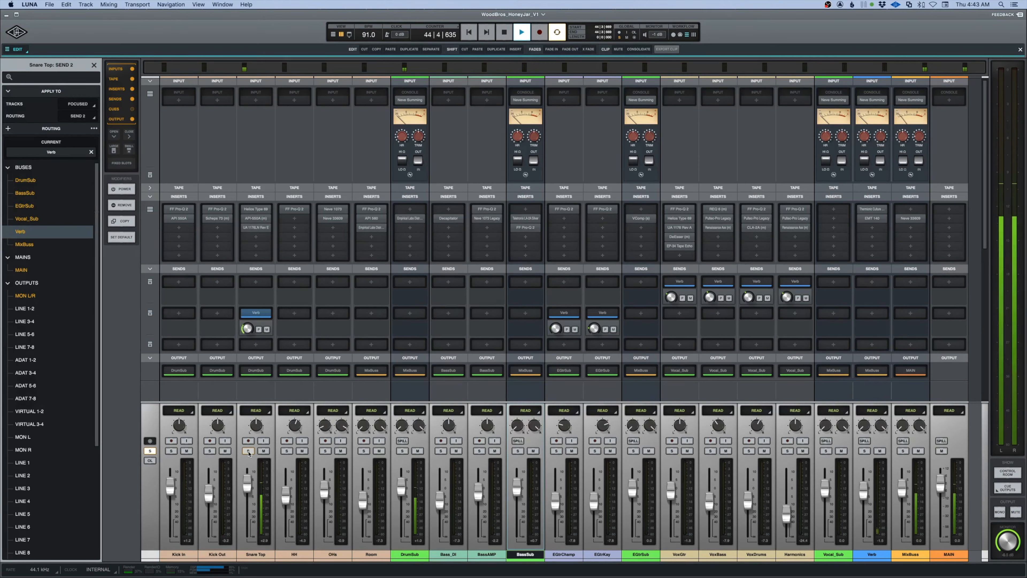
pyautogui.press('space')
pyautogui.press('space')
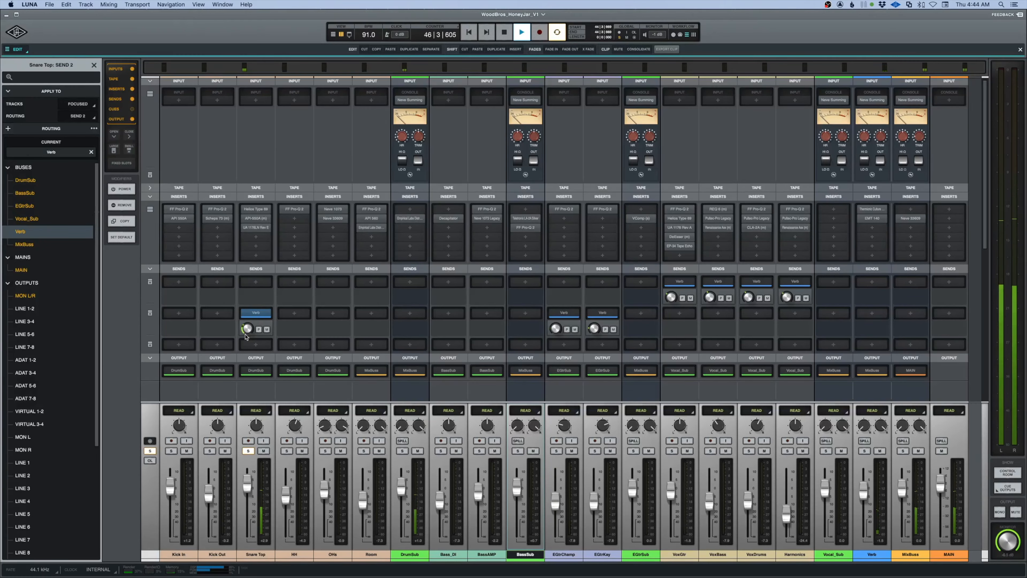
pyautogui.click(248, 451)
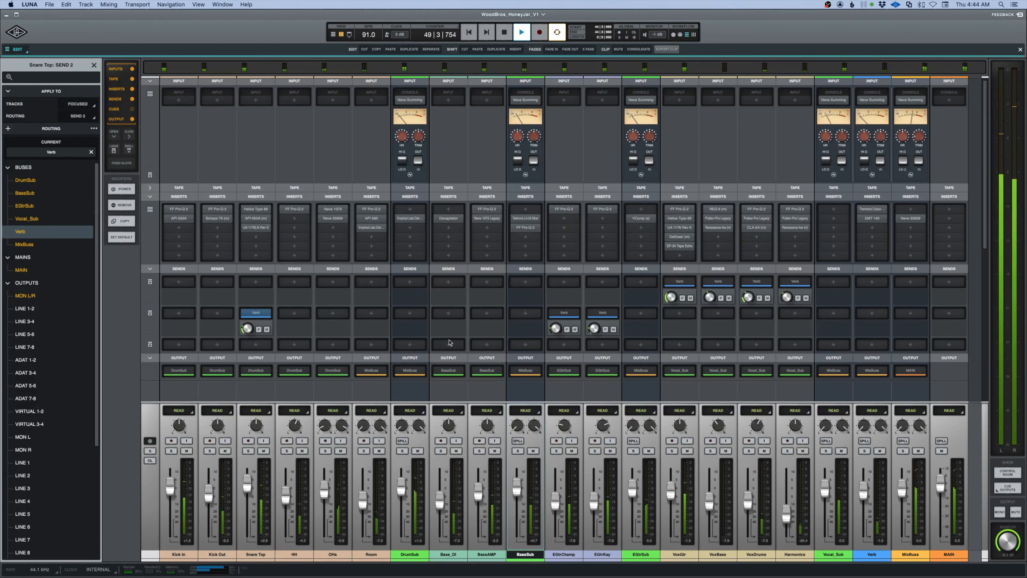
# Route BassSub's second send to the Verb bus and raise its send level slightly during playback.
pyautogui.click(524, 314)
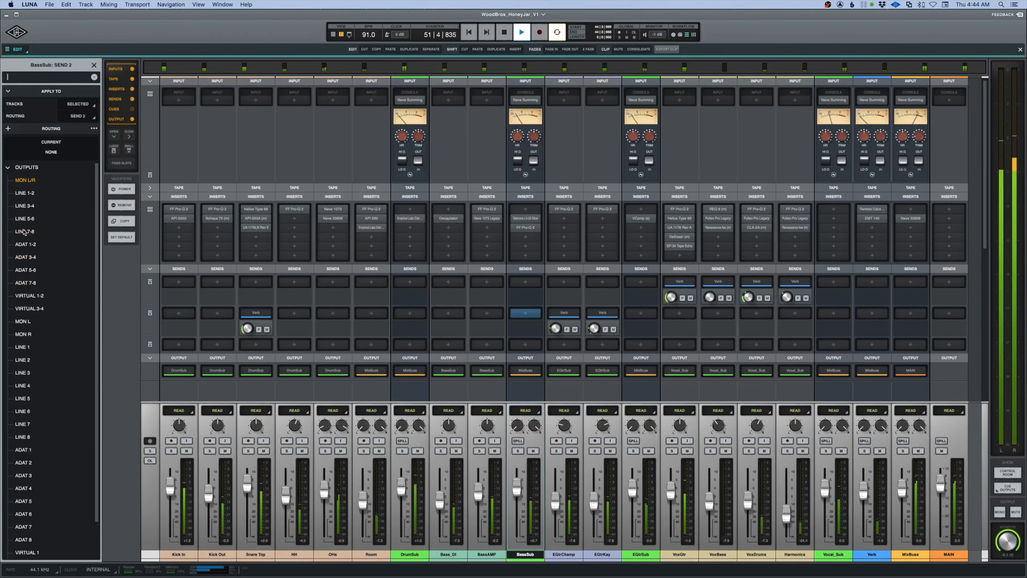
pyautogui.press('space')
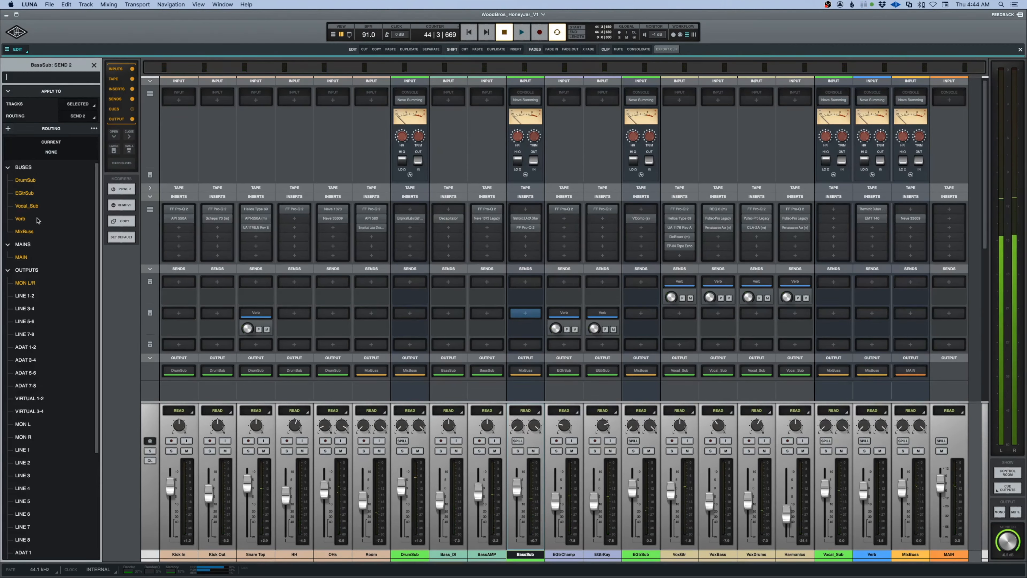
pyautogui.click(37, 219)
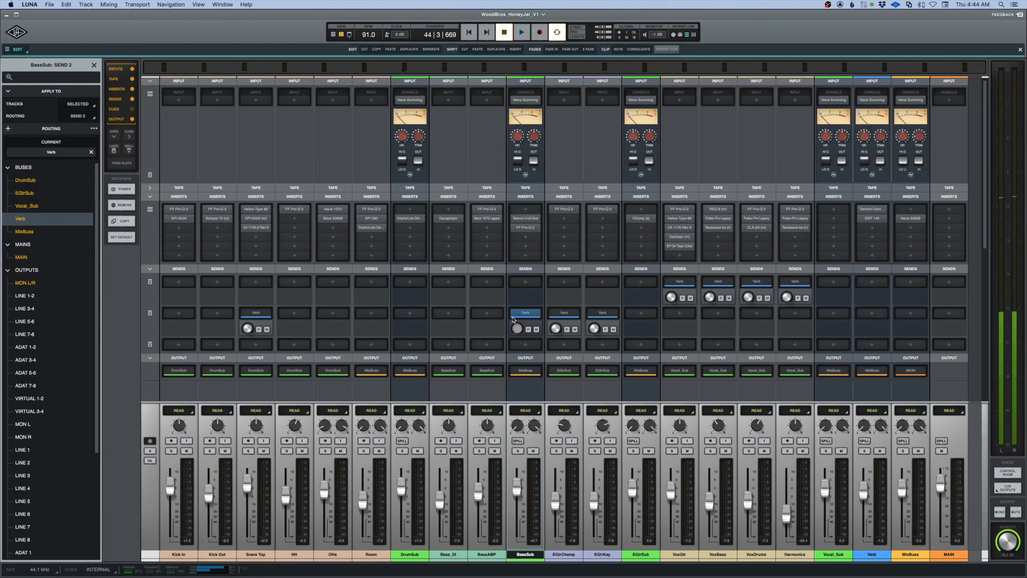
pyautogui.press('space')
pyautogui.moveTo(517, 326)
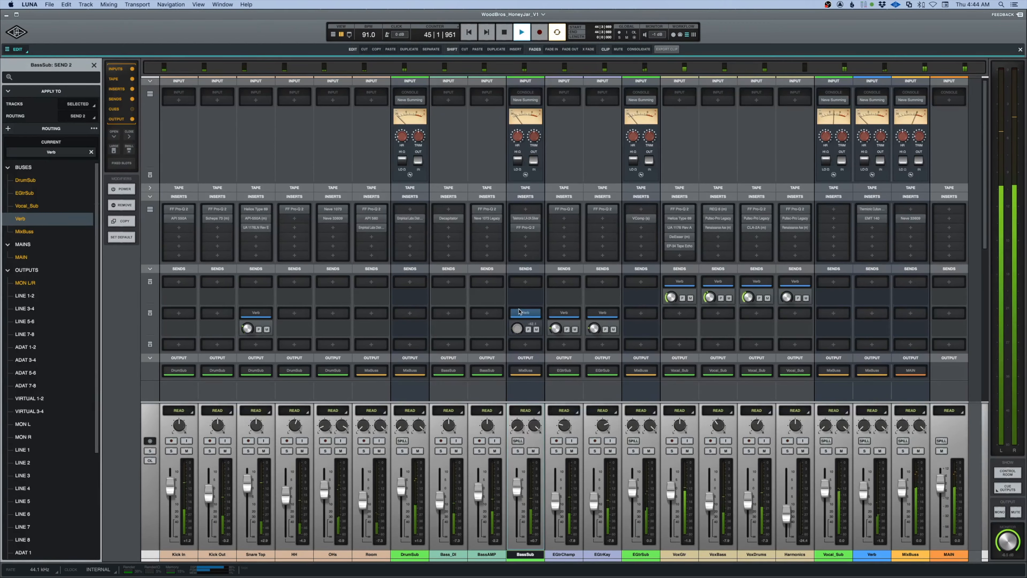
pyautogui.moveTo(520, 312); pyautogui.dragTo(522, 305)
pyautogui.moveTo(519, 331)
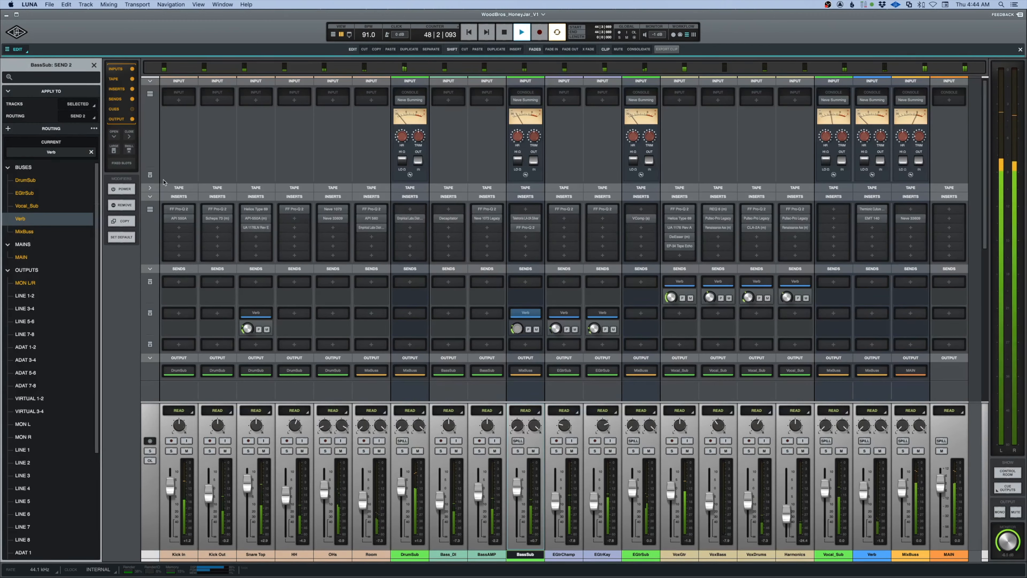
# Compare the mix without BassSub's Verb send, reassign the send to Verb, close the routing browser and stop playback.
pyautogui.click(91, 151)
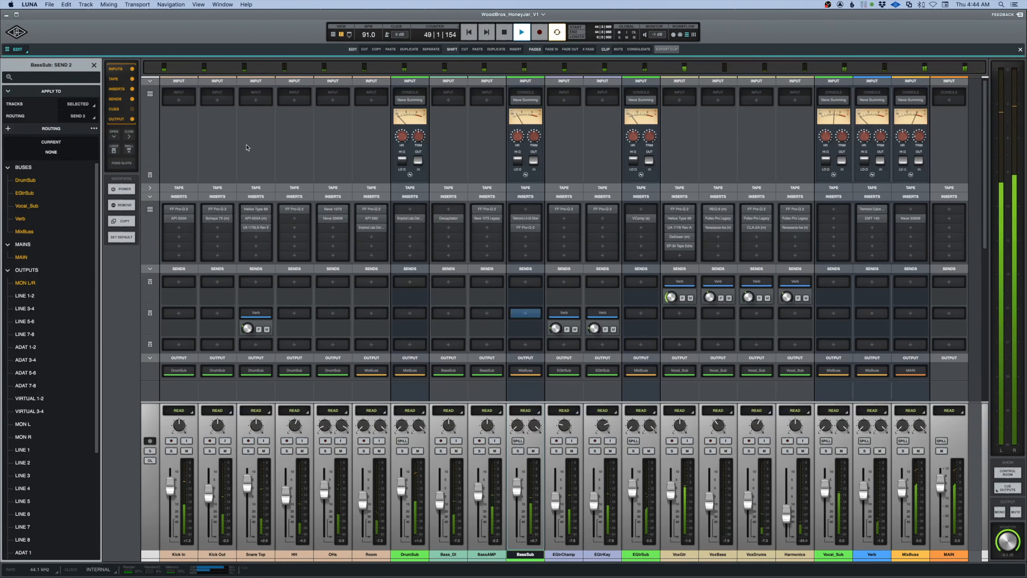
pyautogui.click(531, 317)
pyautogui.click(22, 218)
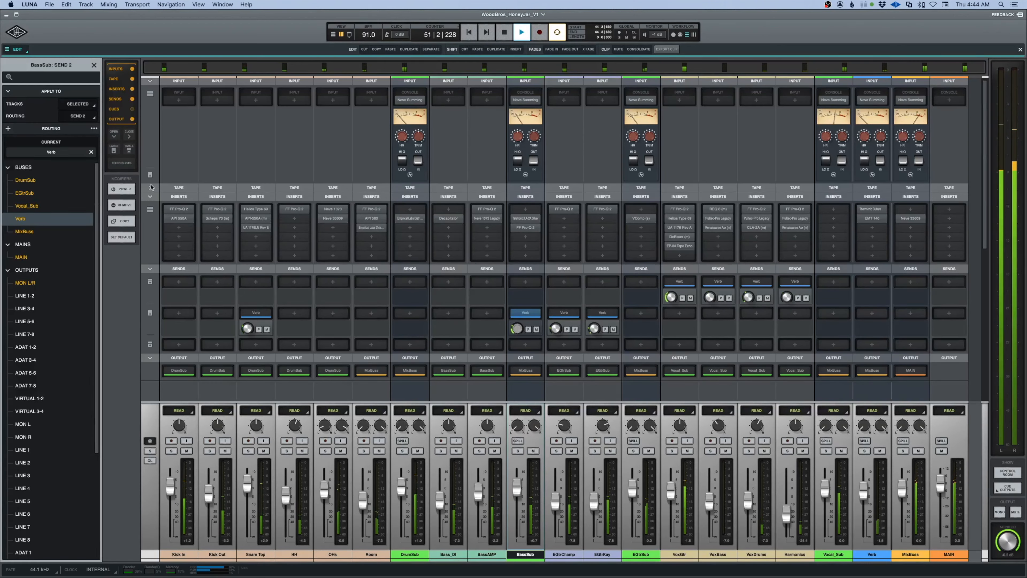
pyautogui.click(95, 67)
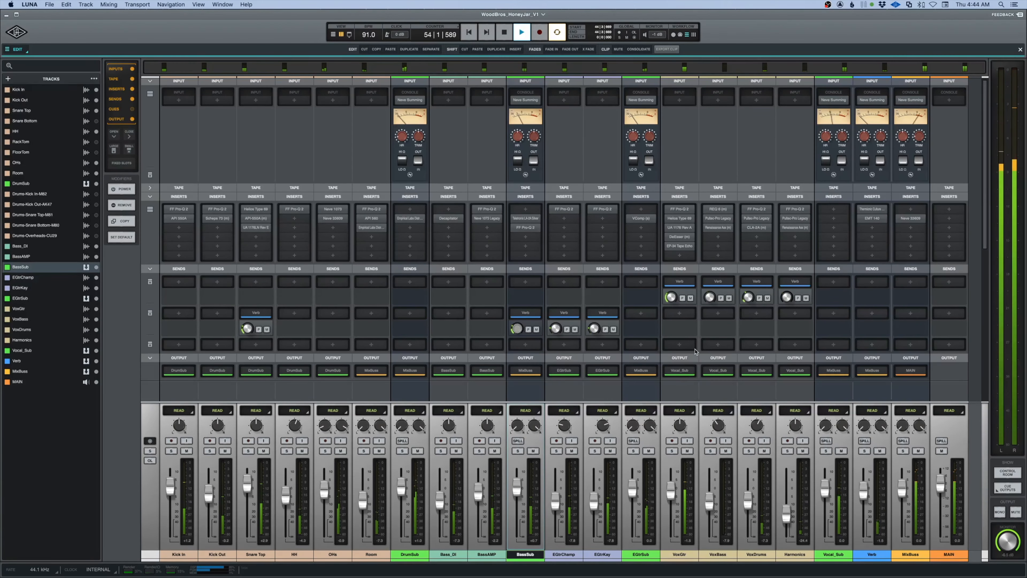
pyautogui.press('space')
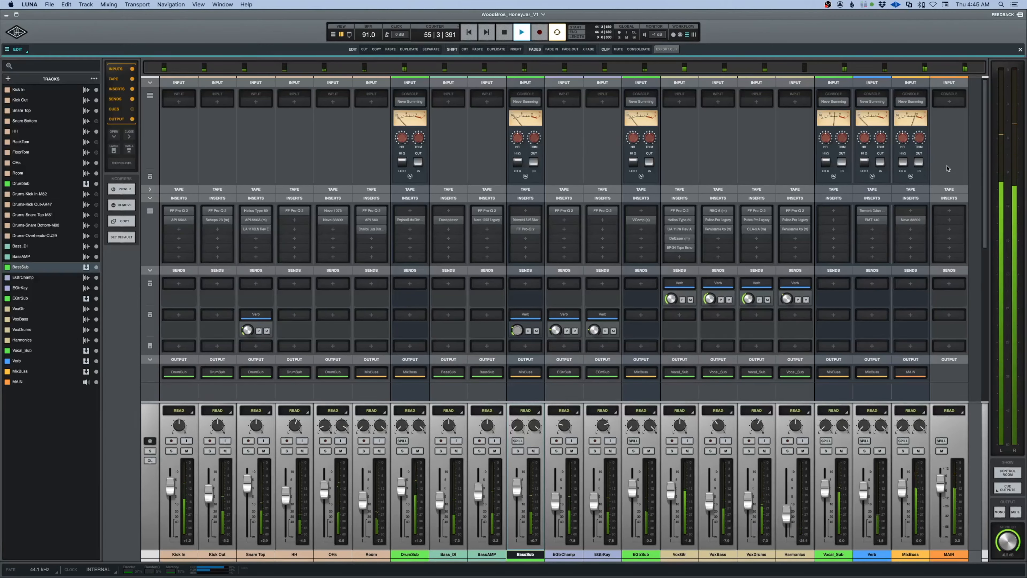
pyautogui.press('space')
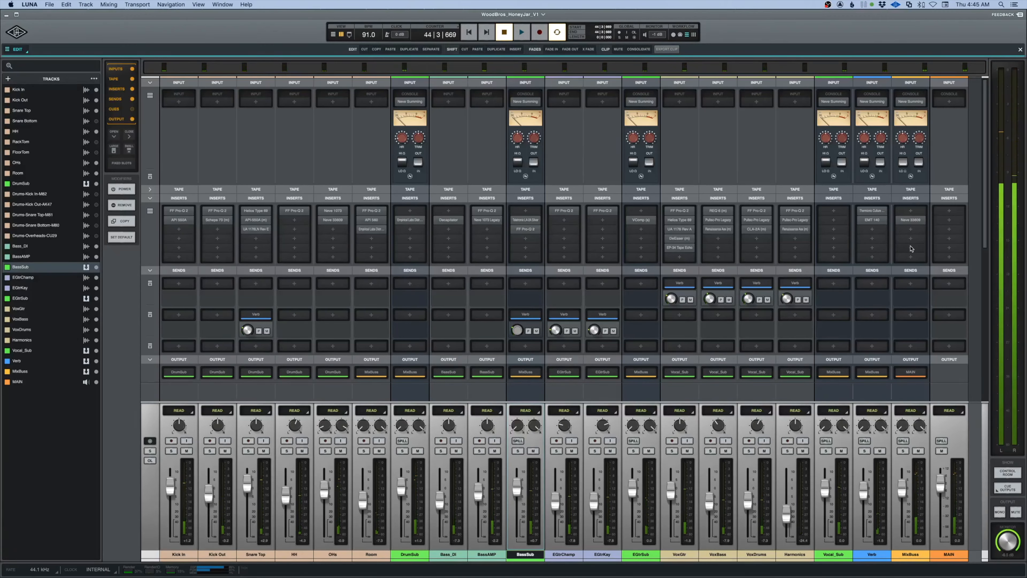